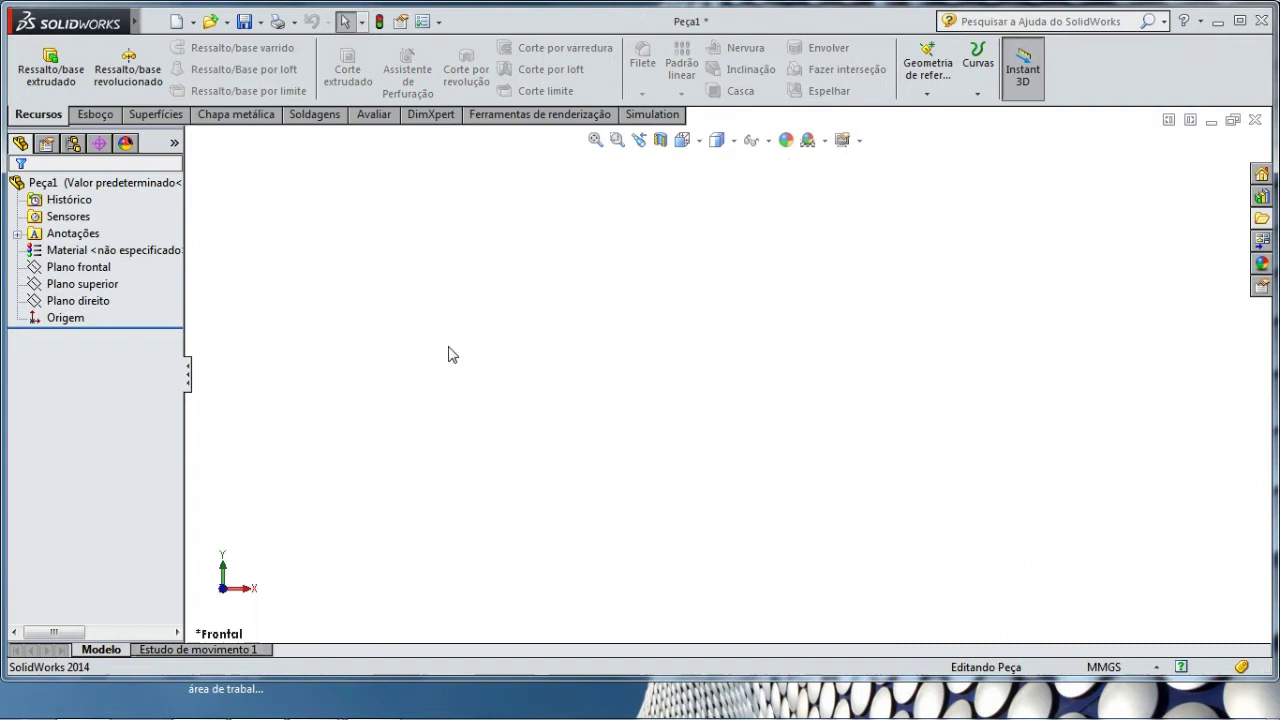
Step: Start sketch Esboço1 on the Plano frontal and open the Ferramentas menu
{"action": "left_click", "coordinate": [93, 114]}
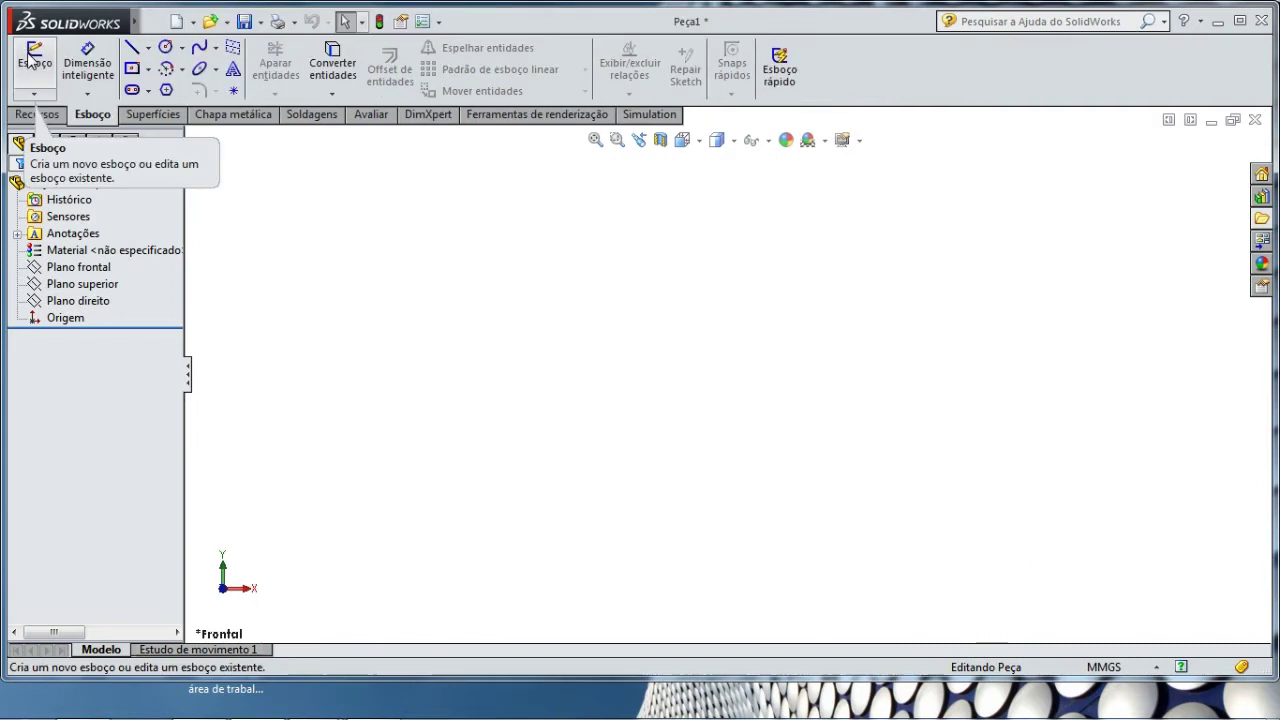
{"action": "left_click", "coordinate": [32, 58]}
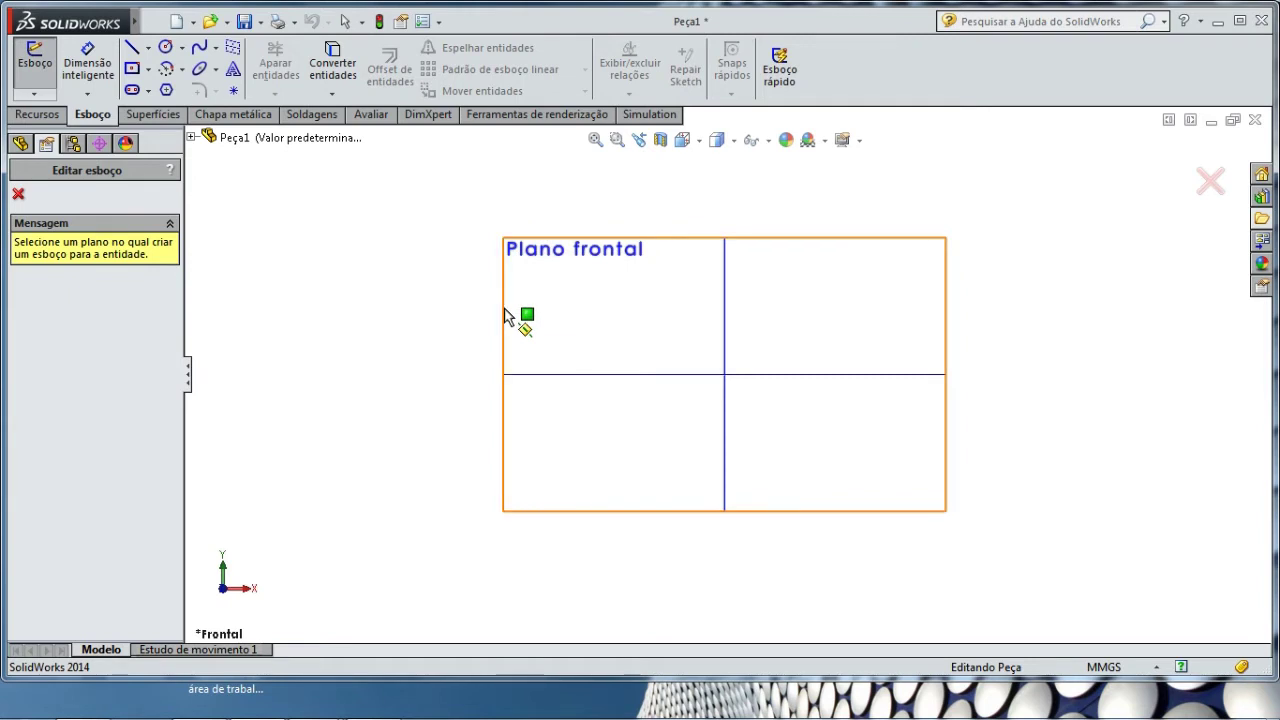
{"action": "left_click", "coordinate": [505, 316]}
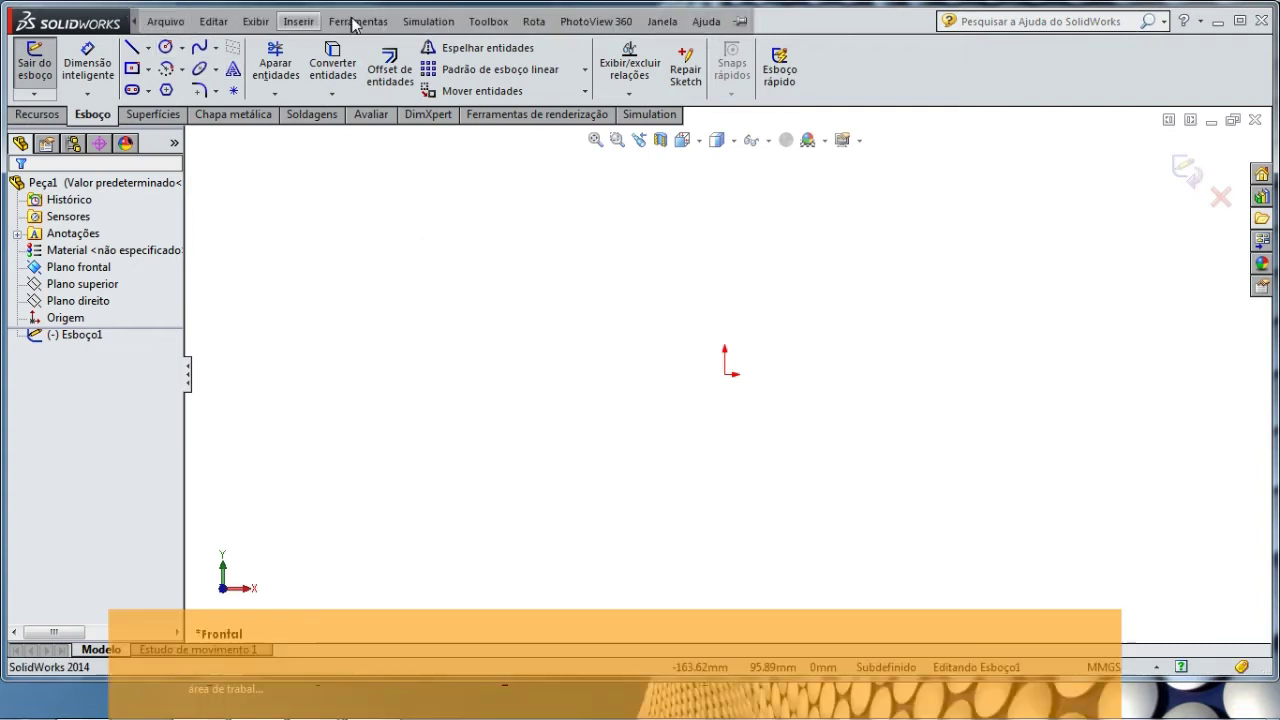
{"action": "left_click", "coordinate": [357, 21]}
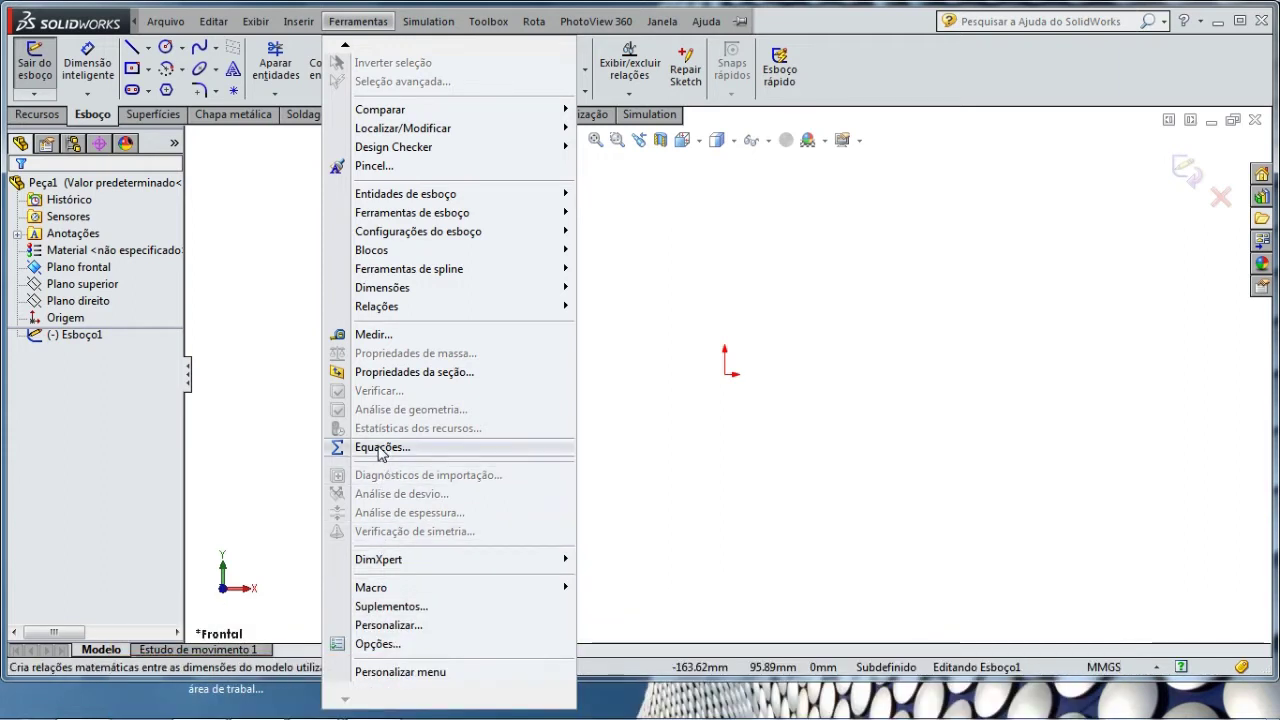
Step: Open the Equações editor and add the global variable mo = 3
{"action": "left_click", "coordinate": [381, 449]}
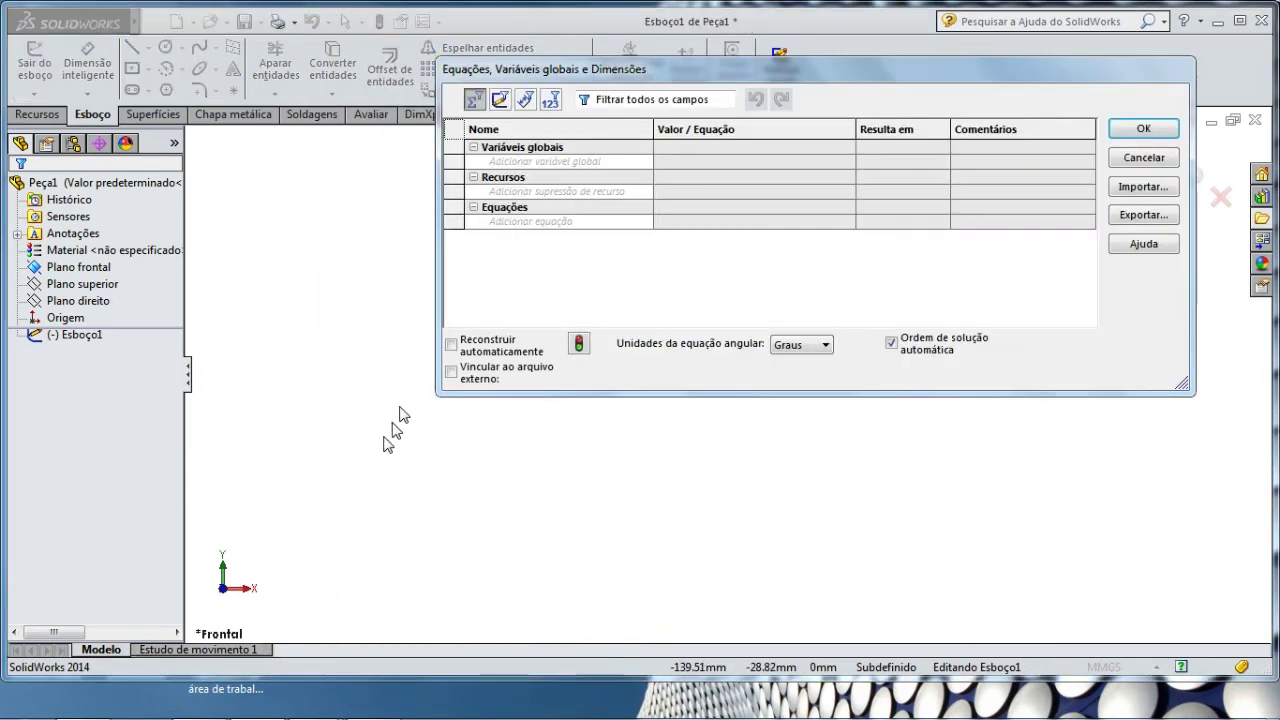
{"action": "left_click", "coordinate": [522, 162]}
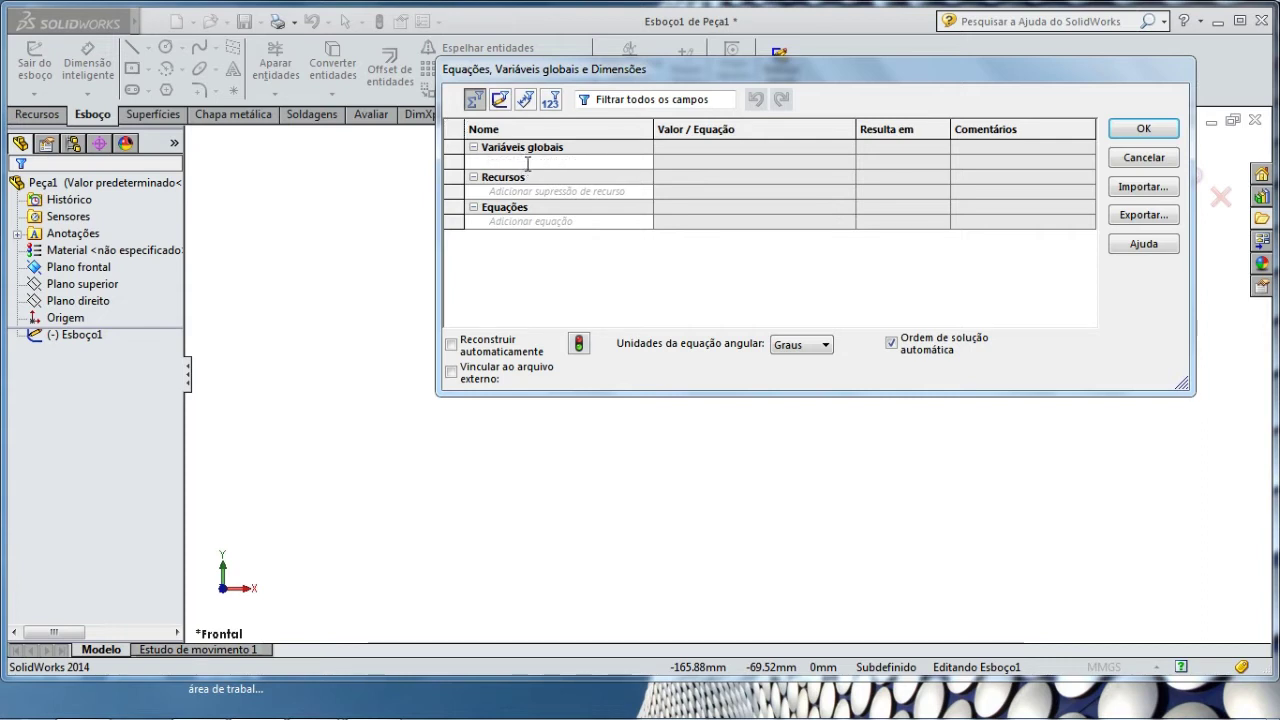
{"action": "type", "text": "mo"}
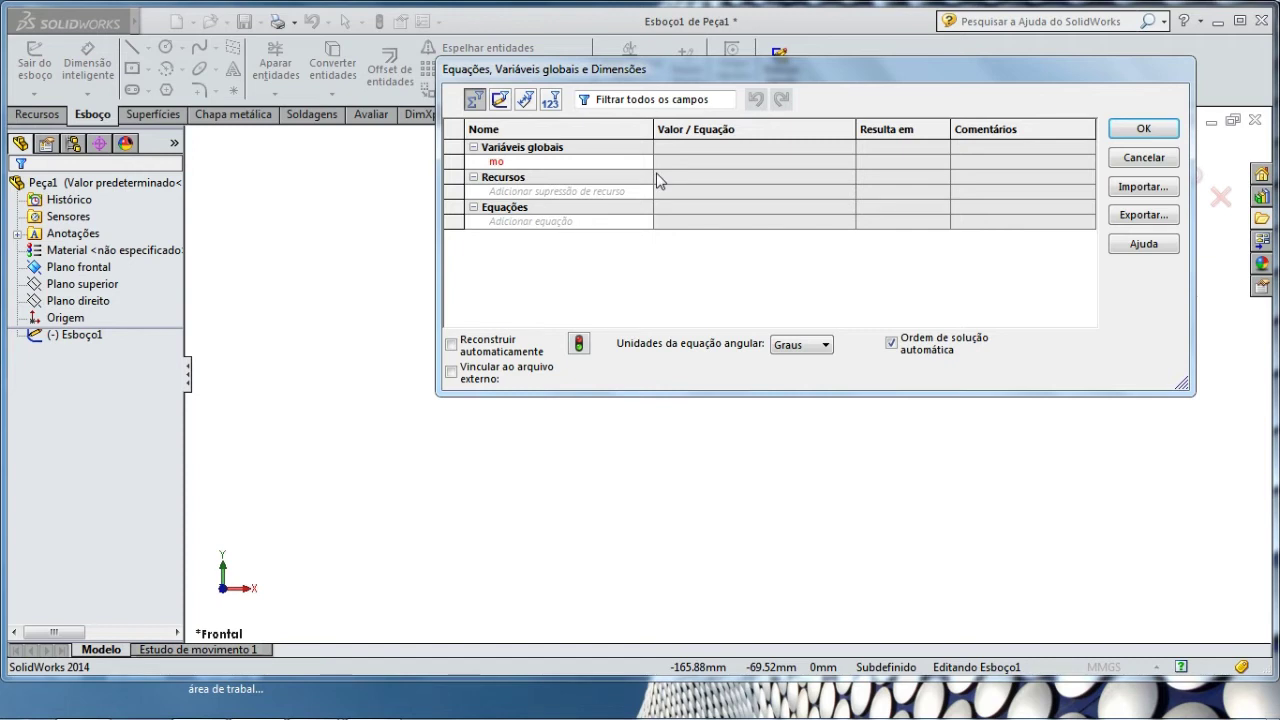
{"action": "key", "text": "Tab"}
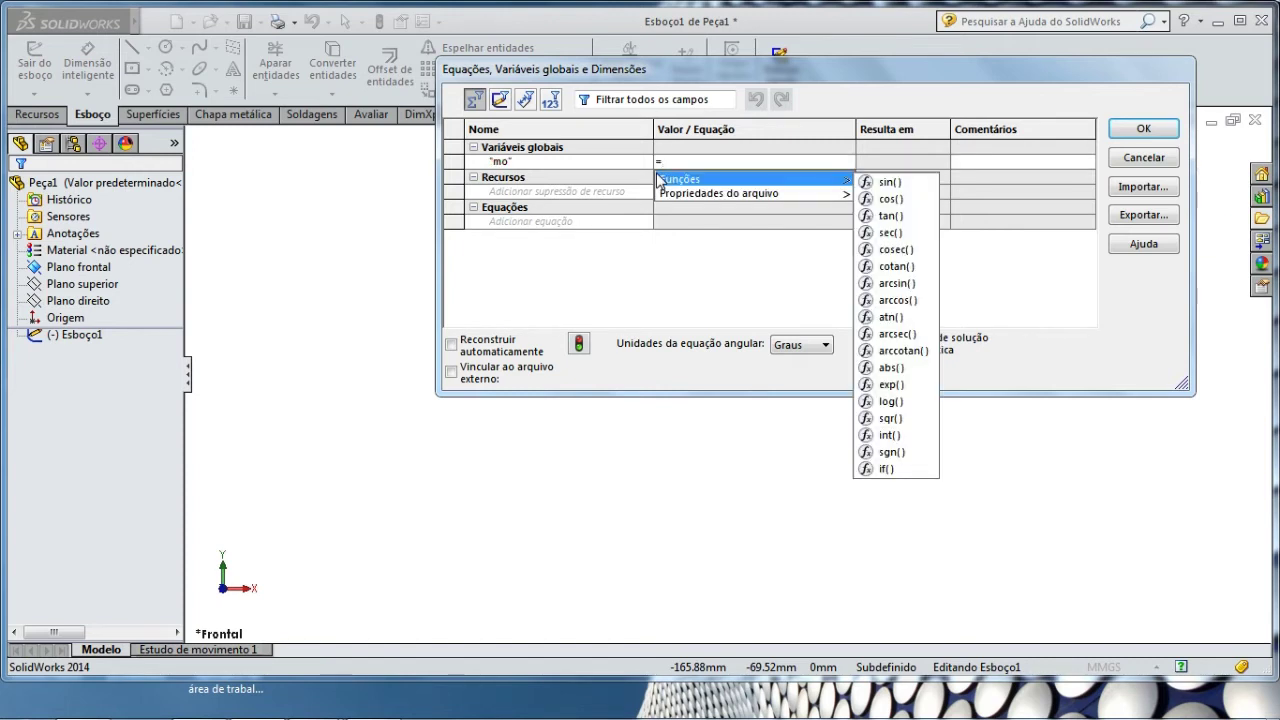
{"action": "type", "text": "3"}
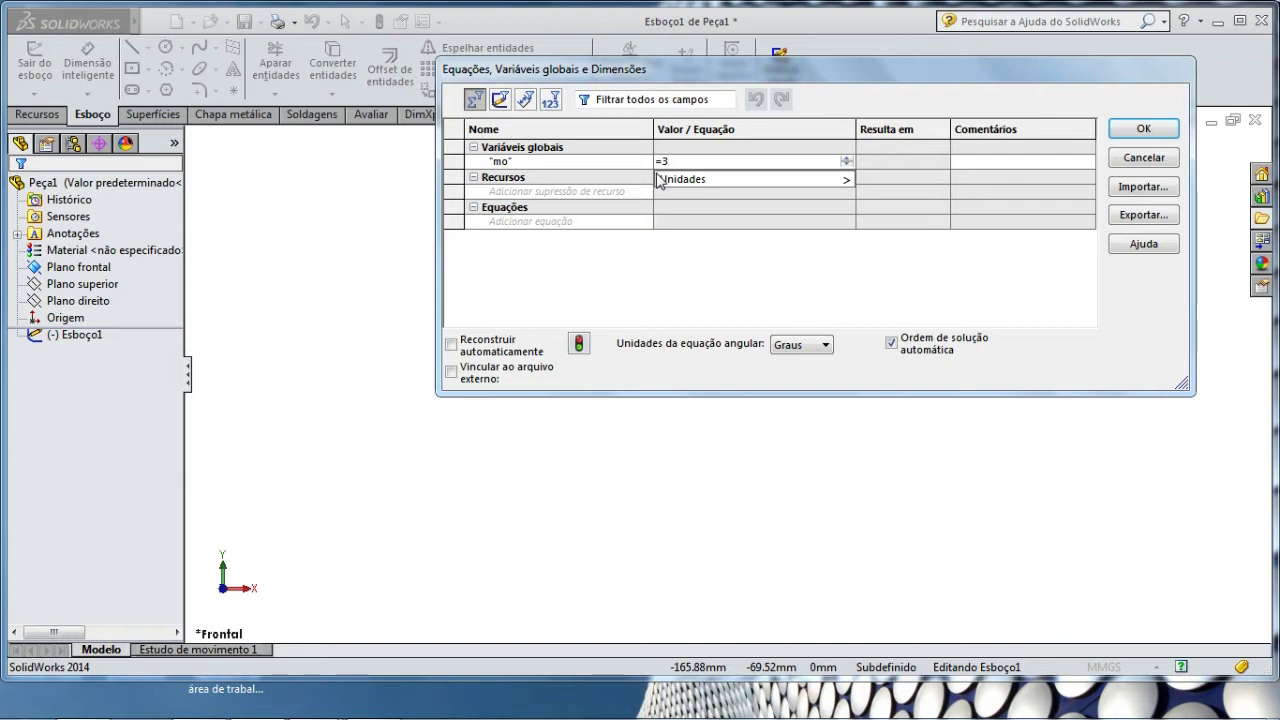
{"action": "key", "text": "Return"}
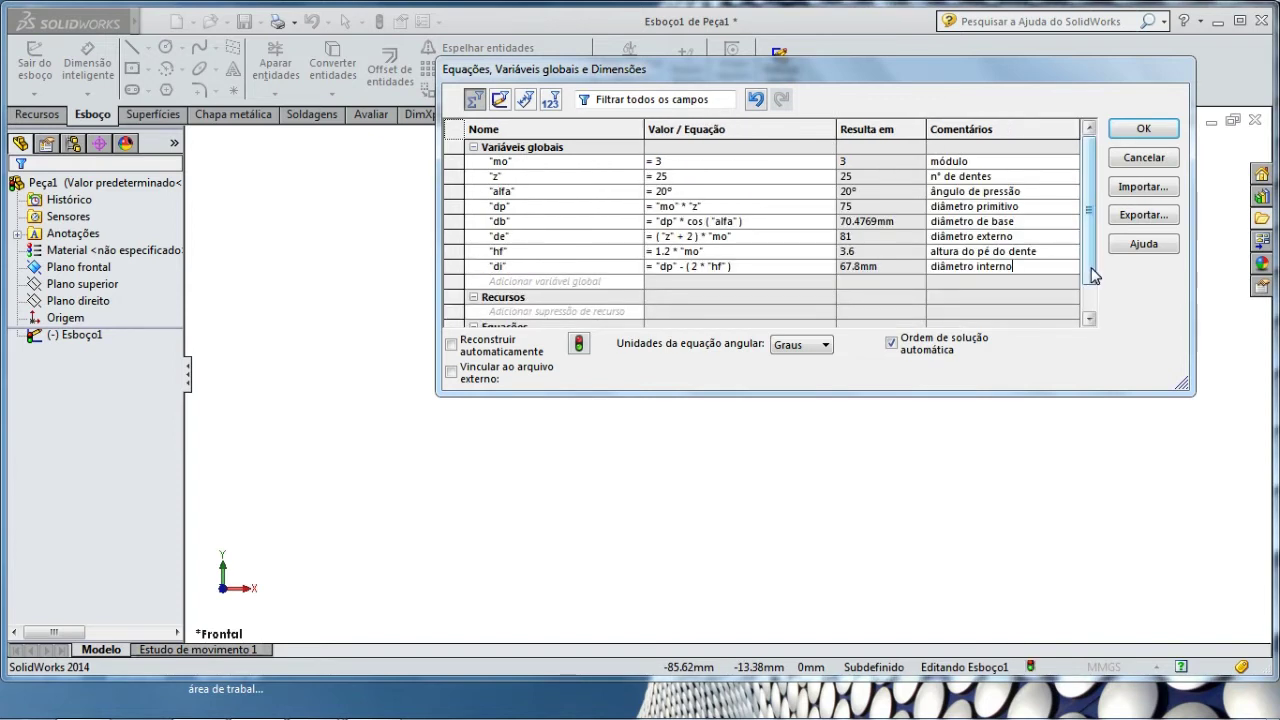
Step: Add the global variable L = 8*mo with its comment and apply the equations
{"action": "scroll", "coordinate": [1093, 276], "scroll_direction": "down", "scroll_amount": 2}
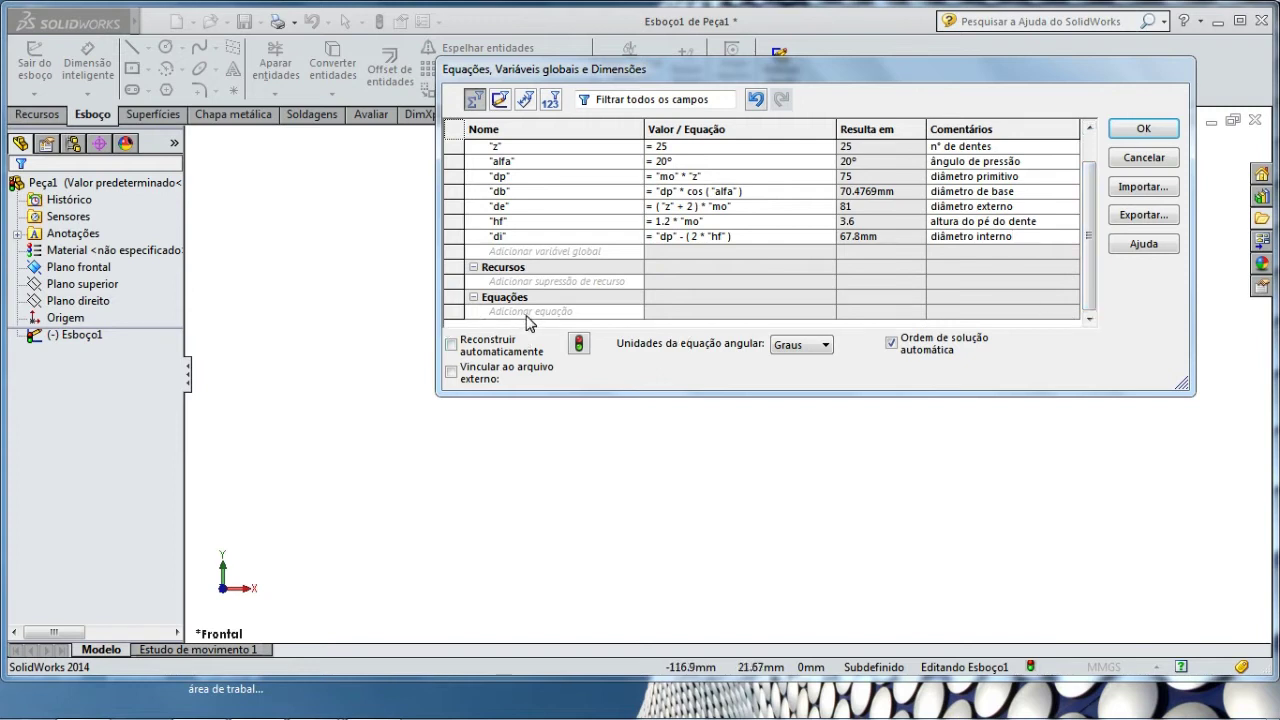
{"action": "left_click", "coordinate": [539, 252]}
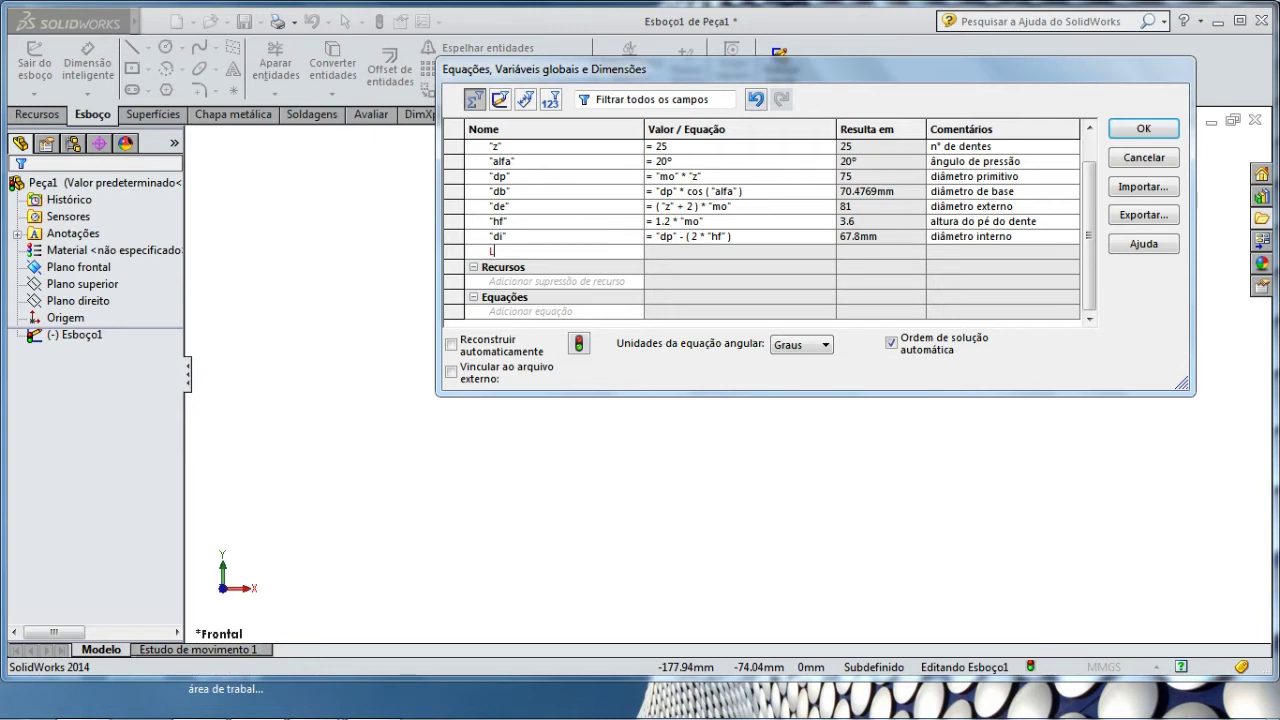
{"action": "key", "text": "Tab"}
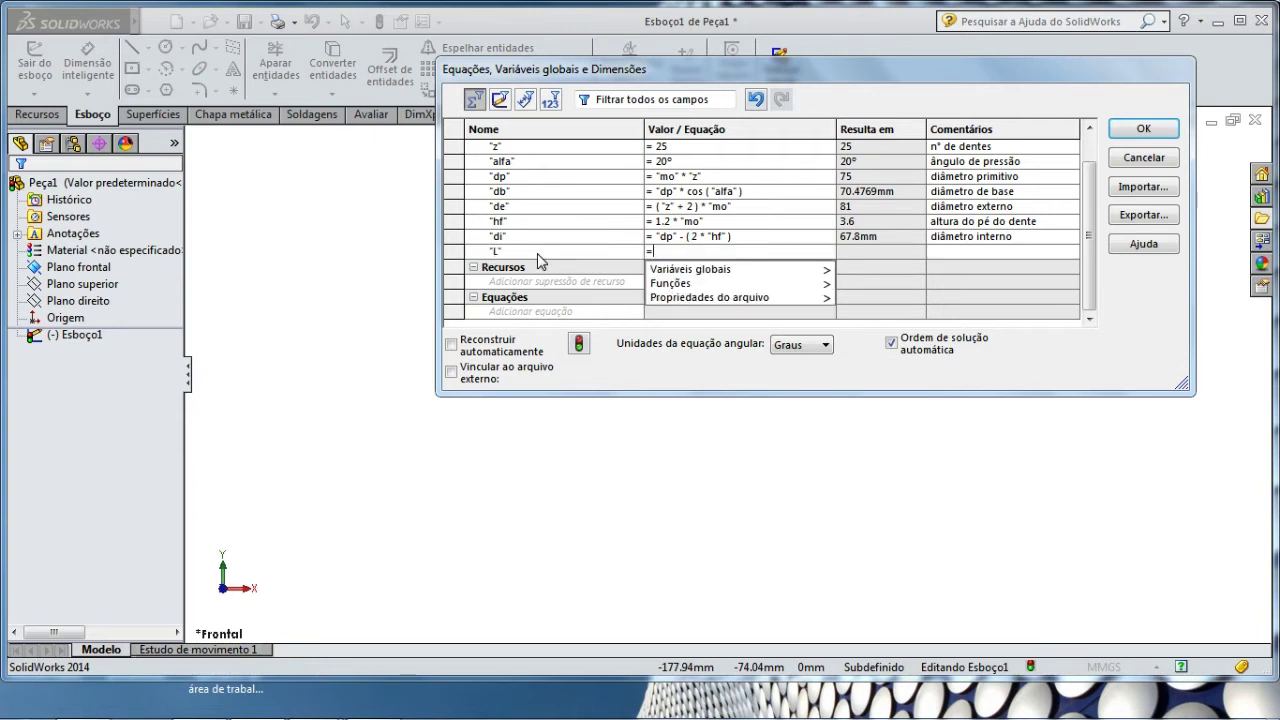
{"action": "type", "text": "8"}
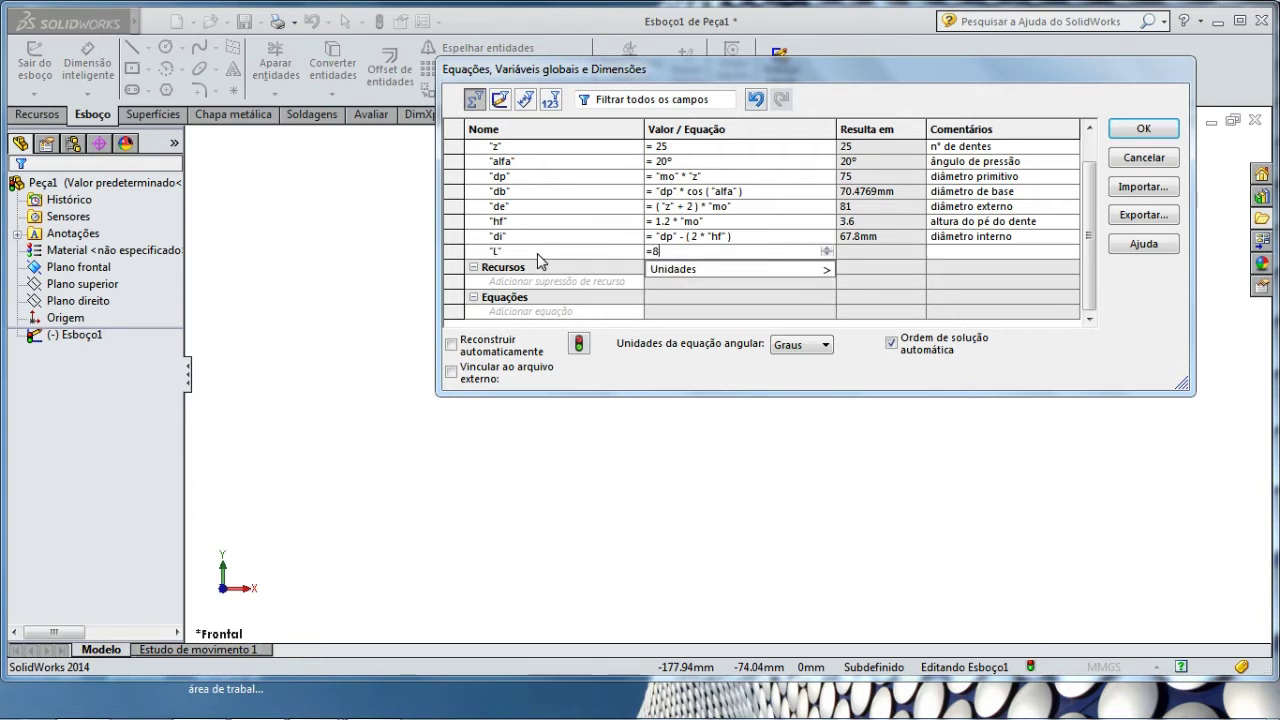
{"action": "type", "text": "*mo"}
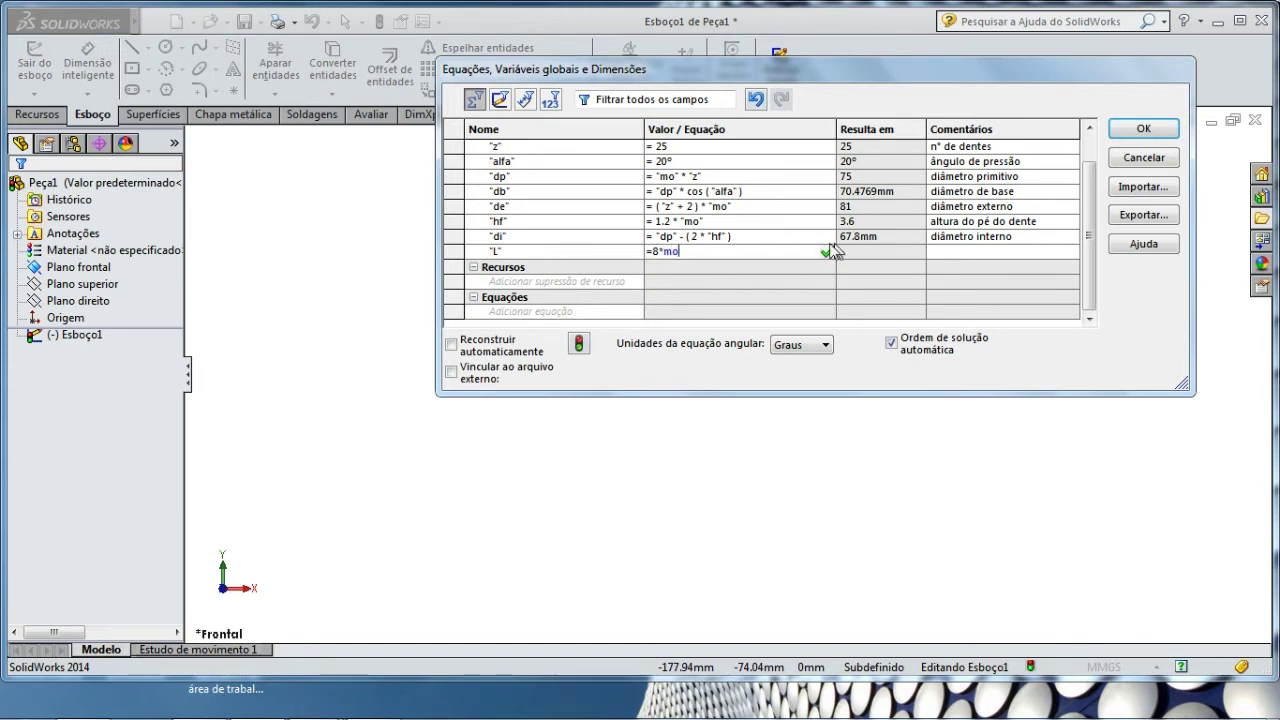
{"action": "left_click", "coordinate": [826, 252]}
{"action": "left_click", "coordinate": [963, 253]}
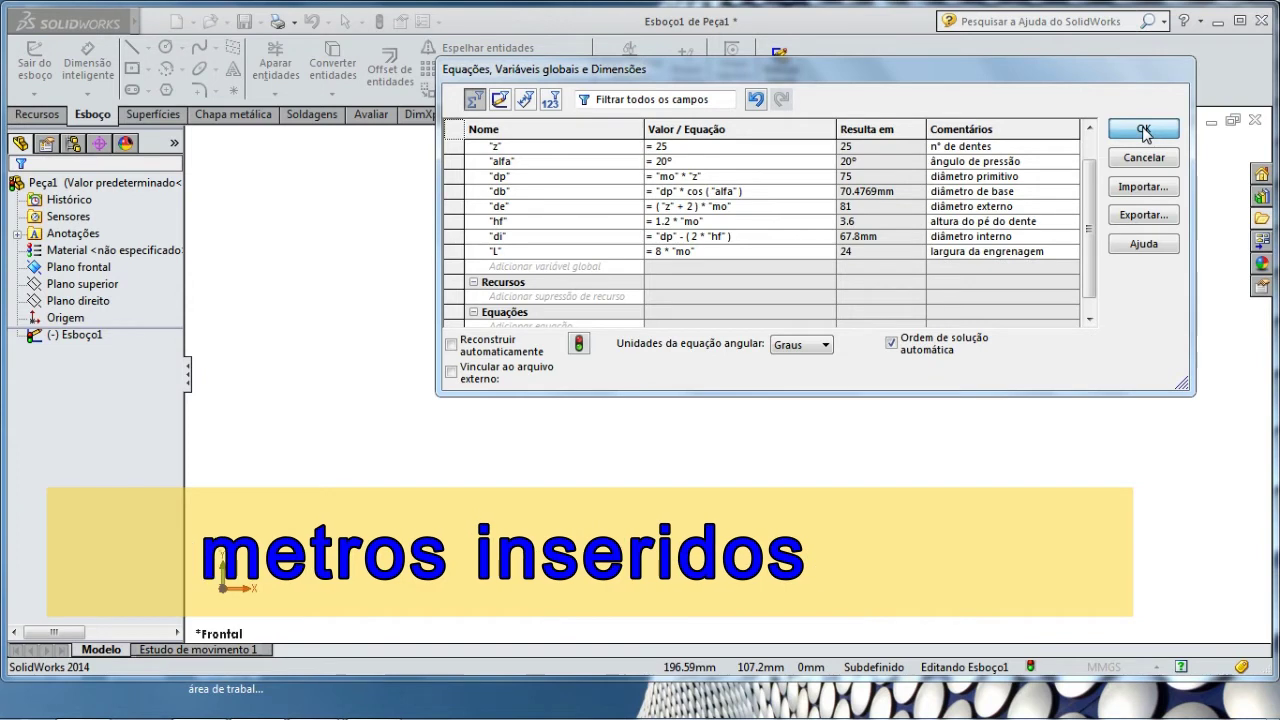
{"action": "left_click", "coordinate": [1144, 131]}
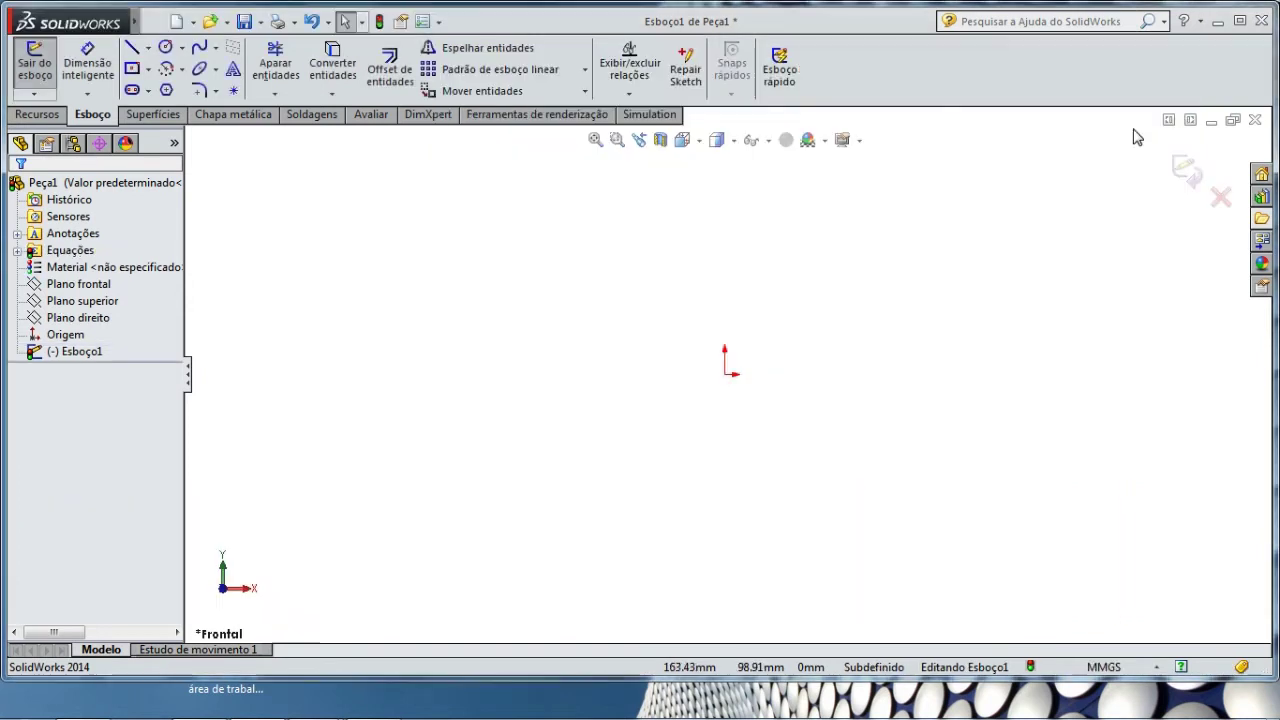
Step: Draw a circle centred on the sketch origin
{"action": "left_click", "coordinate": [167, 49]}
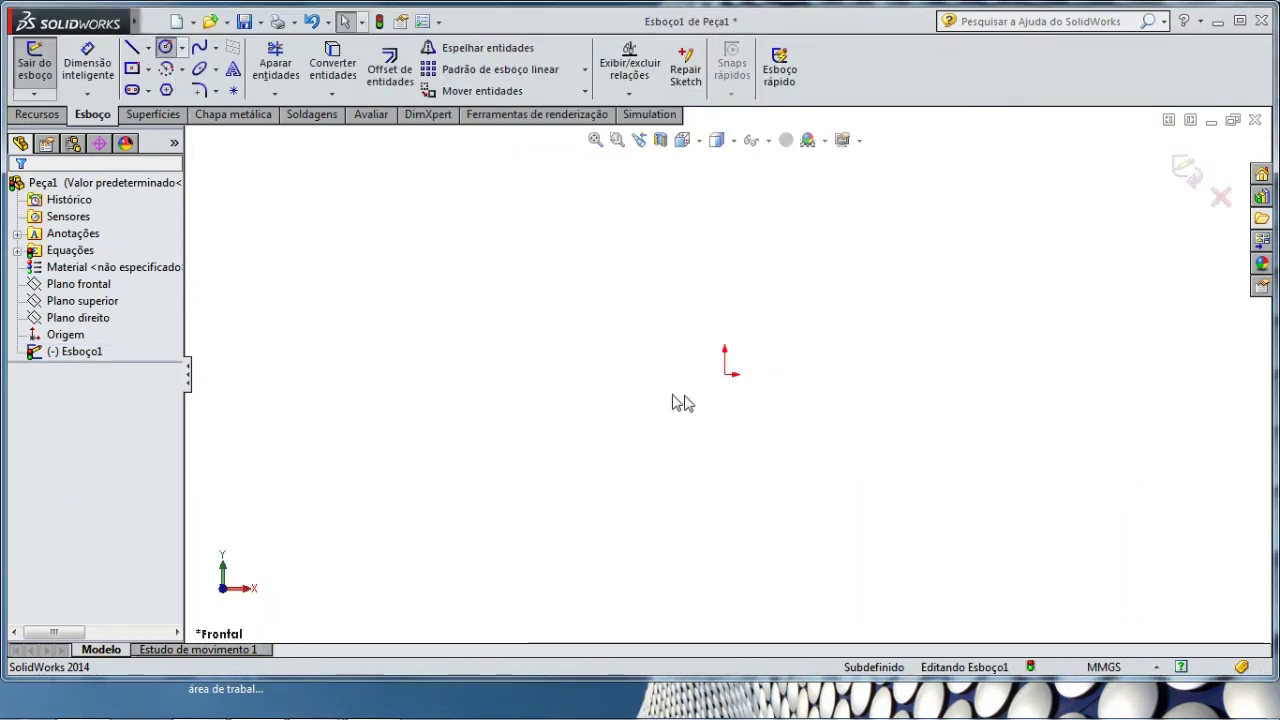
{"action": "left_click", "coordinate": [724, 374]}
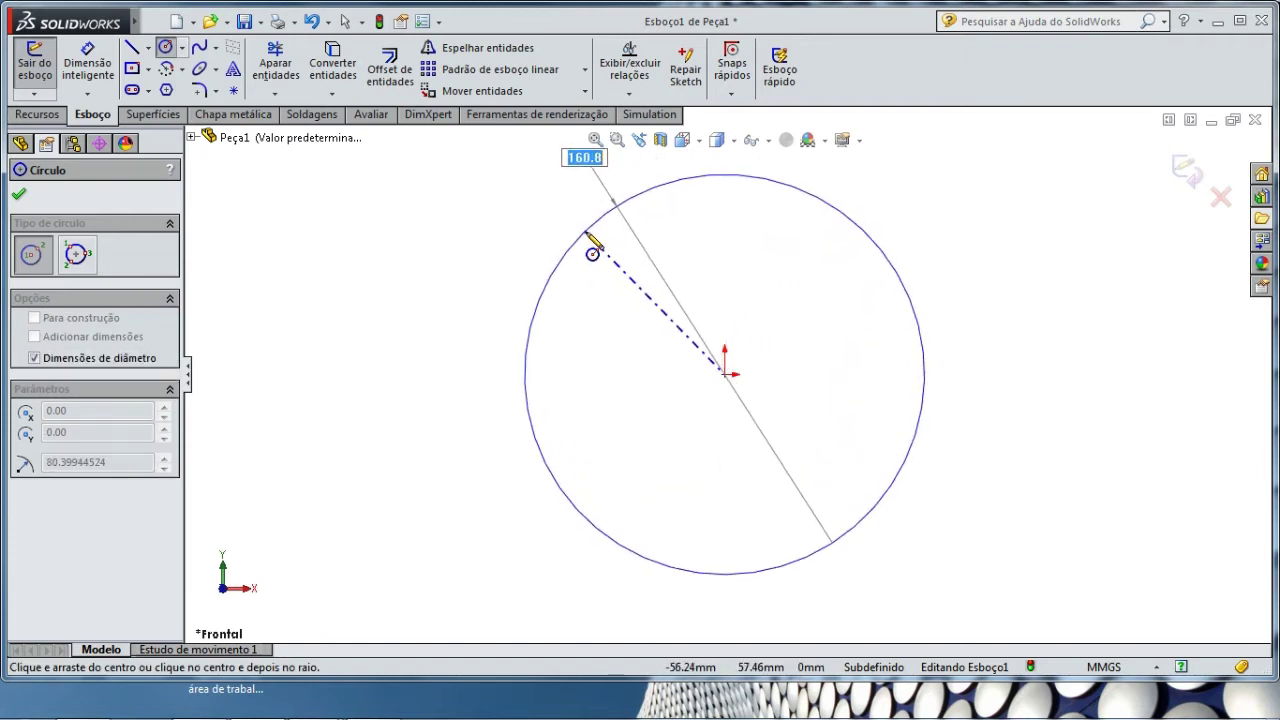
{"action": "left_click", "coordinate": [592, 243]}
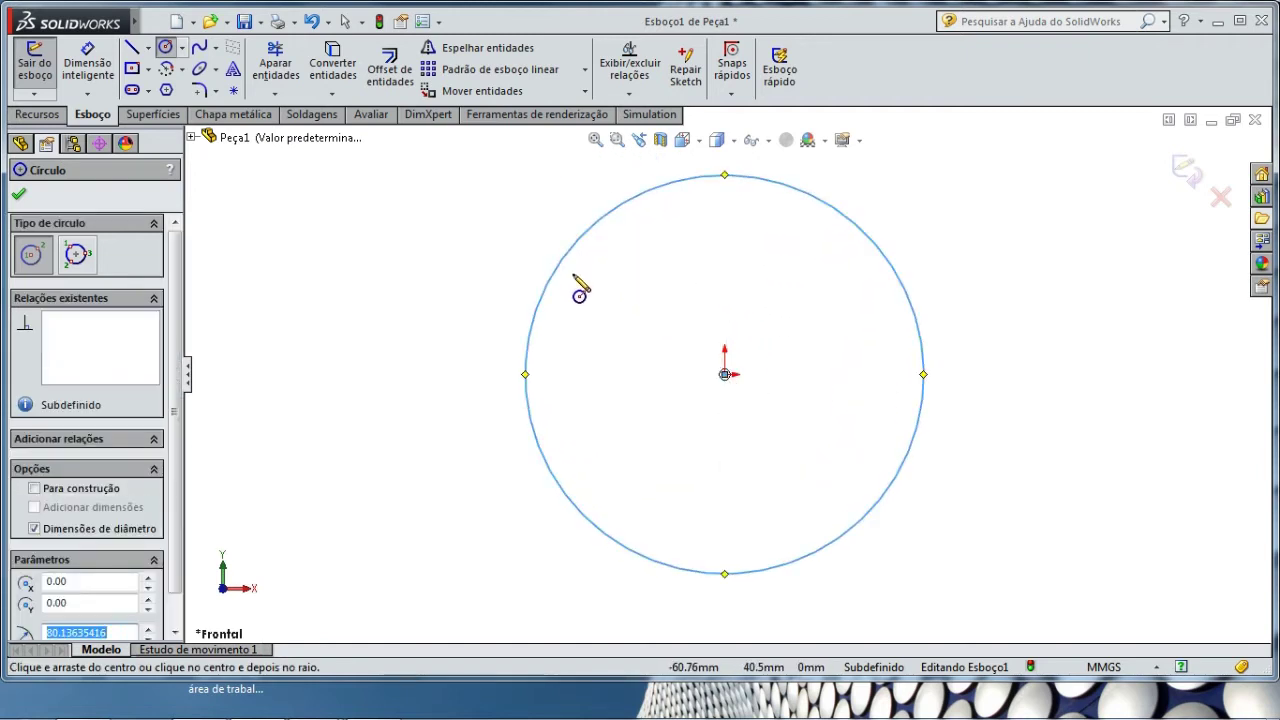
{"action": "key", "text": "Escape"}
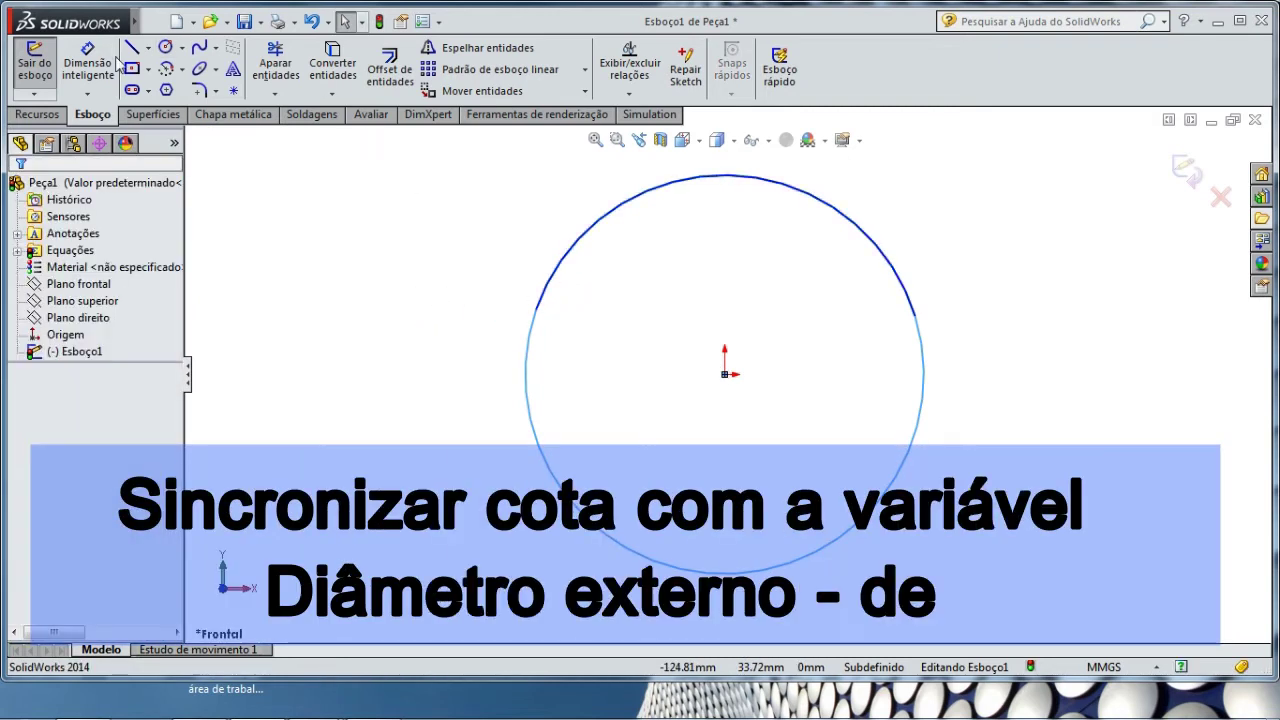
Step: Dimension the circle's diameter at 160.27 with Dimensão inteligente
{"action": "left_click", "coordinate": [549, 286]}
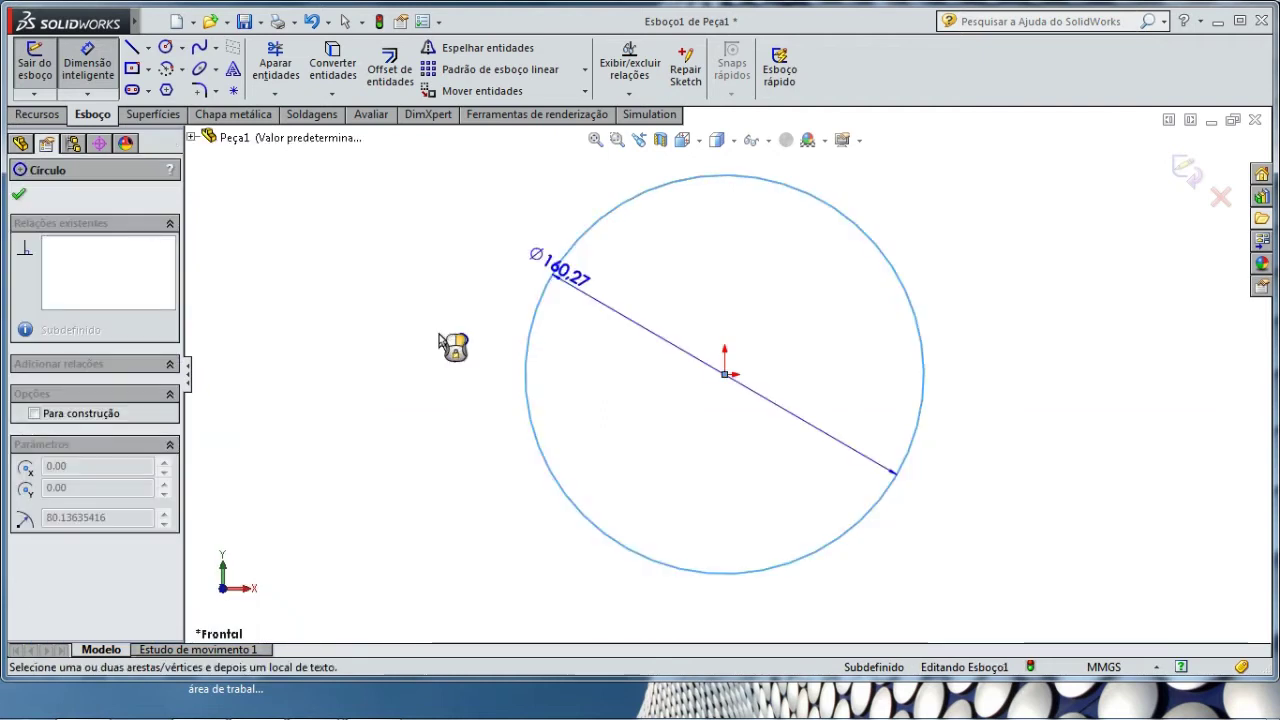
{"action": "left_click", "coordinate": [452, 388]}
{"action": "left_click", "coordinate": [452, 388]}
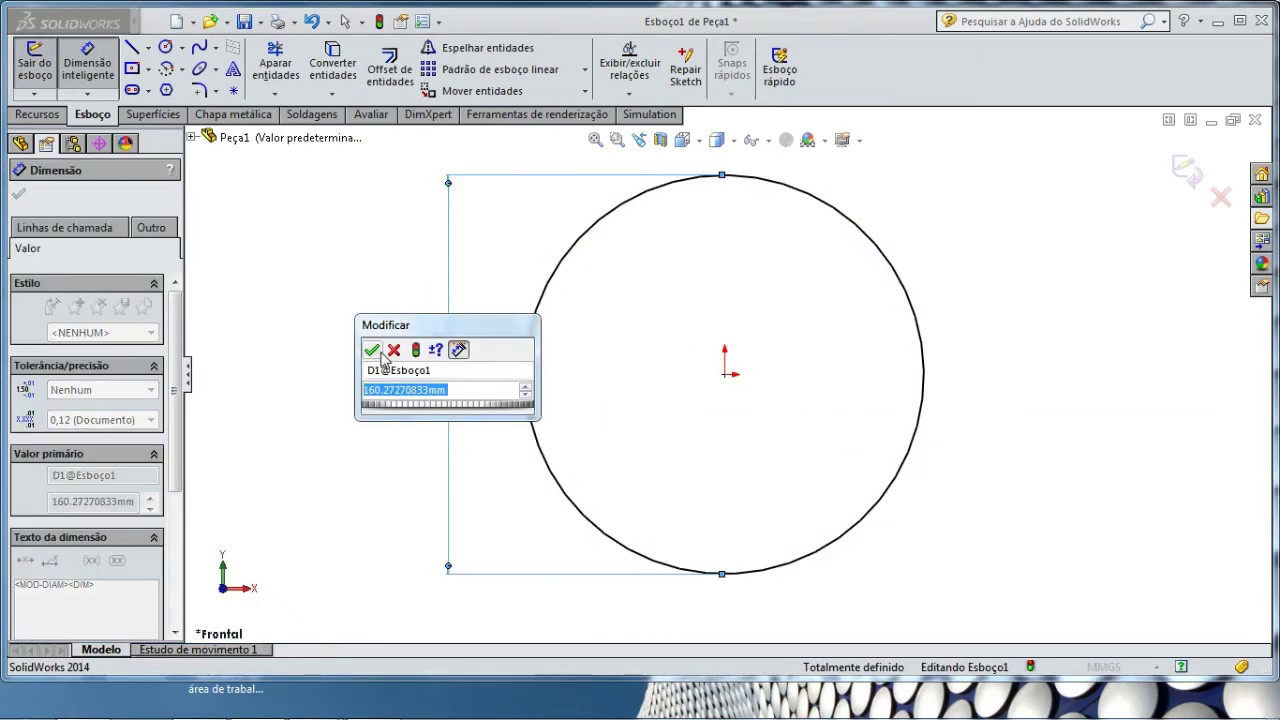
{"action": "left_click", "coordinate": [368, 347]}
{"action": "left_click", "coordinate": [286, 380]}
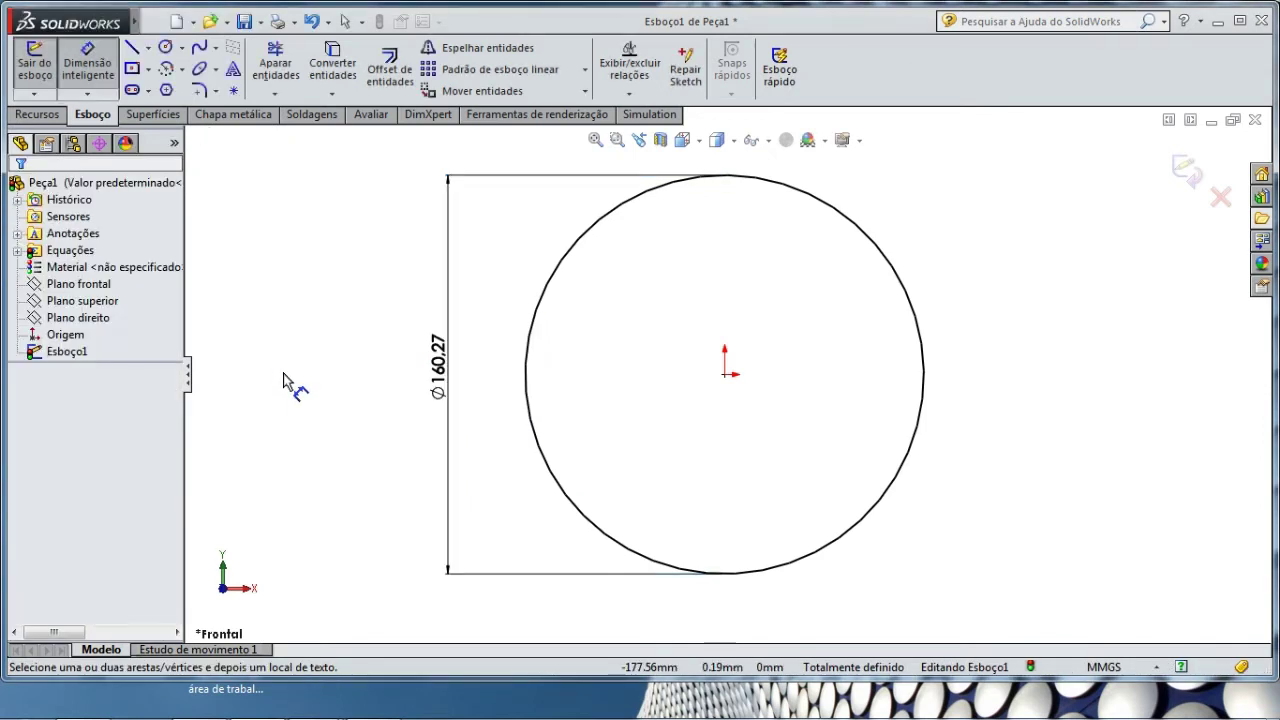
Step: Add the equation D1@Esboço1 = "de" so the circle resizes to Ø81
{"action": "left_click", "coordinate": [63, 250]}
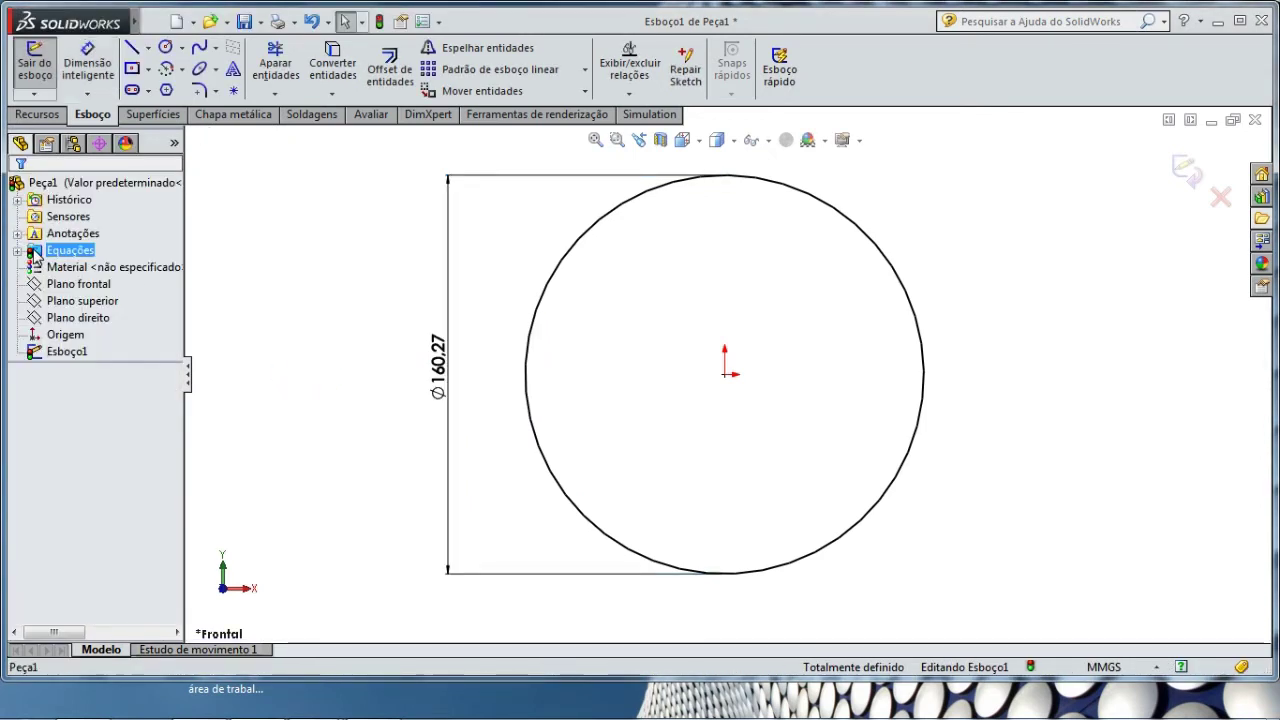
{"action": "right_click", "coordinate": [35, 255]}
{"action": "left_click", "coordinate": [110, 259]}
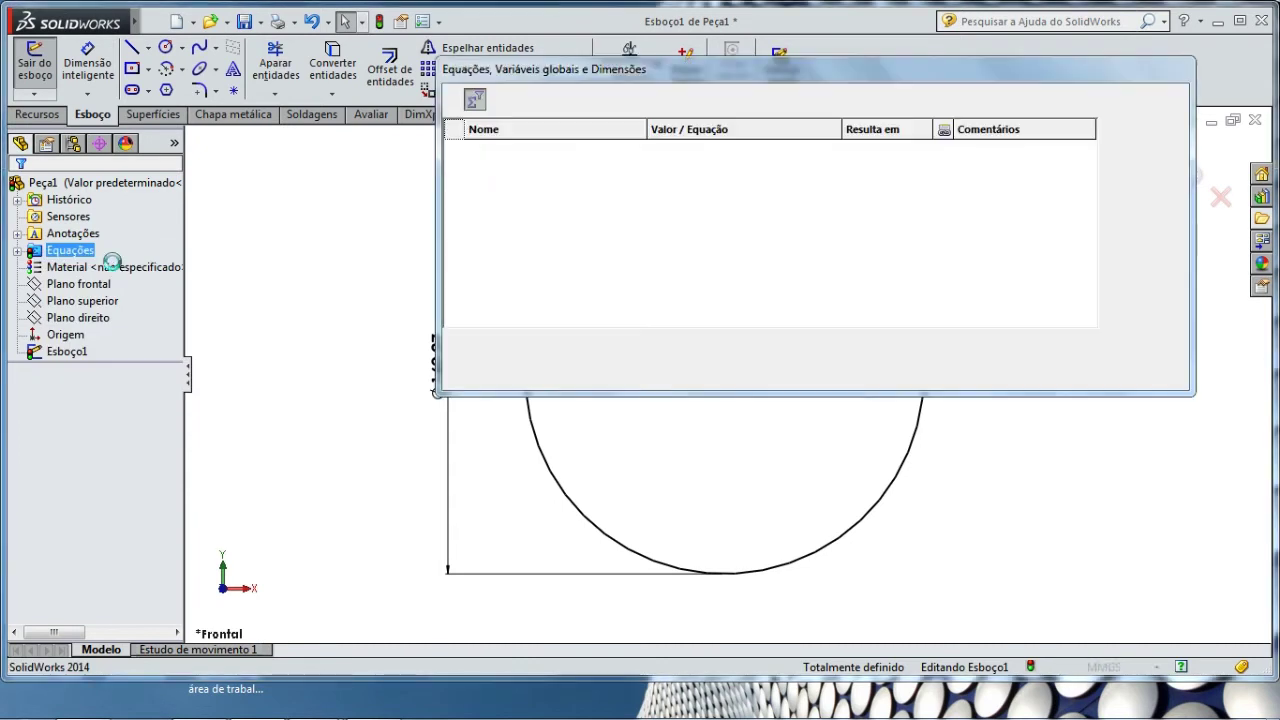
{"action": "scroll", "coordinate": [1095, 262], "scroll_direction": "down", "scroll_amount": 1}
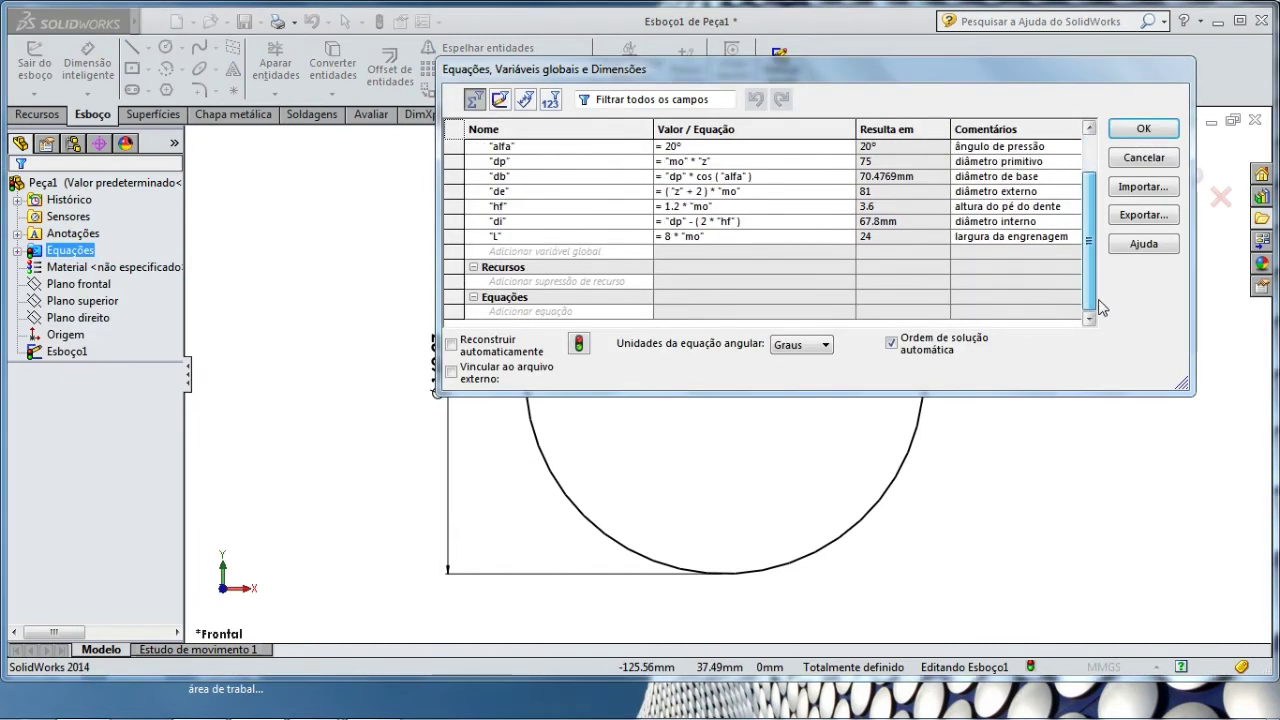
{"action": "left_click", "coordinate": [575, 312]}
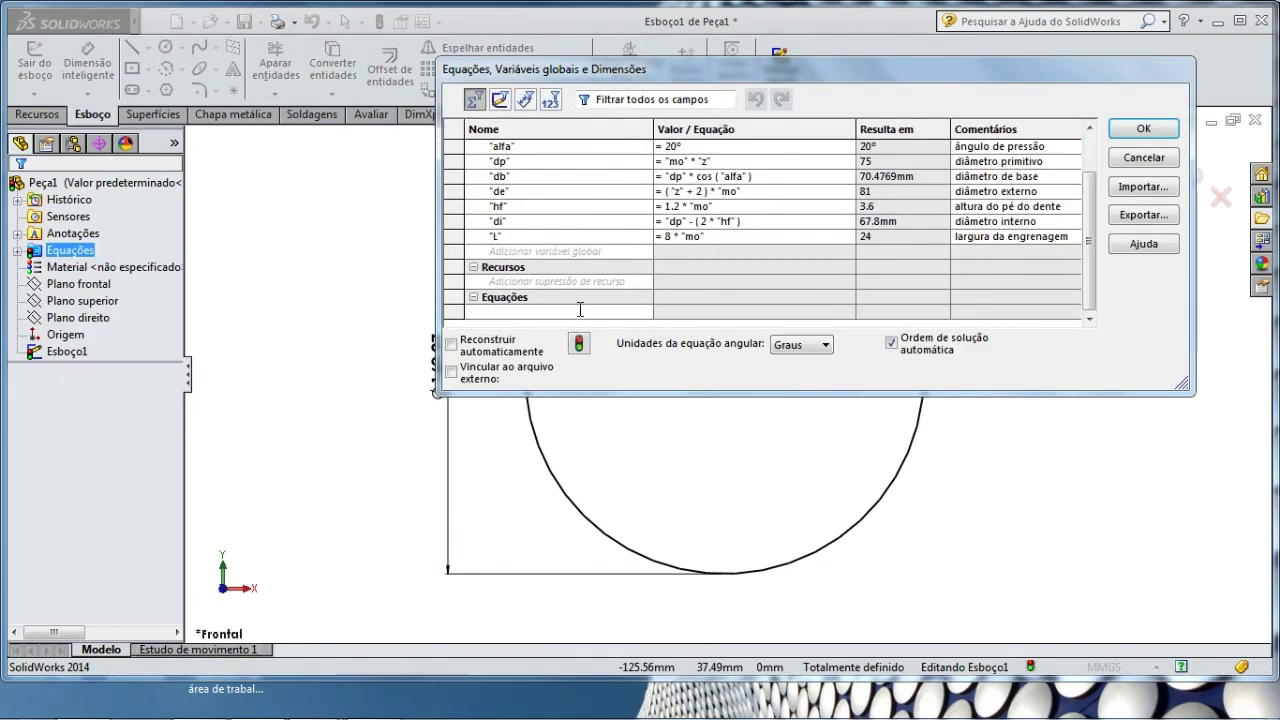
{"action": "left_click", "coordinate": [449, 440]}
{"action": "mouse_move", "coordinate": [750, 329]}
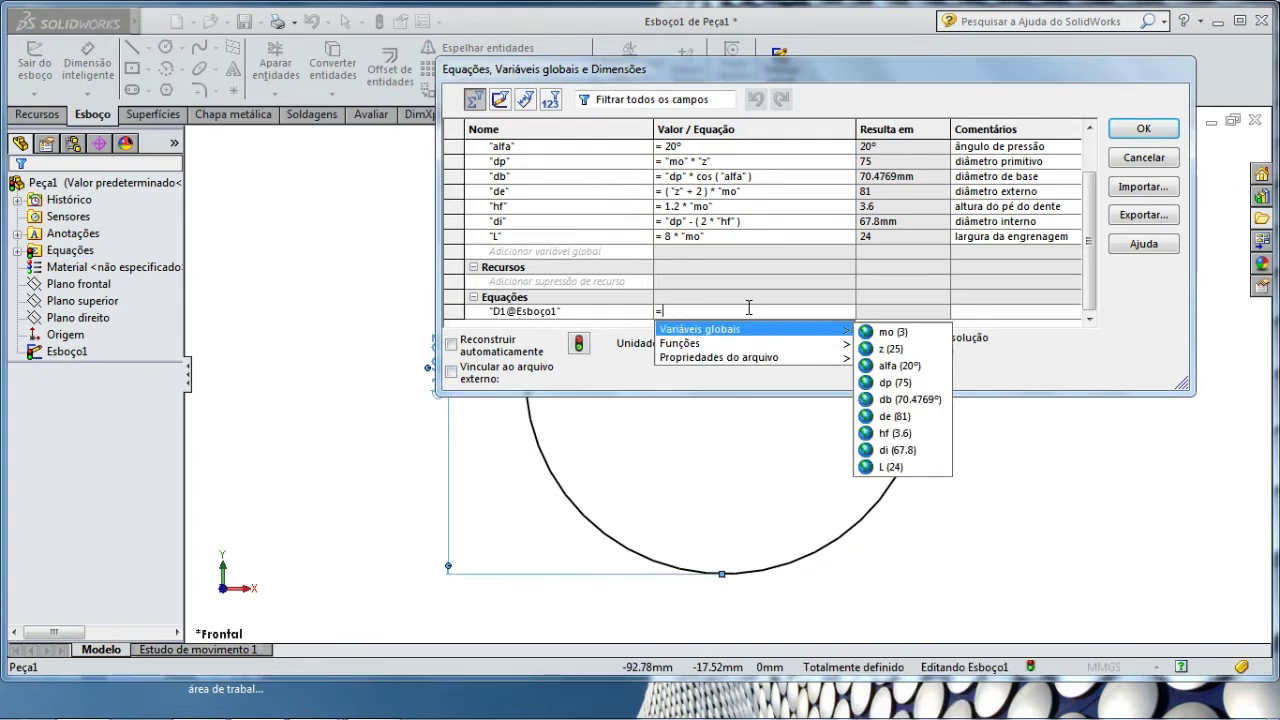
{"action": "left_click", "coordinate": [904, 416]}
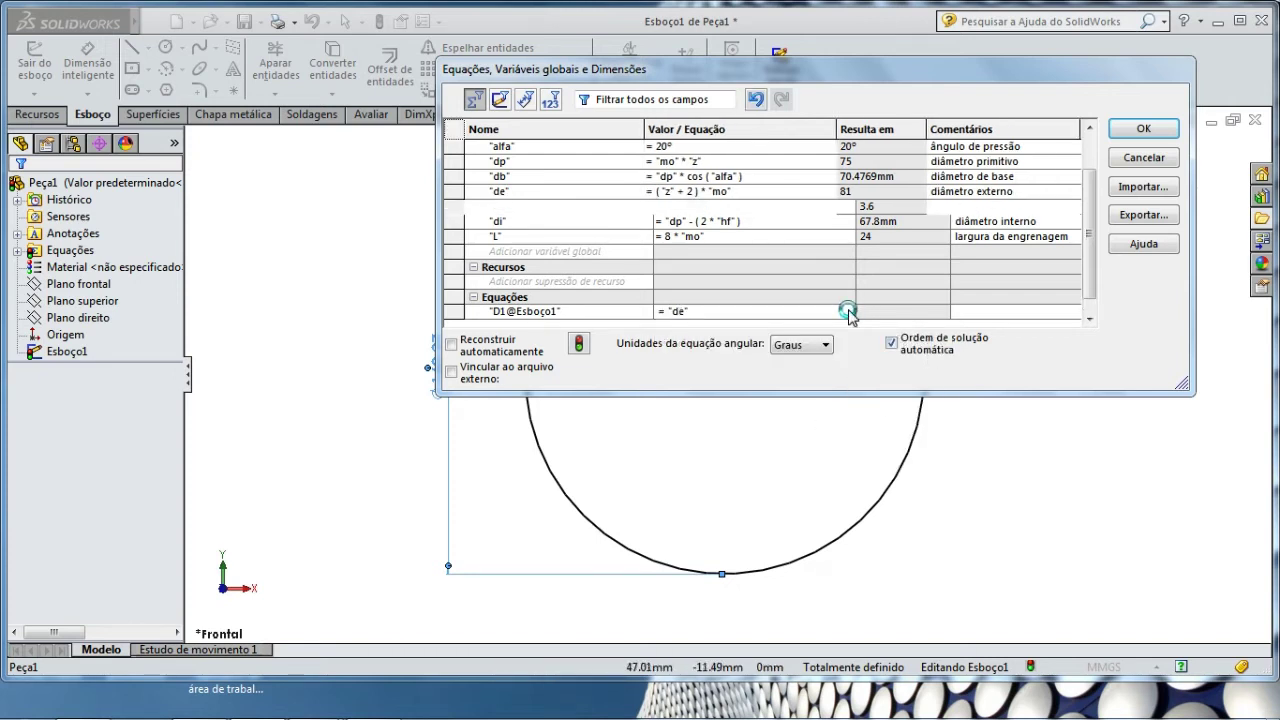
{"action": "left_click", "coordinate": [1140, 131]}
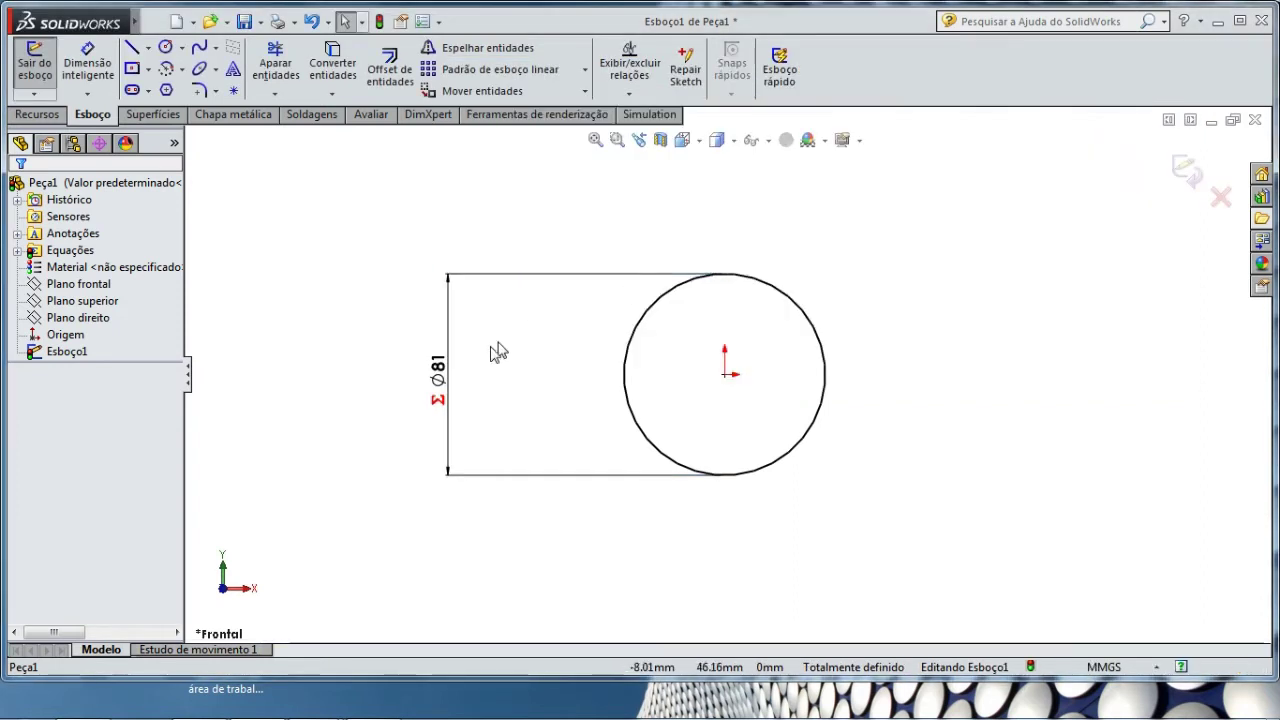
Step: Reposition the Ø81 dimension, exit Esboço1 and switch to the isometric view
{"action": "left_click_drag", "start_coordinate": [450, 382], "coordinate": [592, 374]}
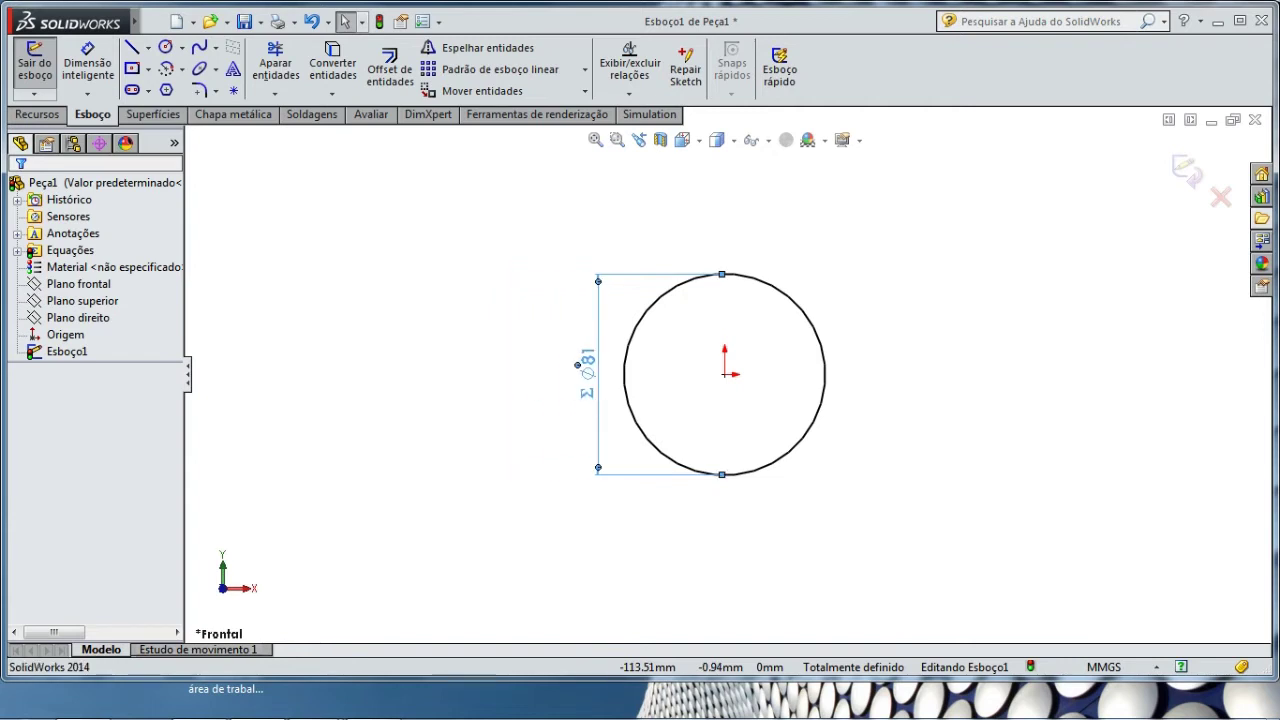
{"action": "left_click", "coordinate": [420, 320]}
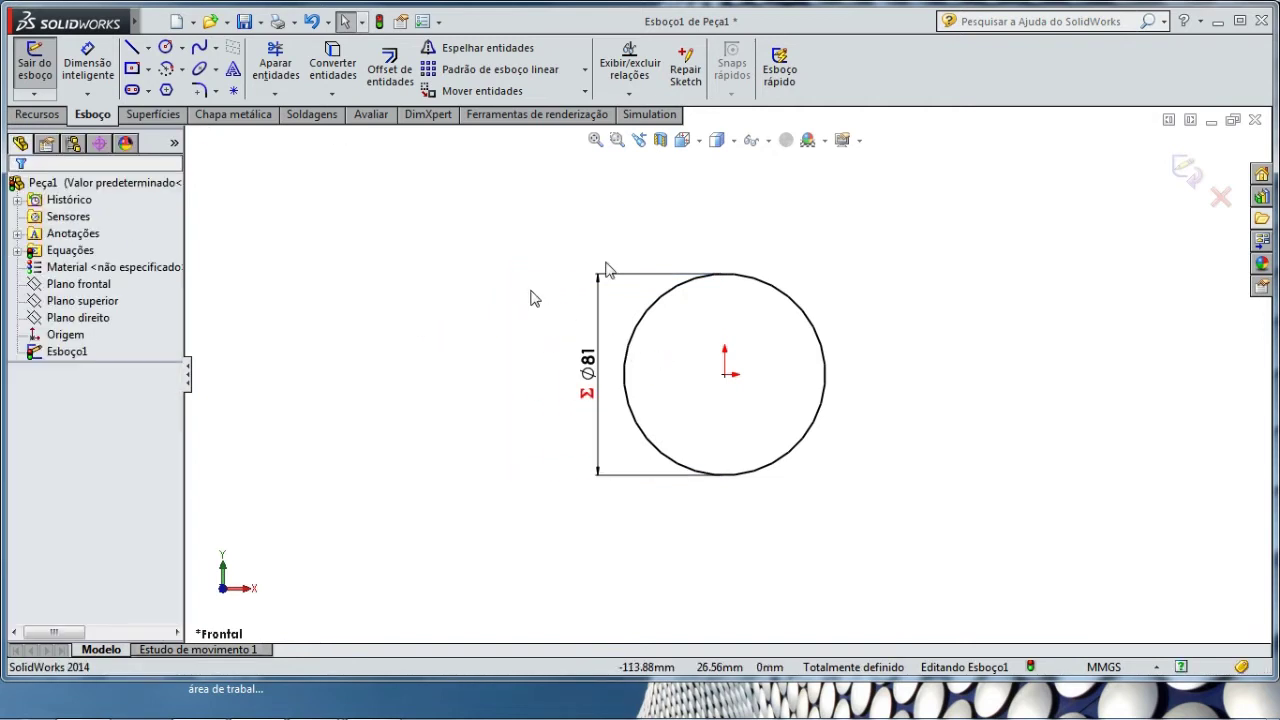
{"action": "left_click", "coordinate": [1187, 170]}
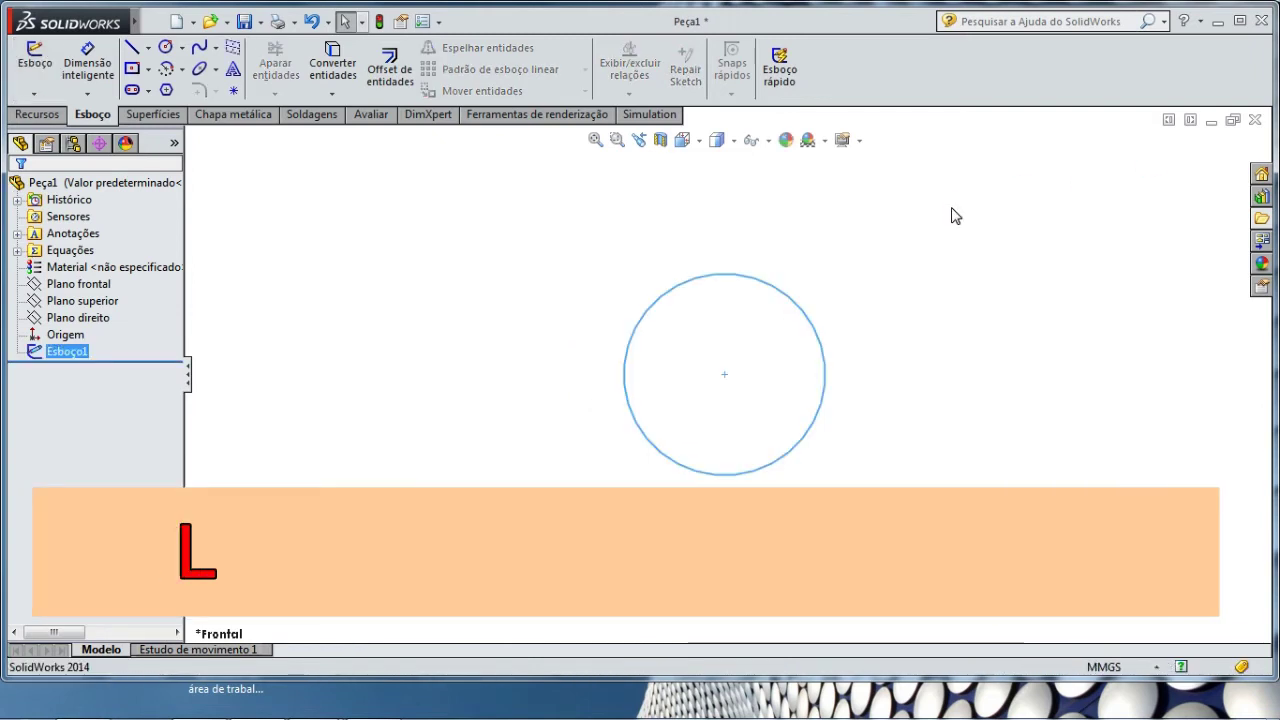
{"action": "key", "text": "ctrl+7"}
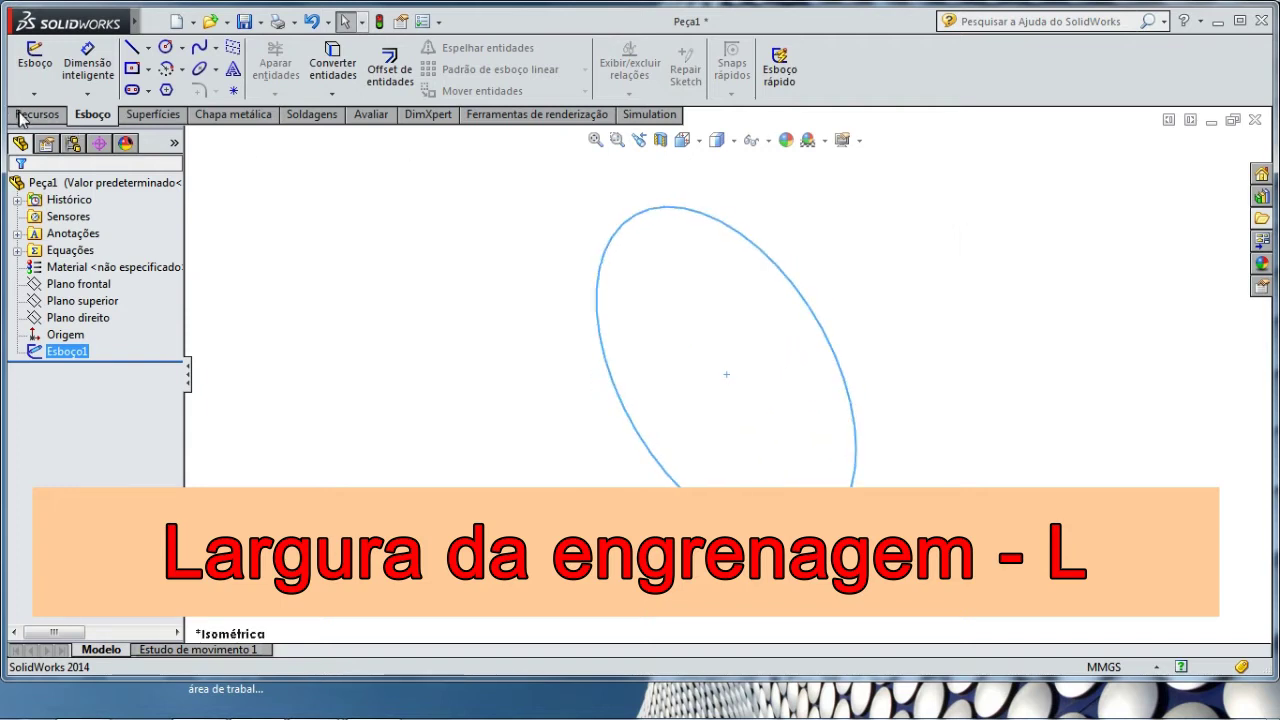
{"action": "left_click", "coordinate": [22, 116]}
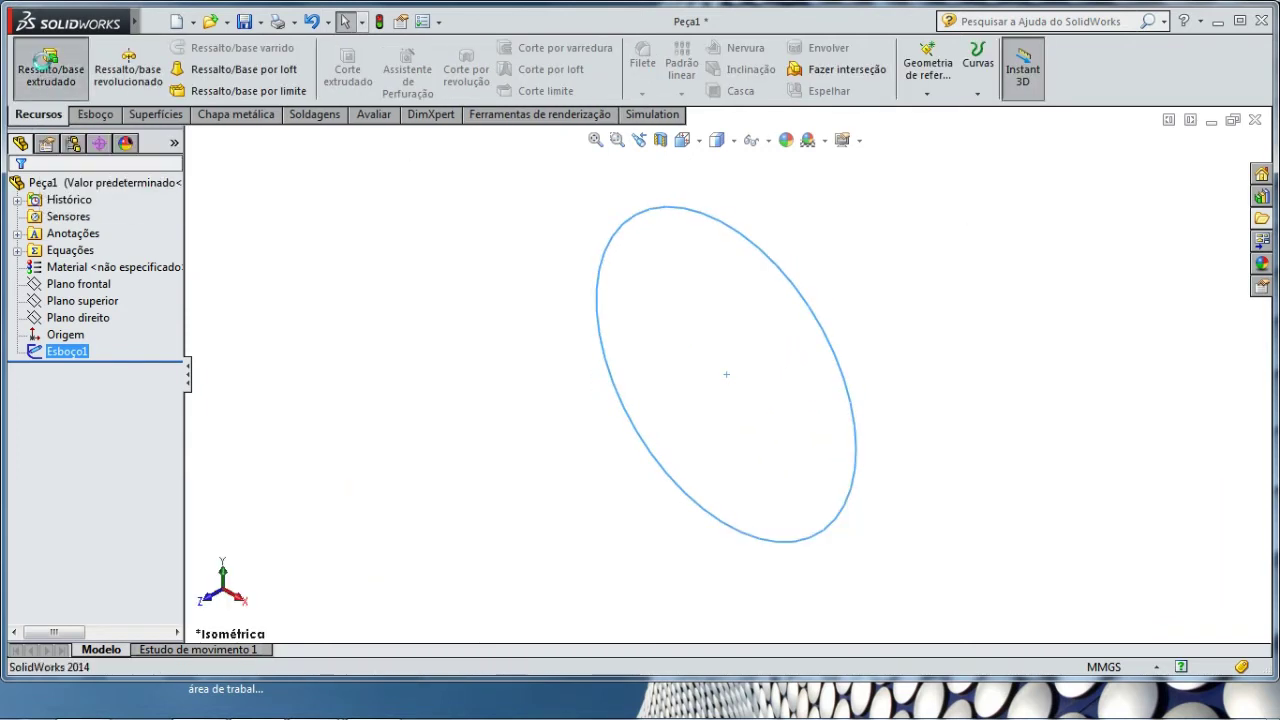
Step: Extrude the Ø81 circle with depth =L (24 mm) as Ressalto-extrusão1
{"action": "left_click", "coordinate": [40, 62]}
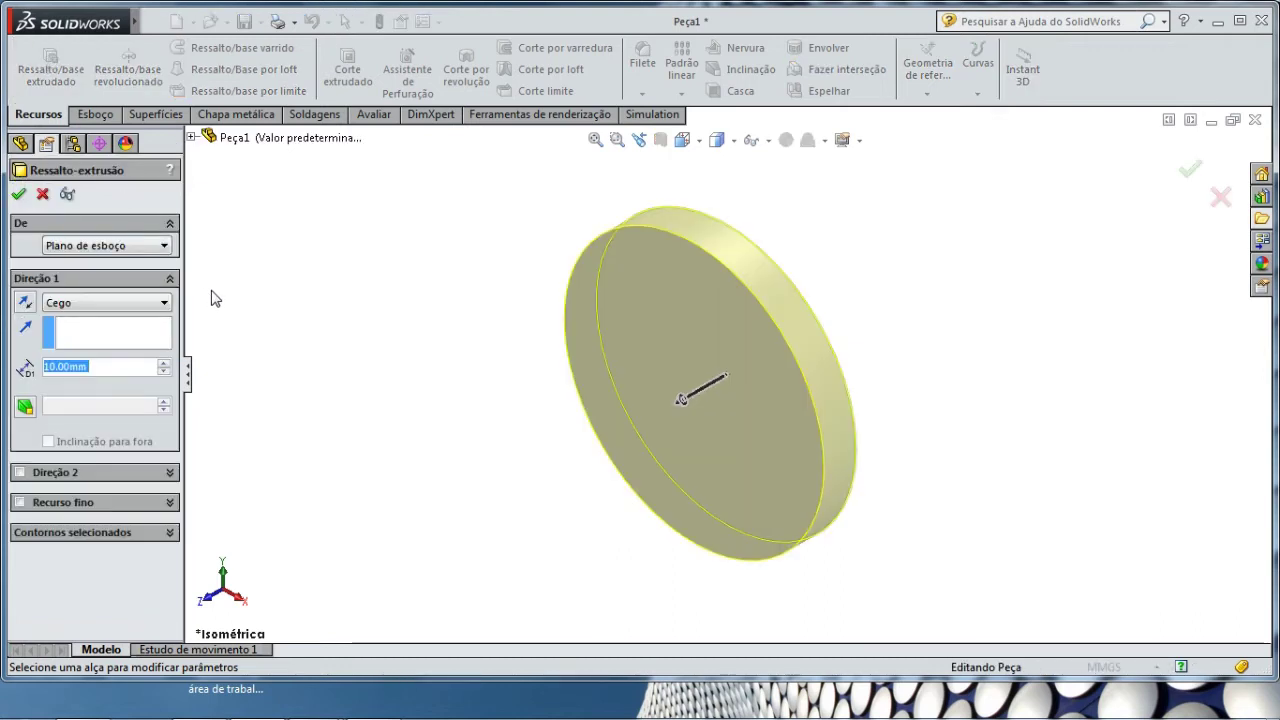
{"action": "left_click", "coordinate": [110, 367]}
{"action": "double_click", "coordinate": [110, 367]}
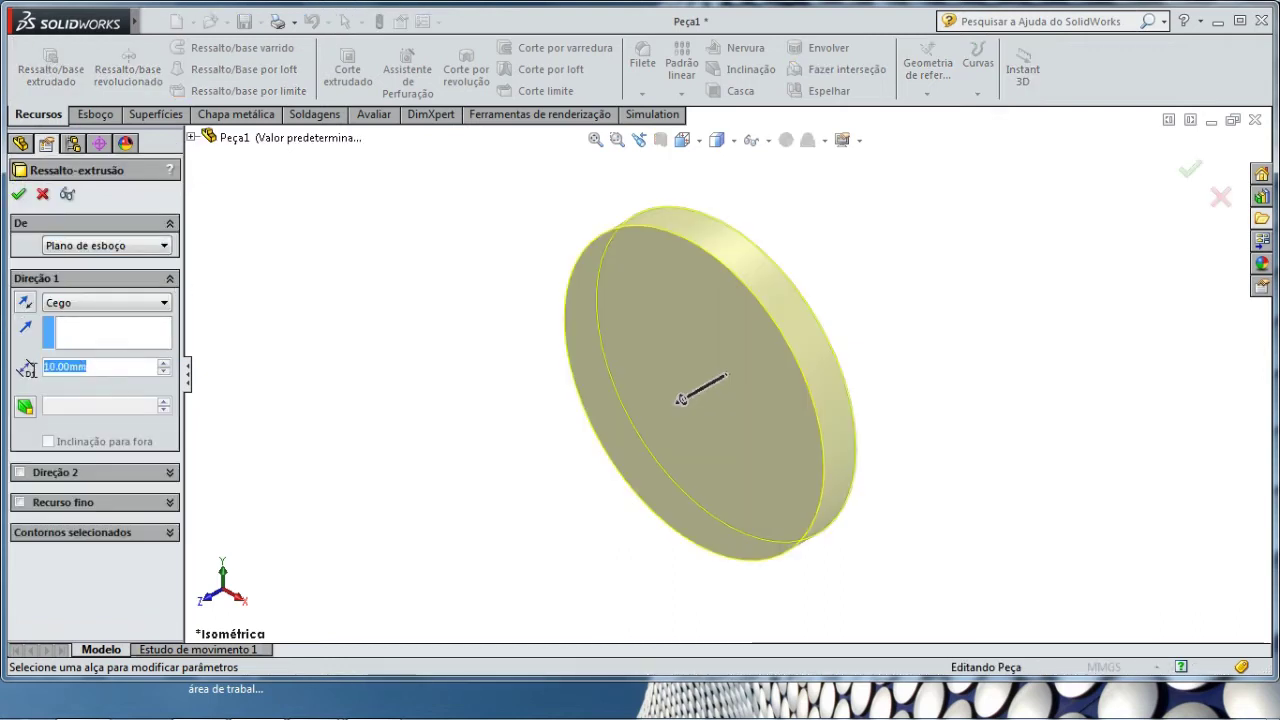
{"action": "type", "text": "=l"}
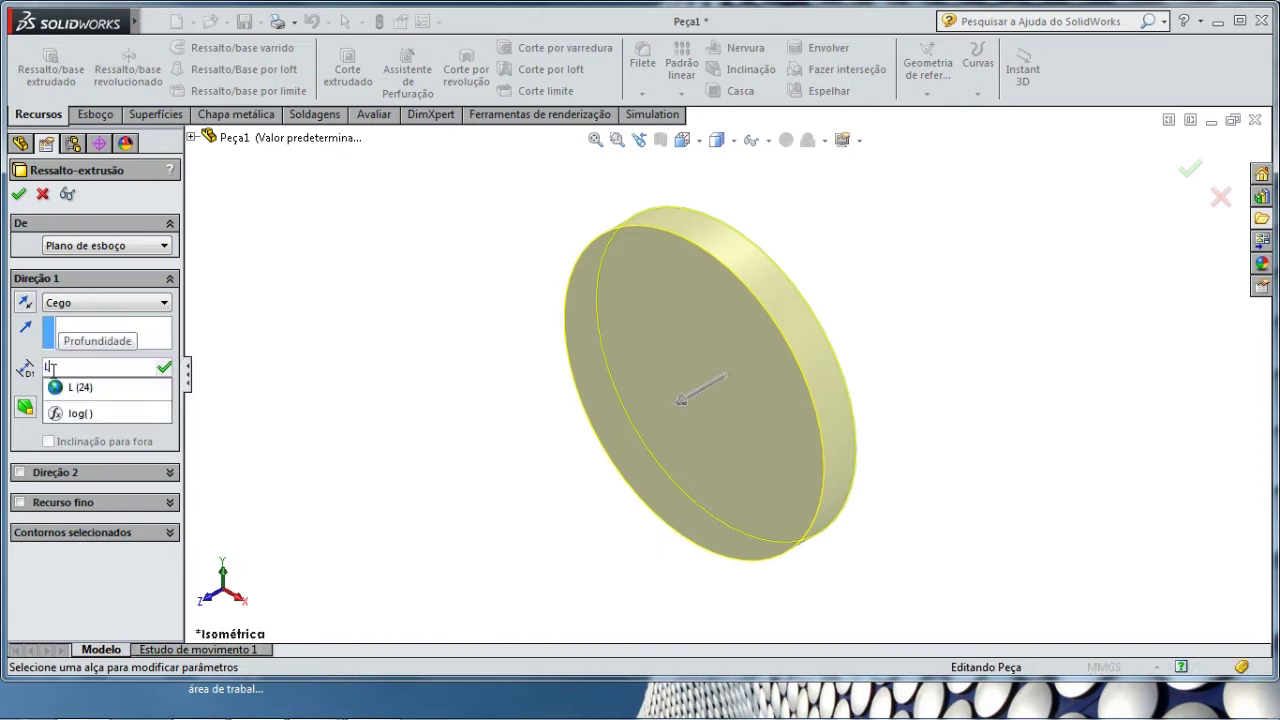
{"action": "left_click", "coordinate": [74, 388]}
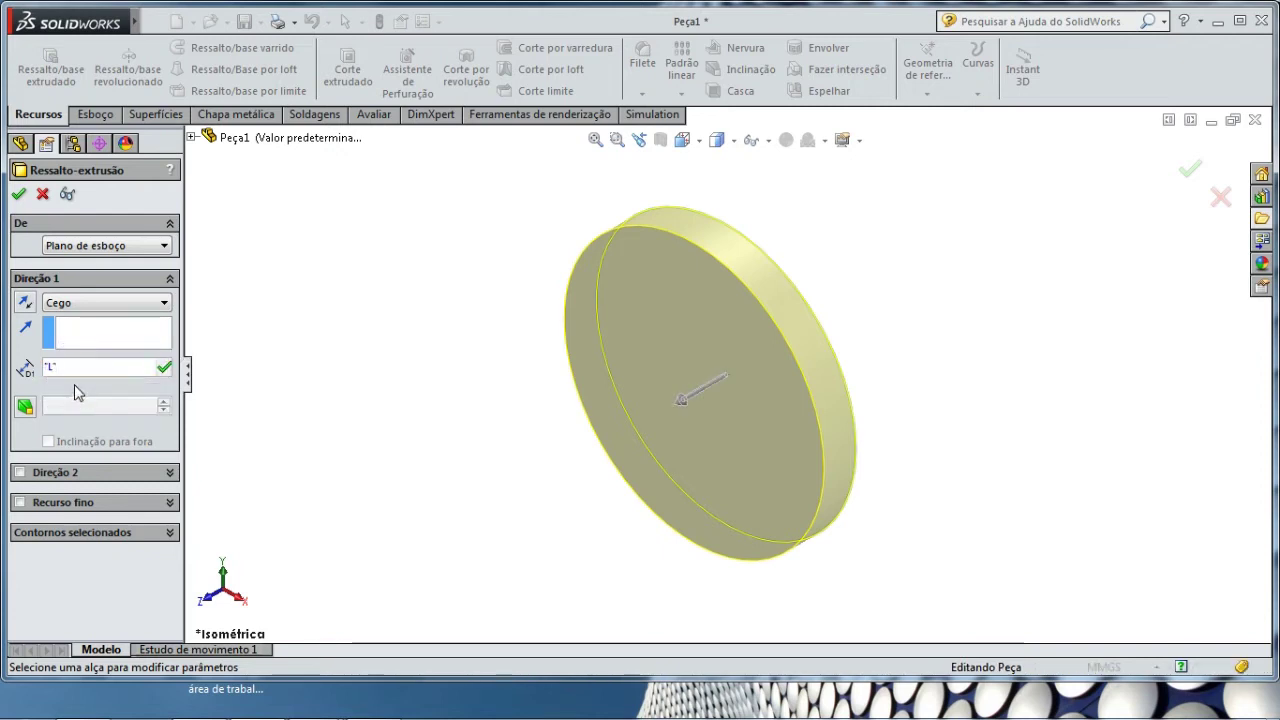
{"action": "left_click", "coordinate": [168, 372]}
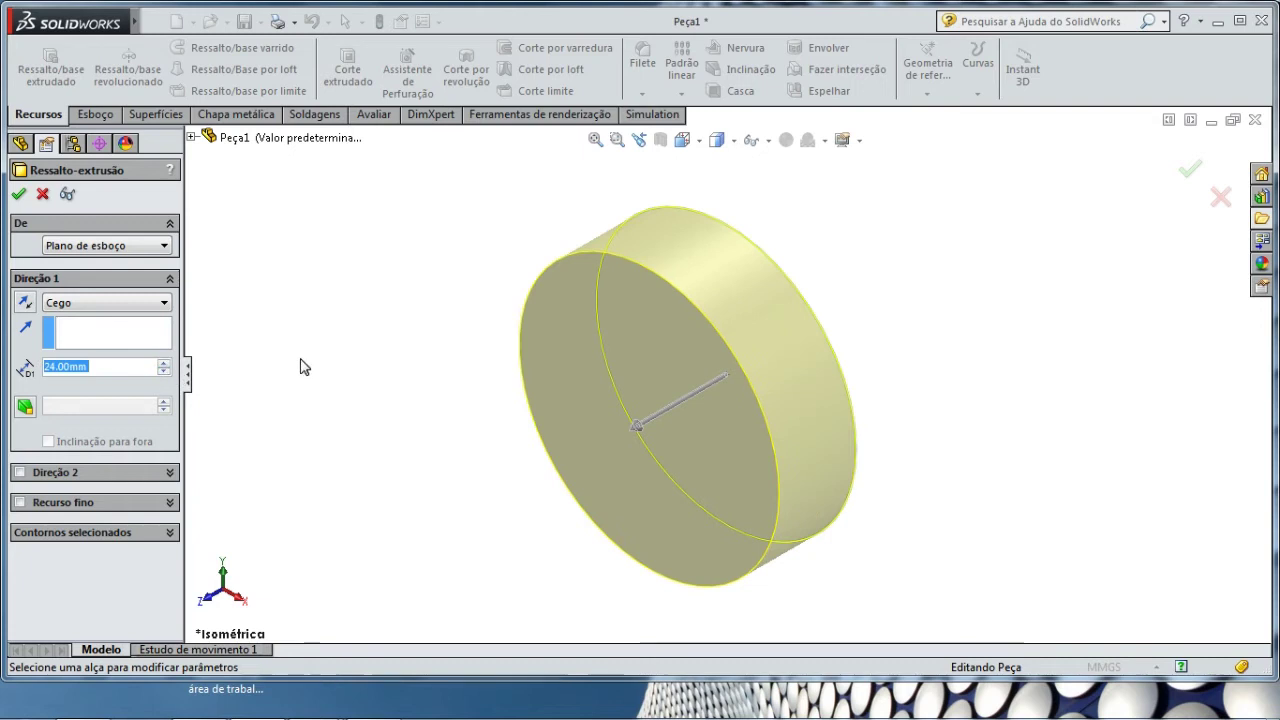
{"action": "left_click", "coordinate": [19, 195]}
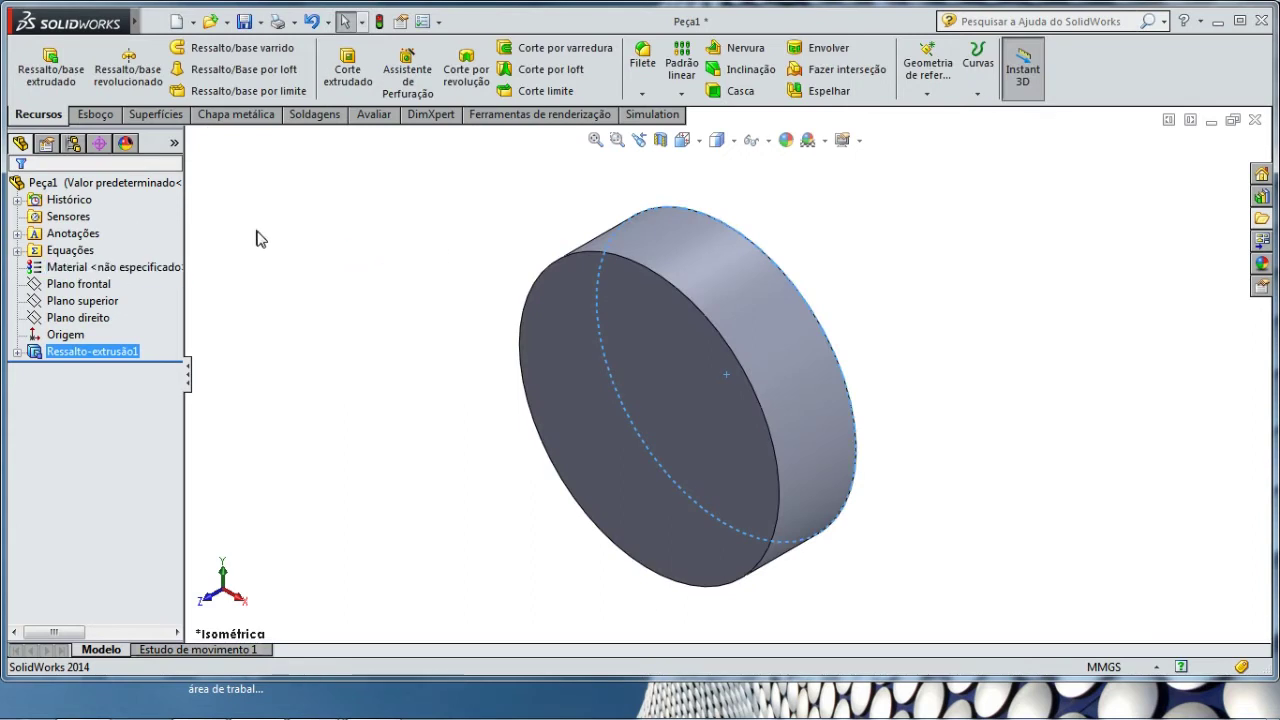
Step: Start a new sketch, Esboço2, on the disc's front face
{"action": "left_click", "coordinate": [366, 249]}
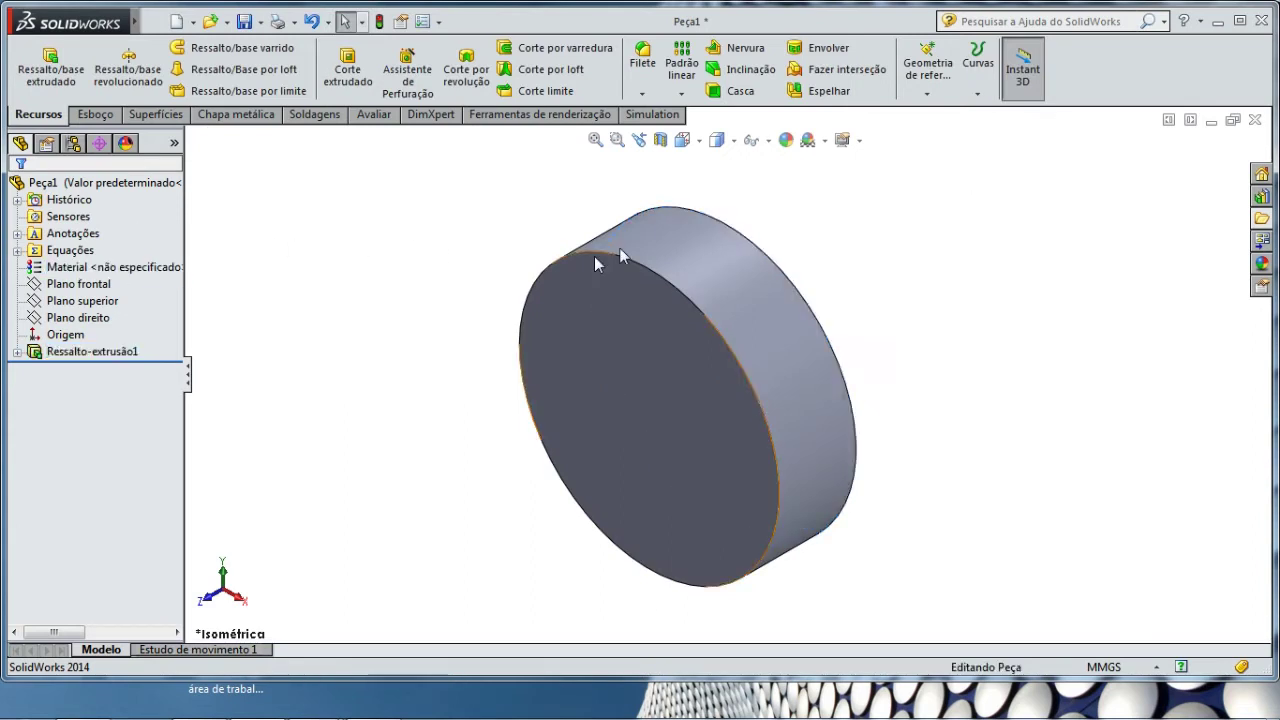
{"action": "left_click", "coordinate": [95, 114]}
{"action": "left_click", "coordinate": [35, 60]}
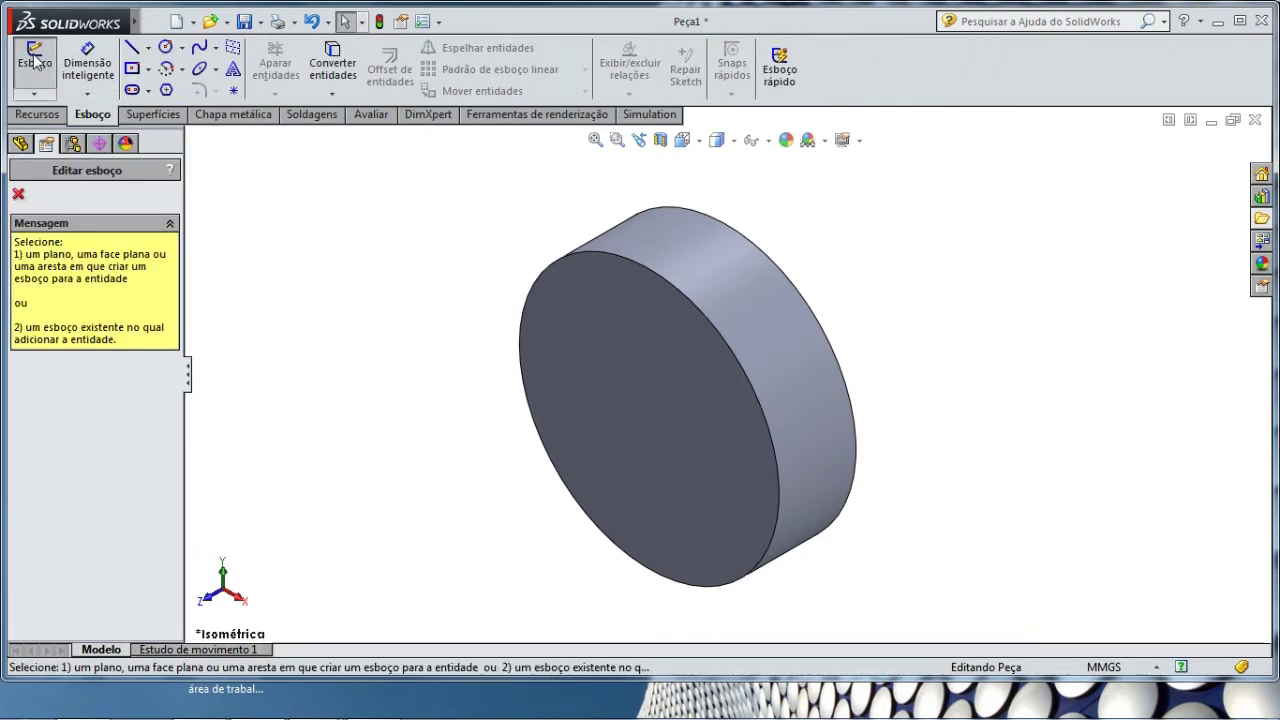
{"action": "left_click", "coordinate": [640, 360]}
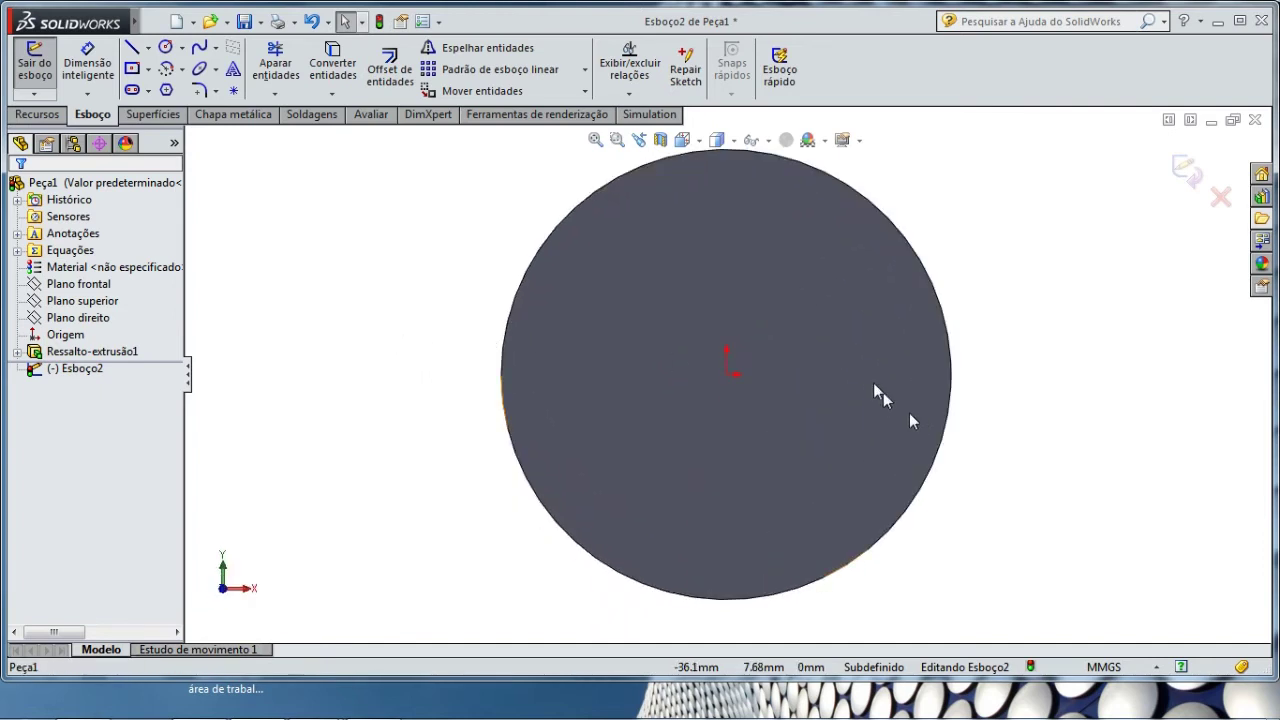
Step: Draw three concentric circles centred on the origin (about Ø60.71, Ø68.07, Ø75.29)
{"action": "left_click", "coordinate": [166, 48]}
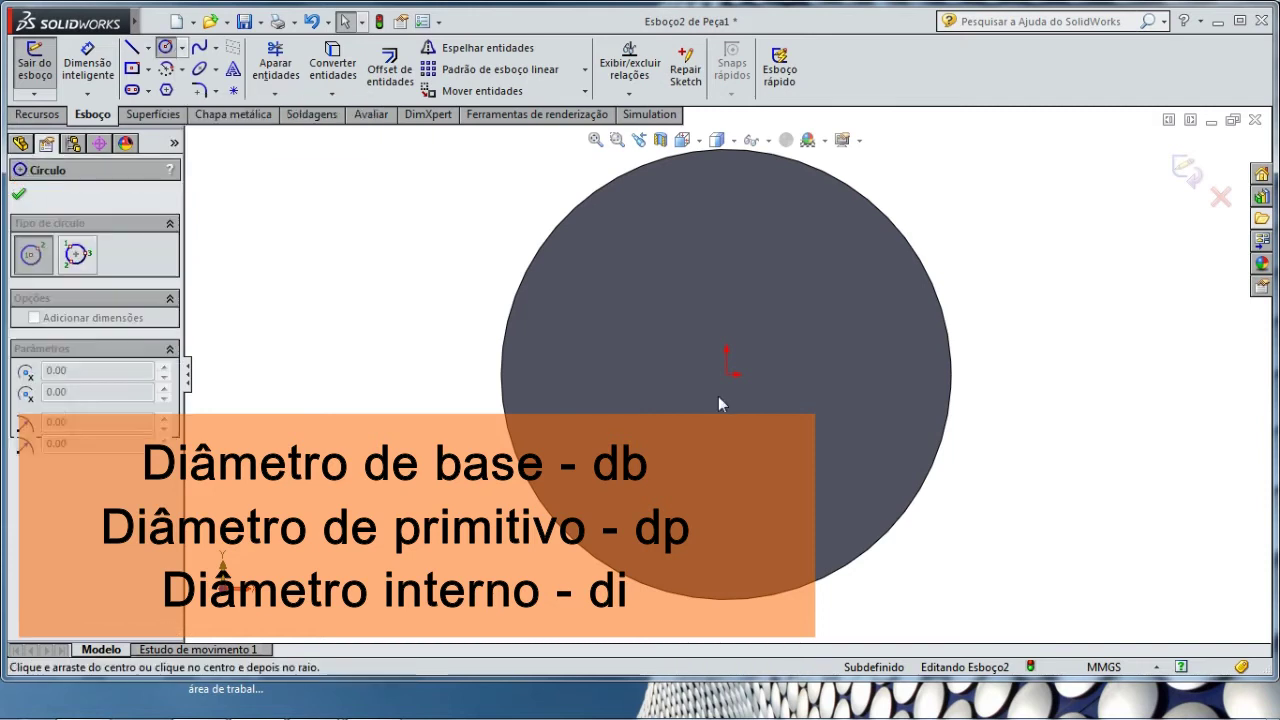
{"action": "left_click_drag", "start_coordinate": [727, 377], "coordinate": [894, 375]}
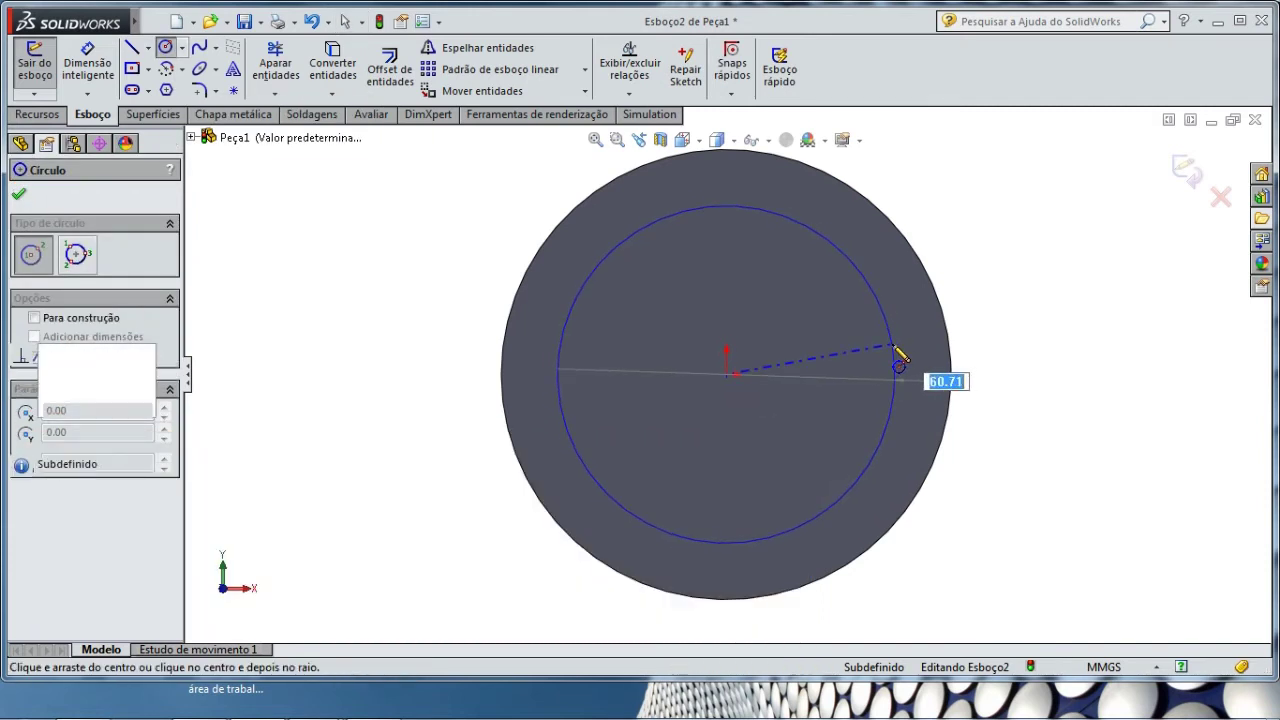
{"action": "left_click", "coordinate": [726, 374]}
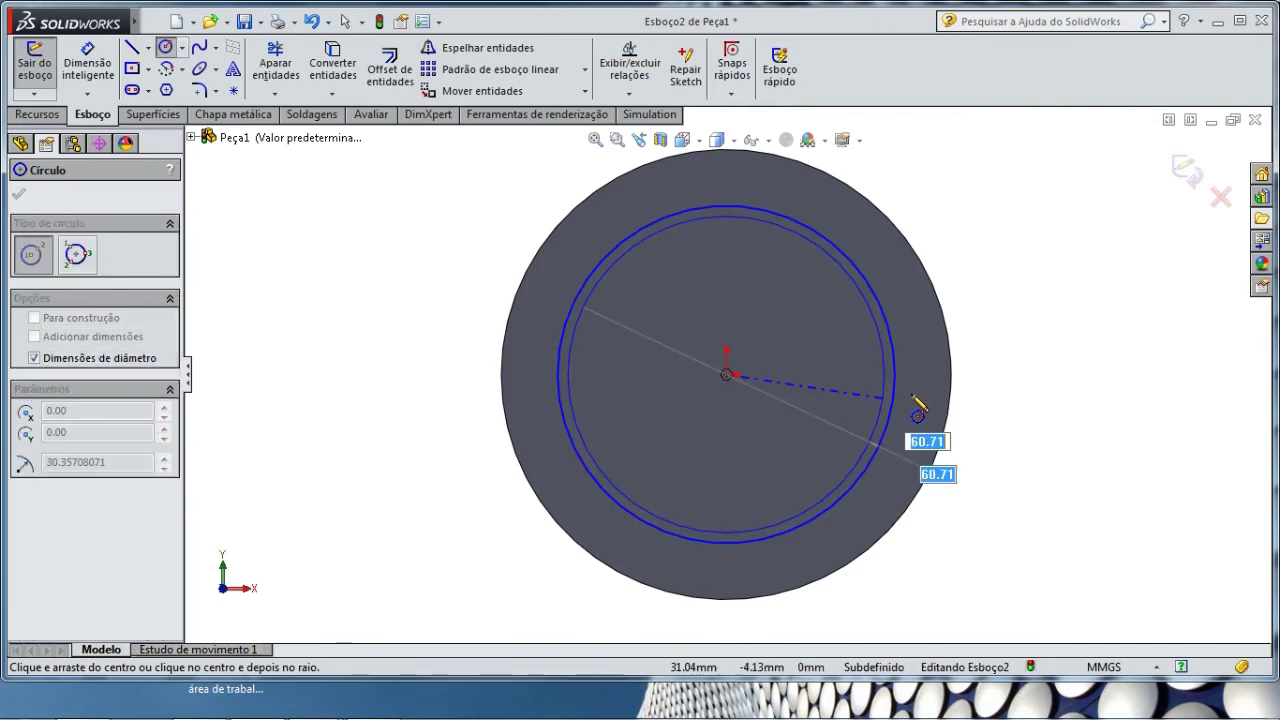
{"action": "left_click", "coordinate": [921, 410]}
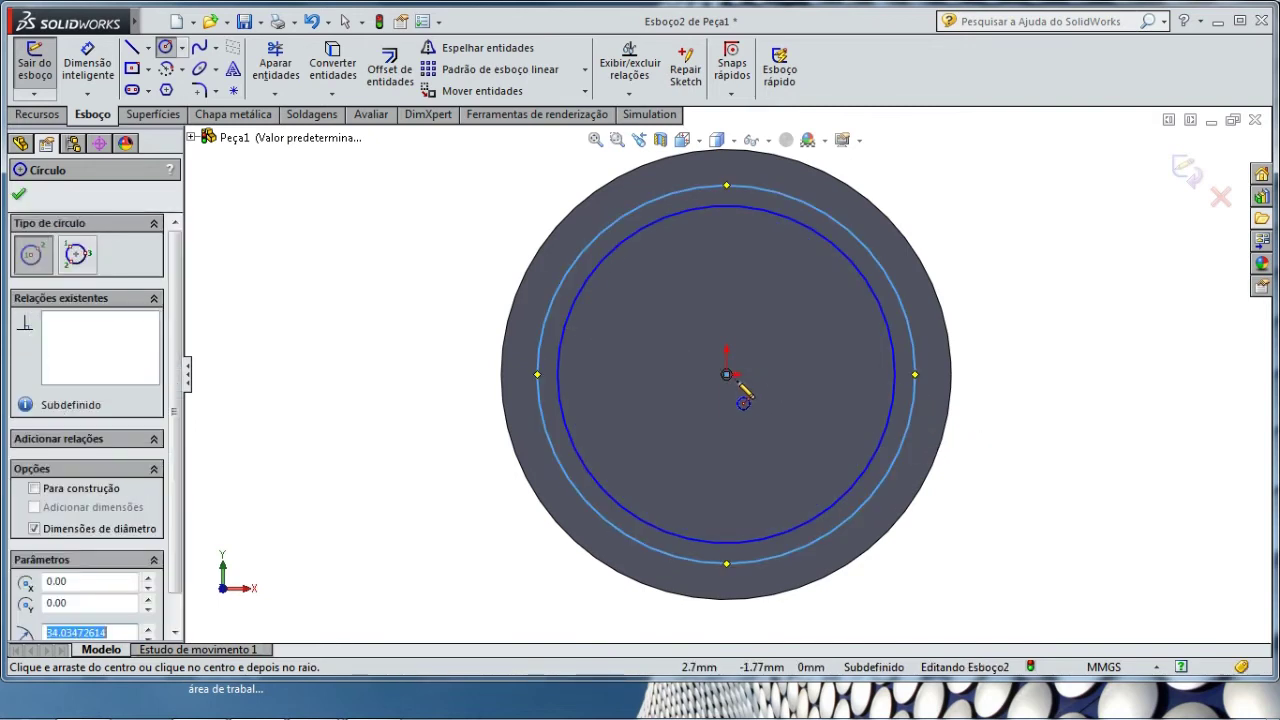
{"action": "left_click", "coordinate": [726, 374]}
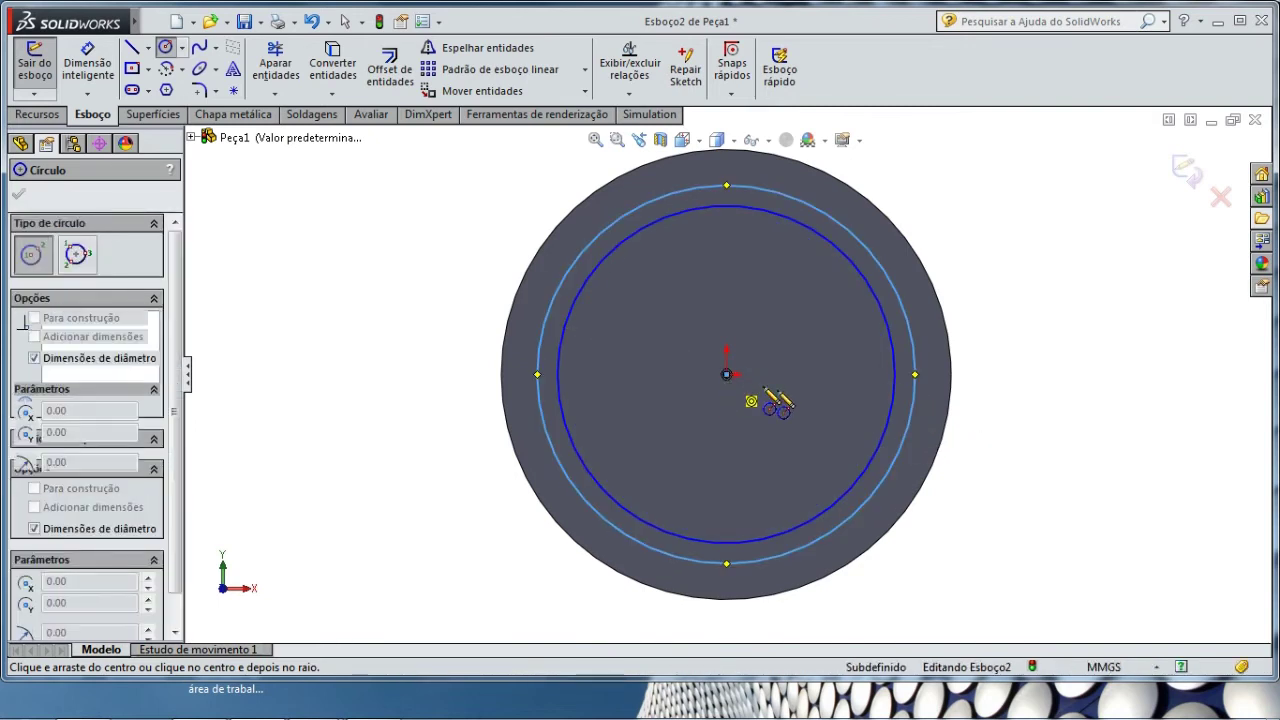
{"action": "left_click", "coordinate": [938, 424]}
{"action": "key", "text": "Escape"}
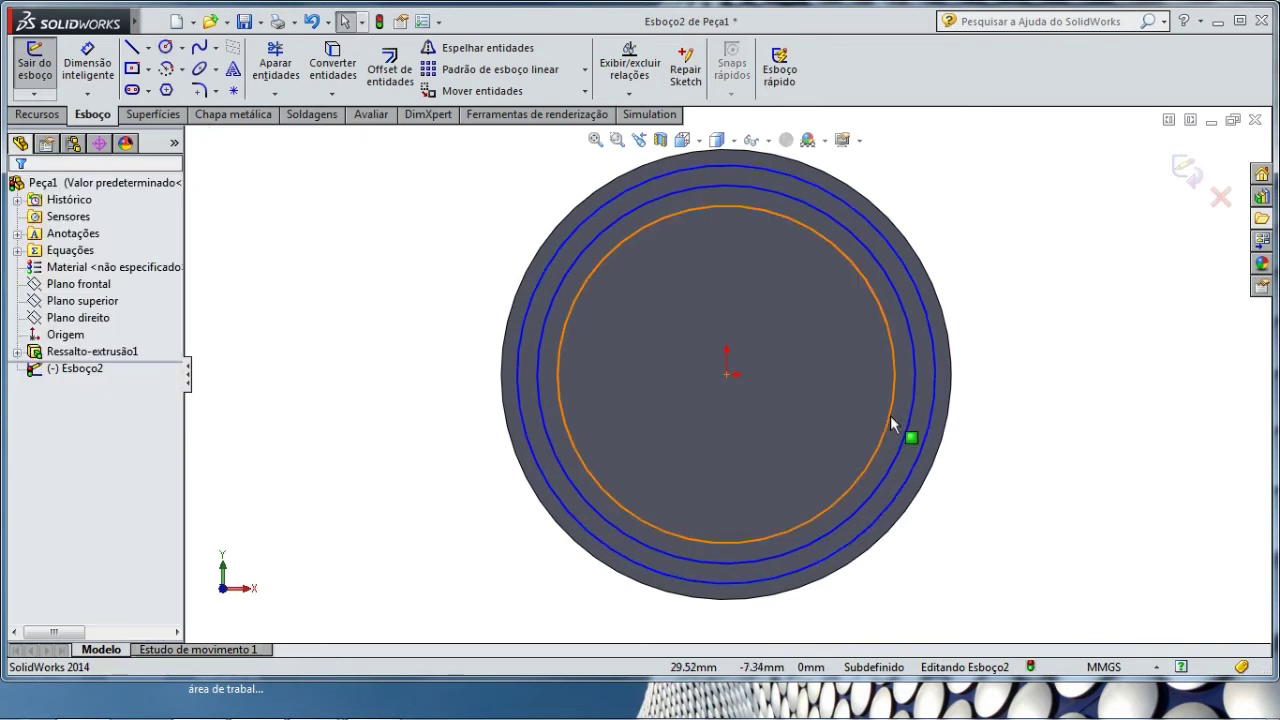
Step: Convert the three circles to construction geometry with Para construção
{"action": "left_click", "coordinate": [918, 432]}
{"action": "left_click", "coordinate": [921, 428], "text": "ctrl"}
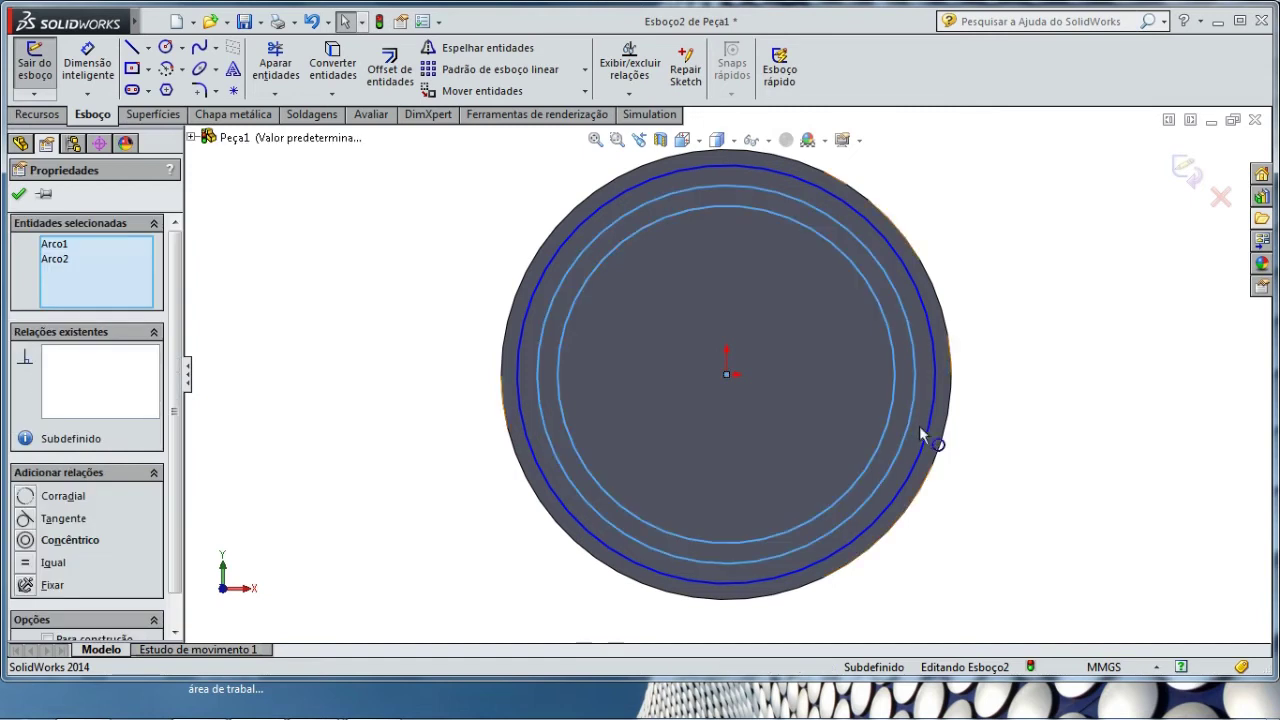
{"action": "left_click", "coordinate": [921, 432], "text": "ctrl"}
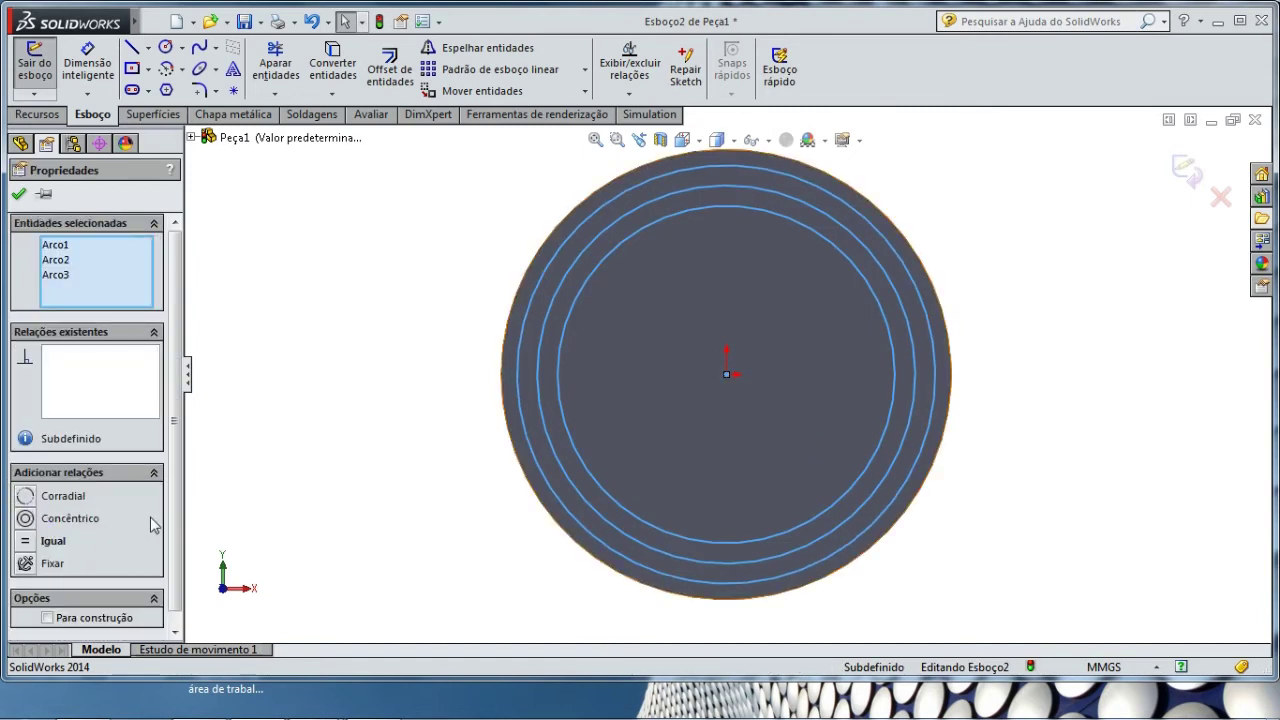
{"action": "left_click", "coordinate": [49, 618]}
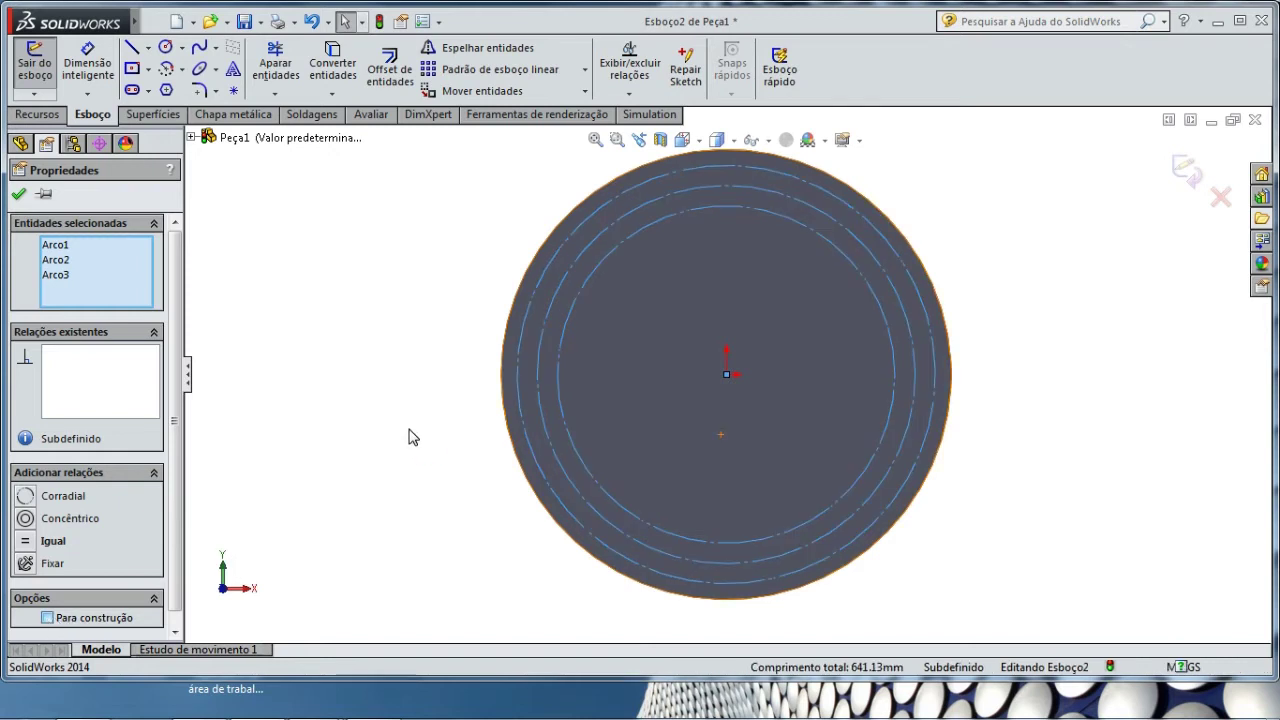
{"action": "left_click", "coordinate": [404, 438]}
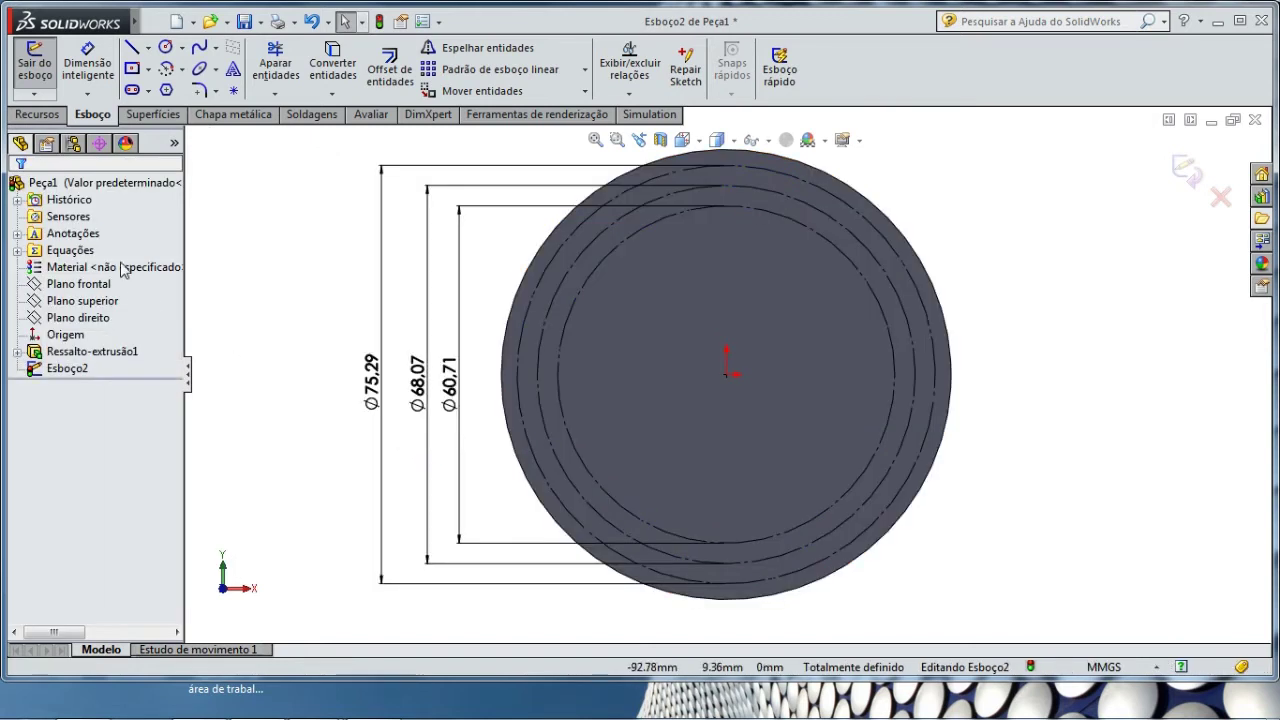
Step: In Gerenciar equações, drive the 68.07 circle diameter by the variable di
{"action": "left_click", "coordinate": [36, 252]}
{"action": "right_click", "coordinate": [36, 252]}
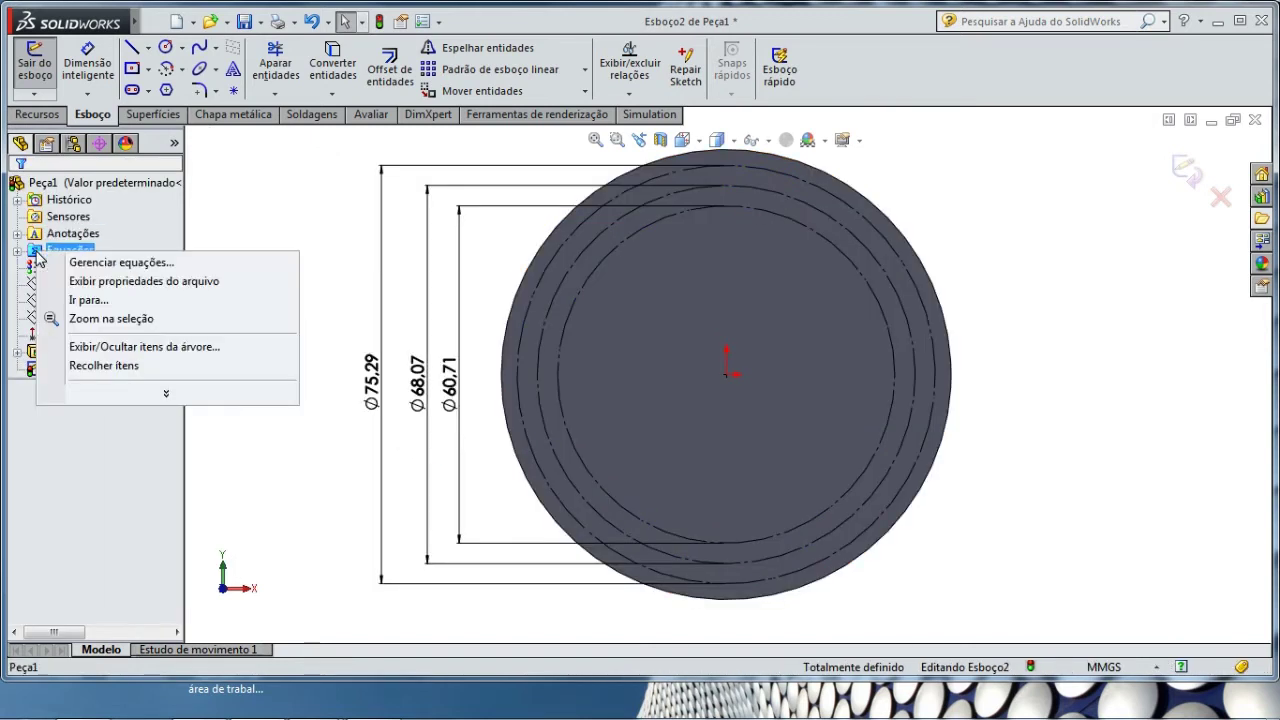
{"action": "left_click", "coordinate": [100, 262]}
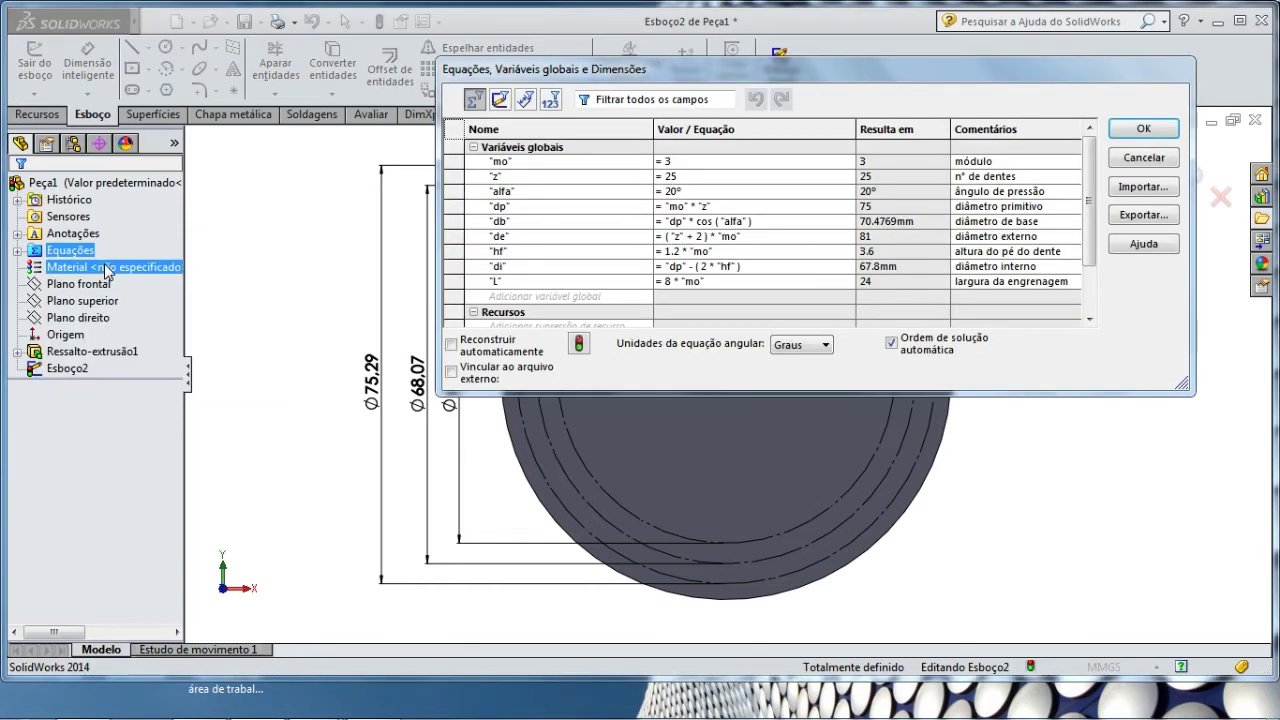
{"action": "left_click_drag", "start_coordinate": [1097, 235], "coordinate": [1081, 300]}
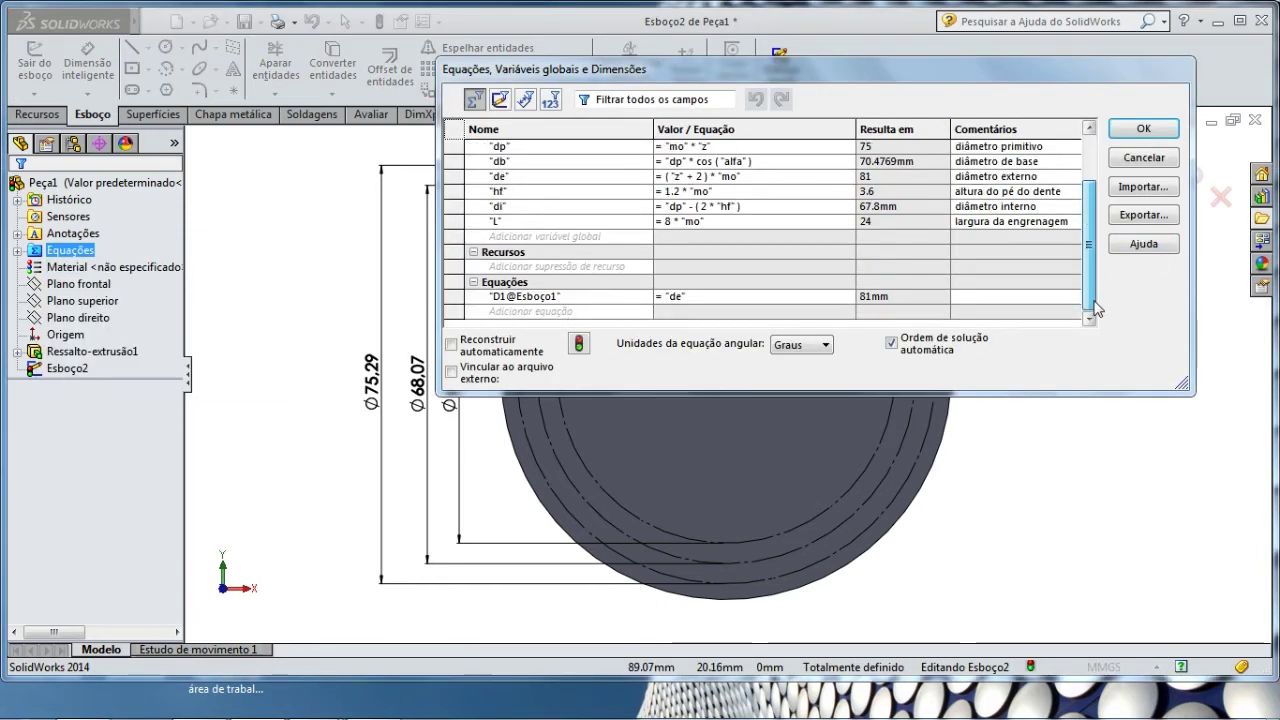
{"action": "left_click", "coordinate": [585, 312]}
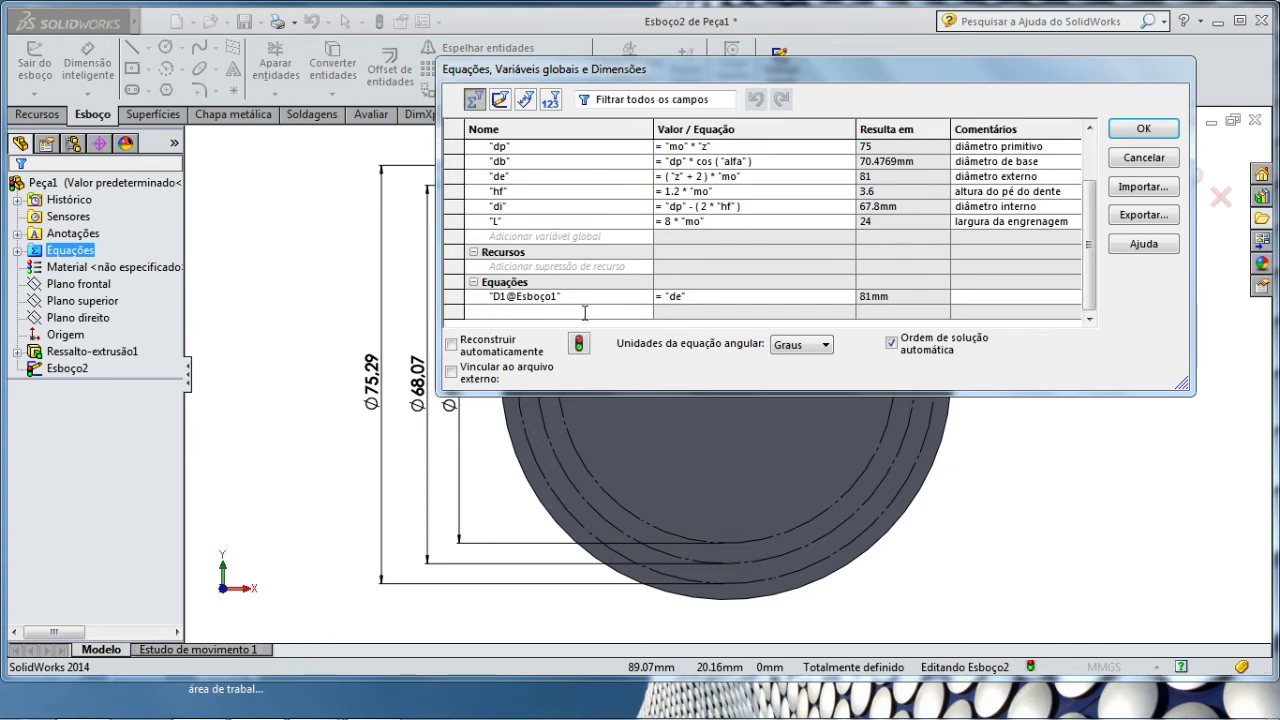
{"action": "left_click", "coordinate": [462, 458]}
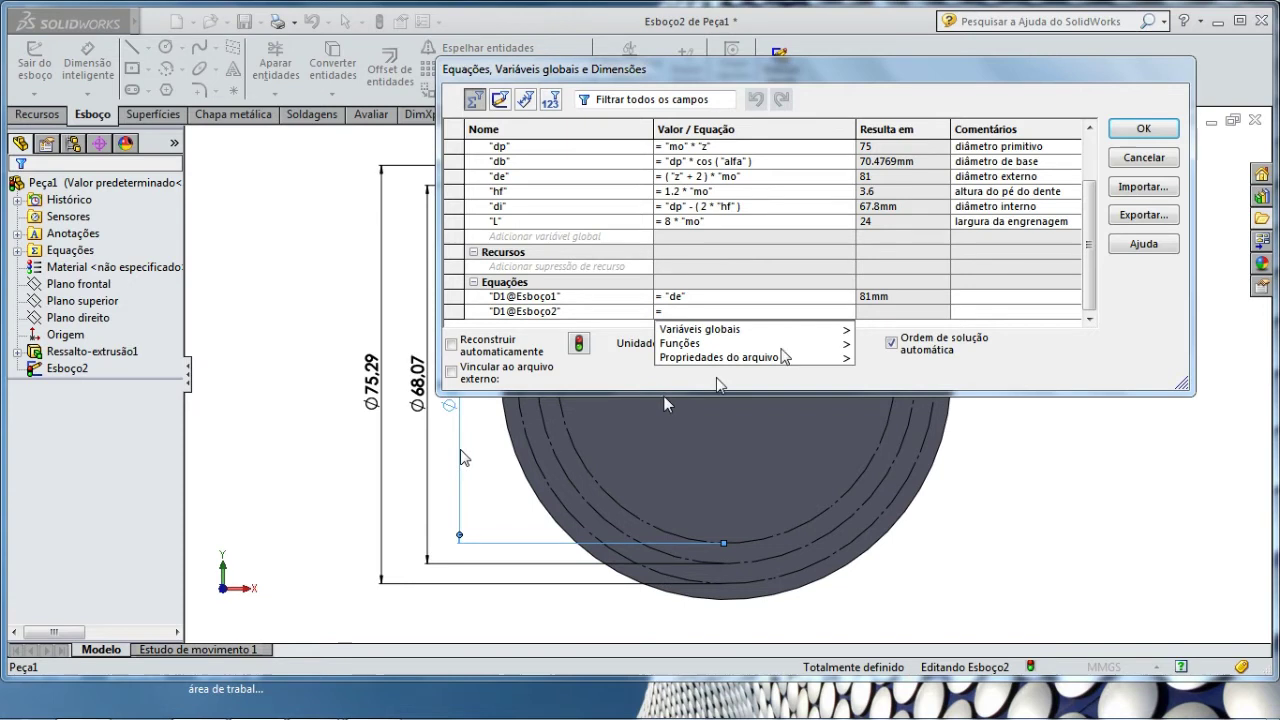
{"action": "mouse_move", "coordinate": [750, 329]}
{"action": "left_click", "coordinate": [893, 451]}
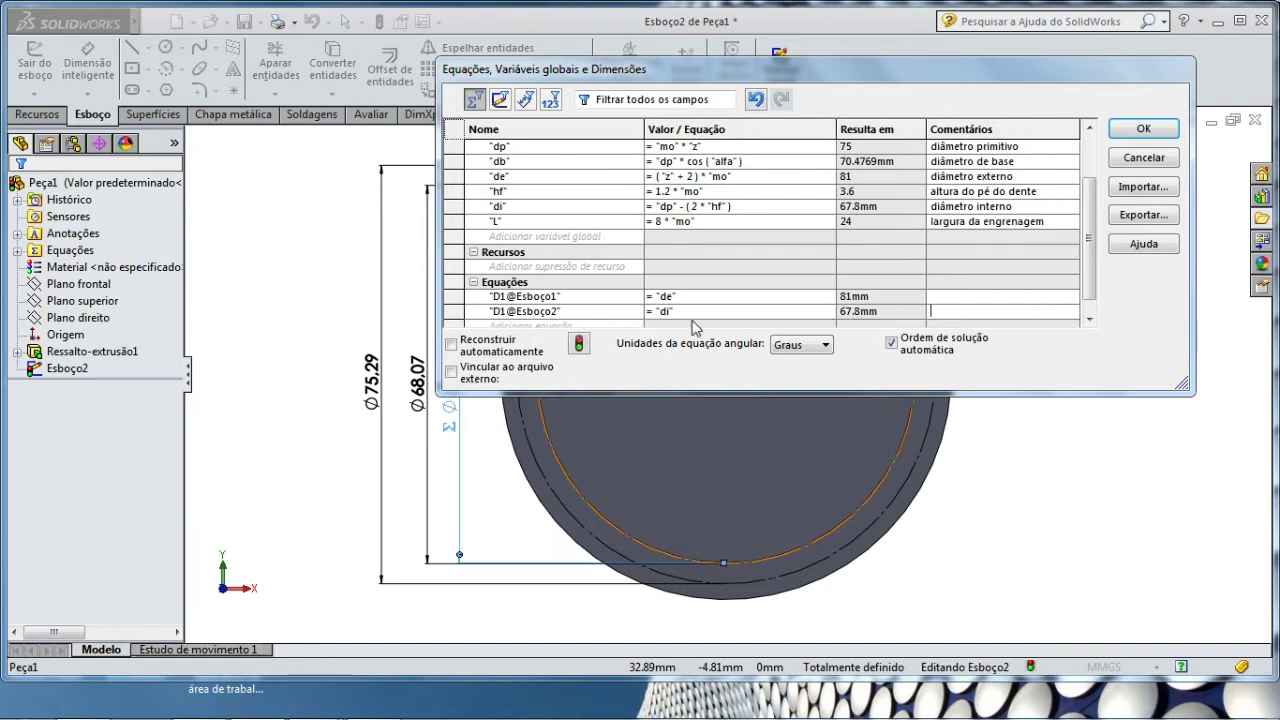
{"action": "left_click", "coordinate": [1090, 319]}
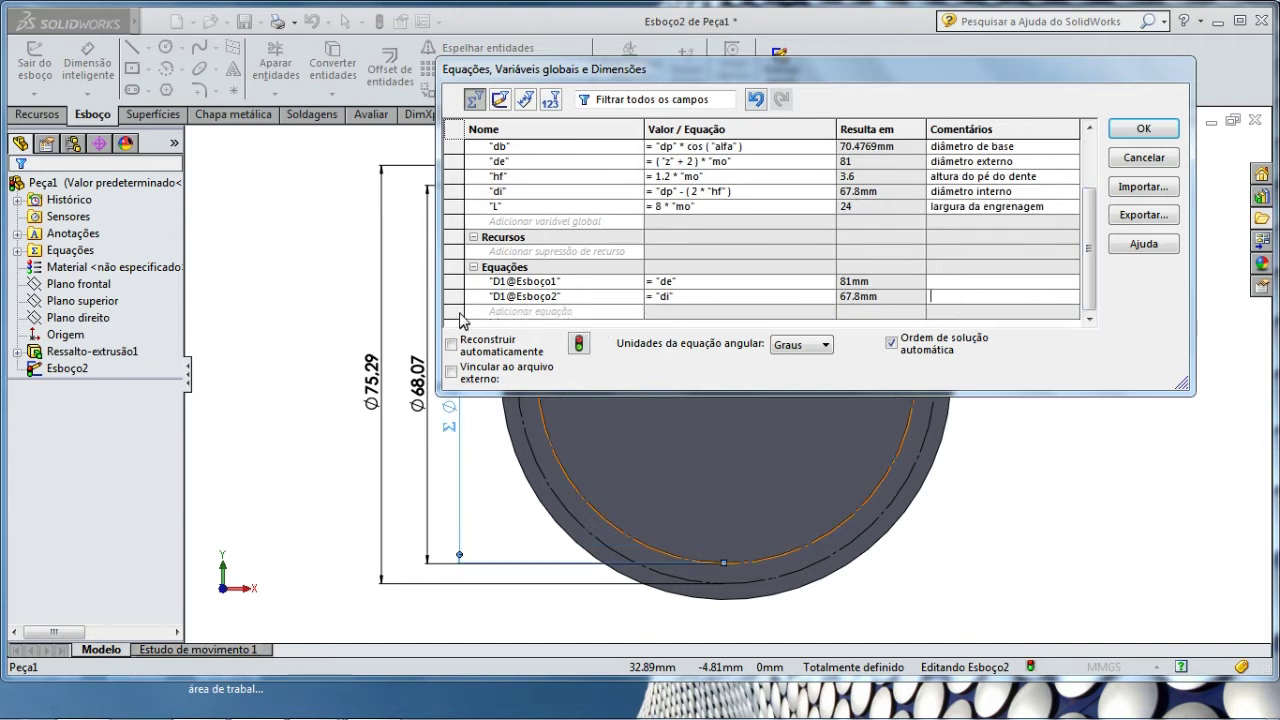
Step: Add the equation D2@Esboço2 = "db" for the middle circle
{"action": "left_click", "coordinate": [531, 313]}
{"action": "left_click", "coordinate": [432, 428]}
{"action": "mouse_move", "coordinate": [735, 329]}
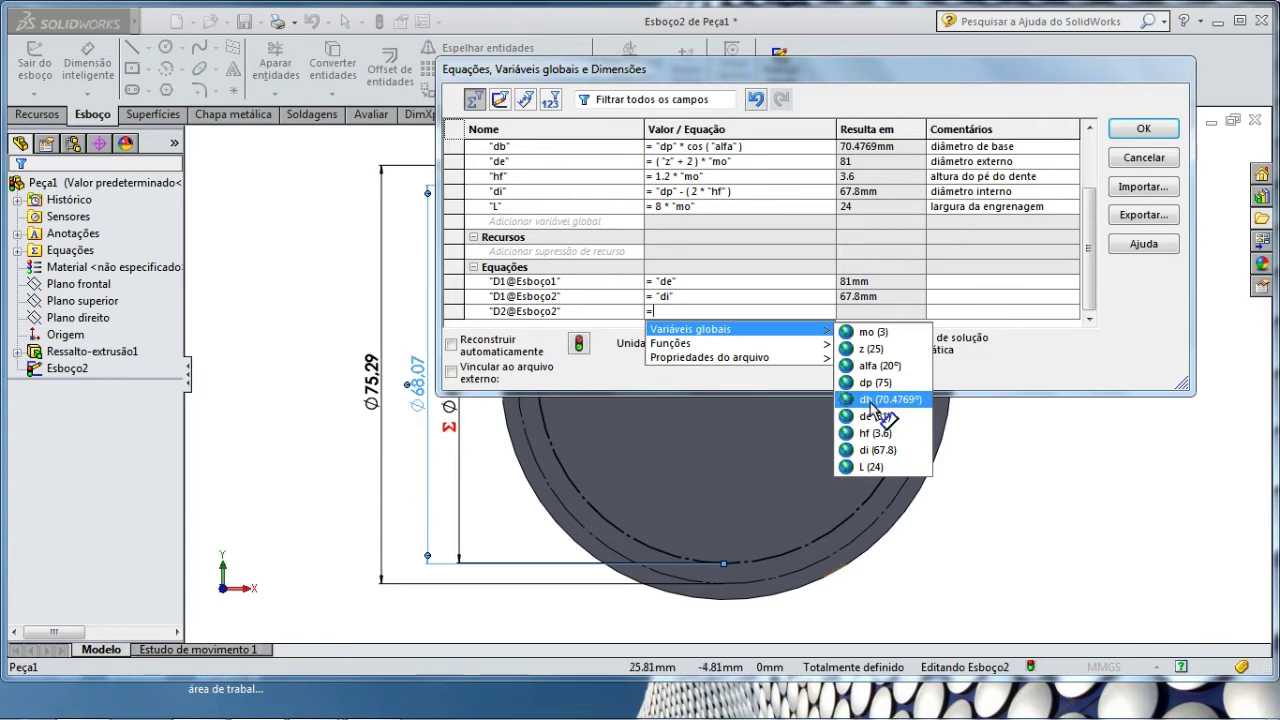
{"action": "left_click", "coordinate": [505, 415]}
{"action": "type", "text": "\"db\""}
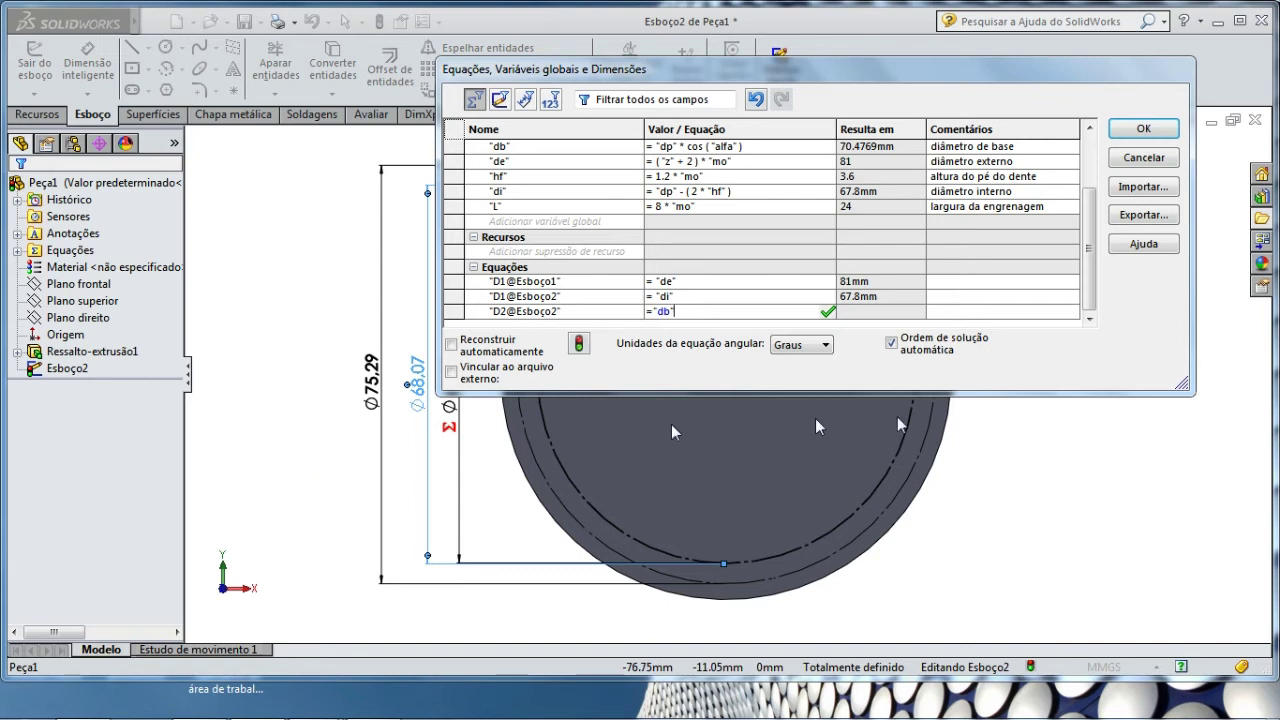
{"action": "left_click", "coordinate": [827, 311]}
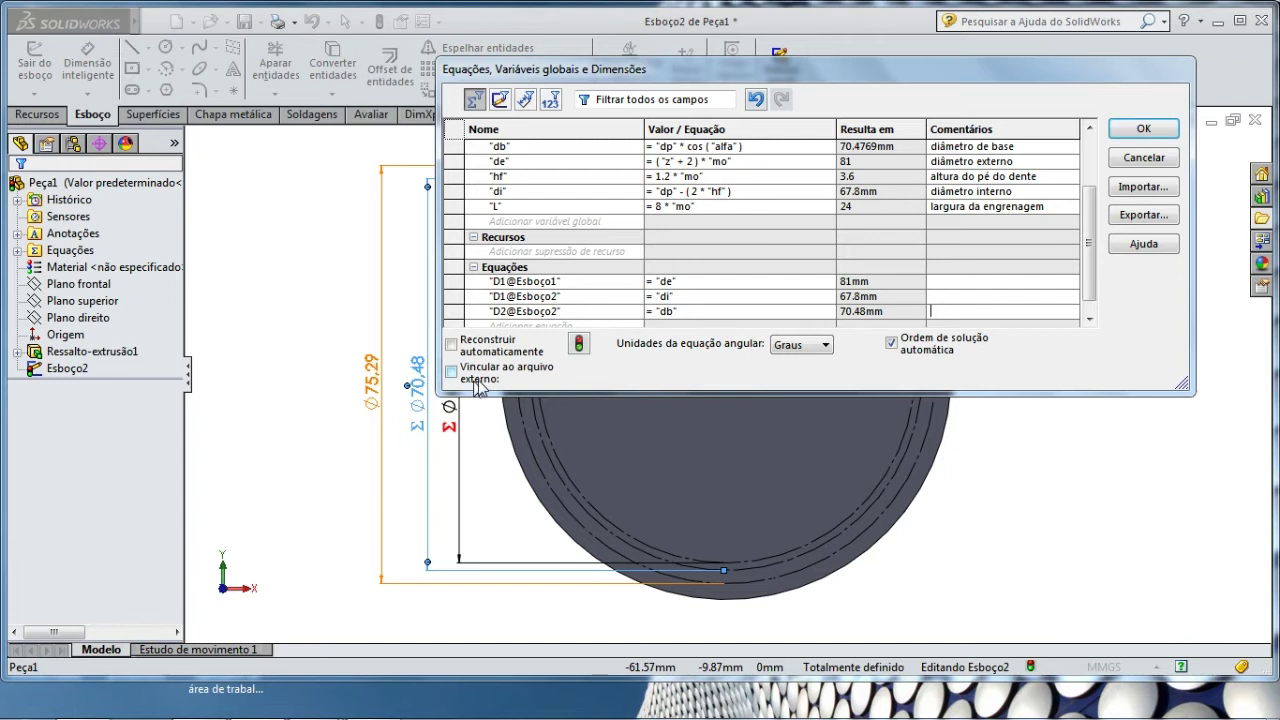
{"action": "left_click", "coordinate": [296, 413]}
Step: Add D3@Esboço2 = "dp" for the Ø75.29 circle and apply the equations
{"action": "left_click", "coordinate": [374, 397]}
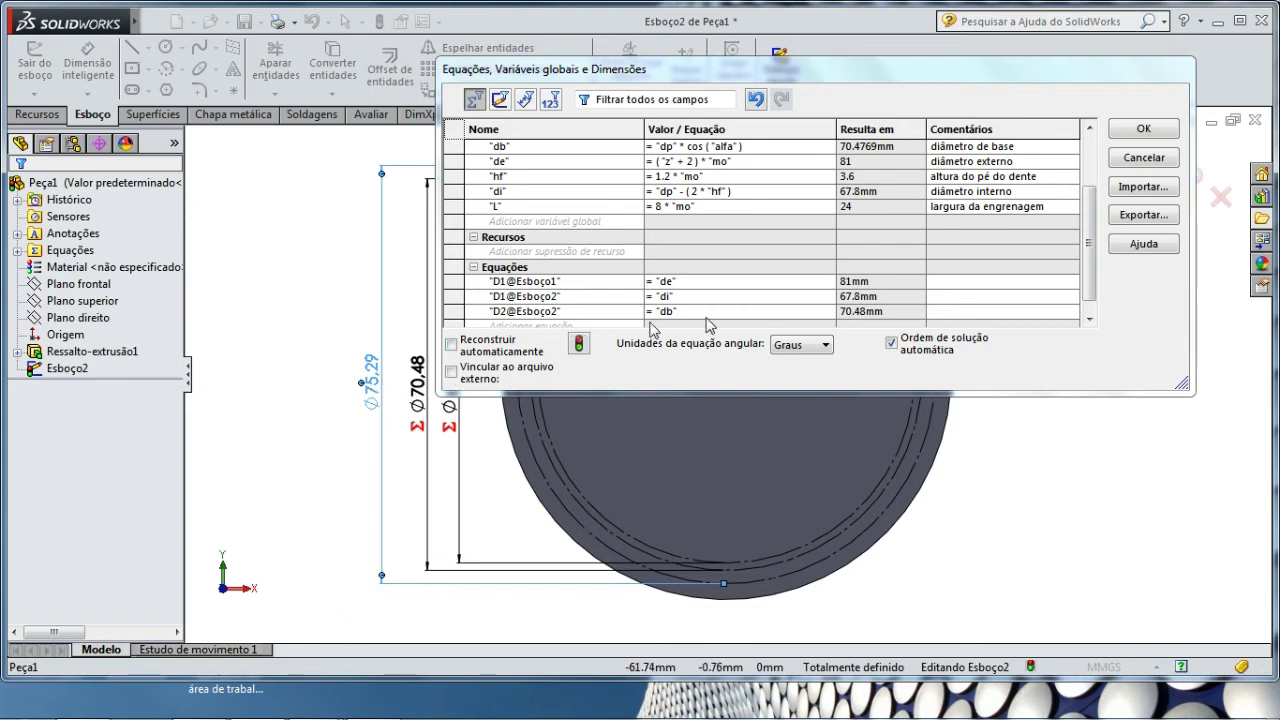
{"action": "scroll", "coordinate": [880, 318], "scroll_direction": "down", "scroll_amount": 1}
{"action": "left_click", "coordinate": [541, 312]}
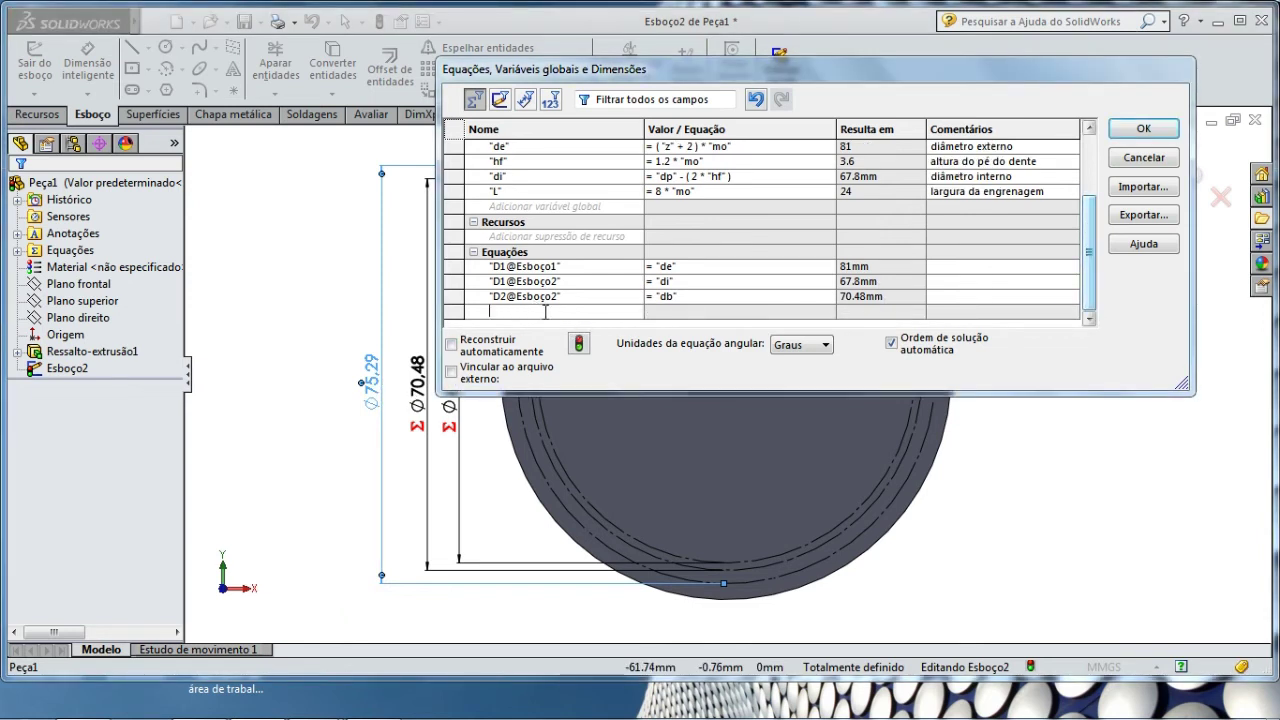
{"action": "left_click", "coordinate": [293, 420]}
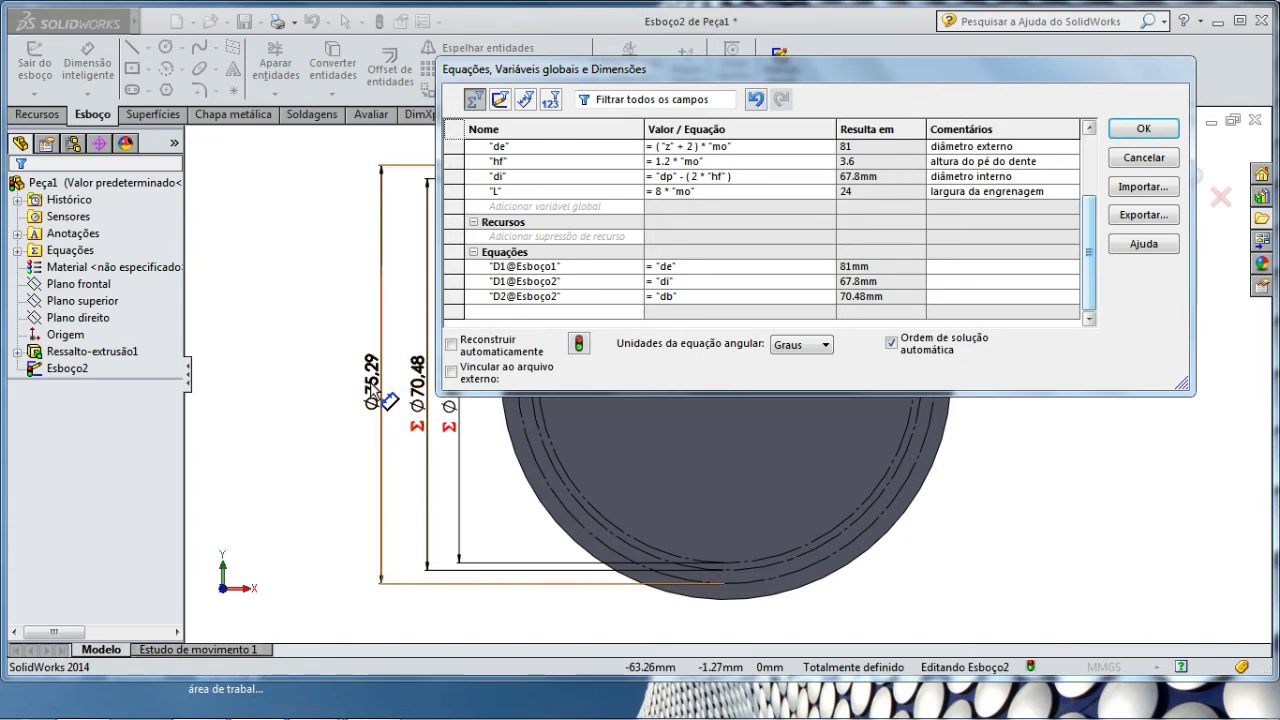
{"action": "left_click", "coordinate": [371, 388]}
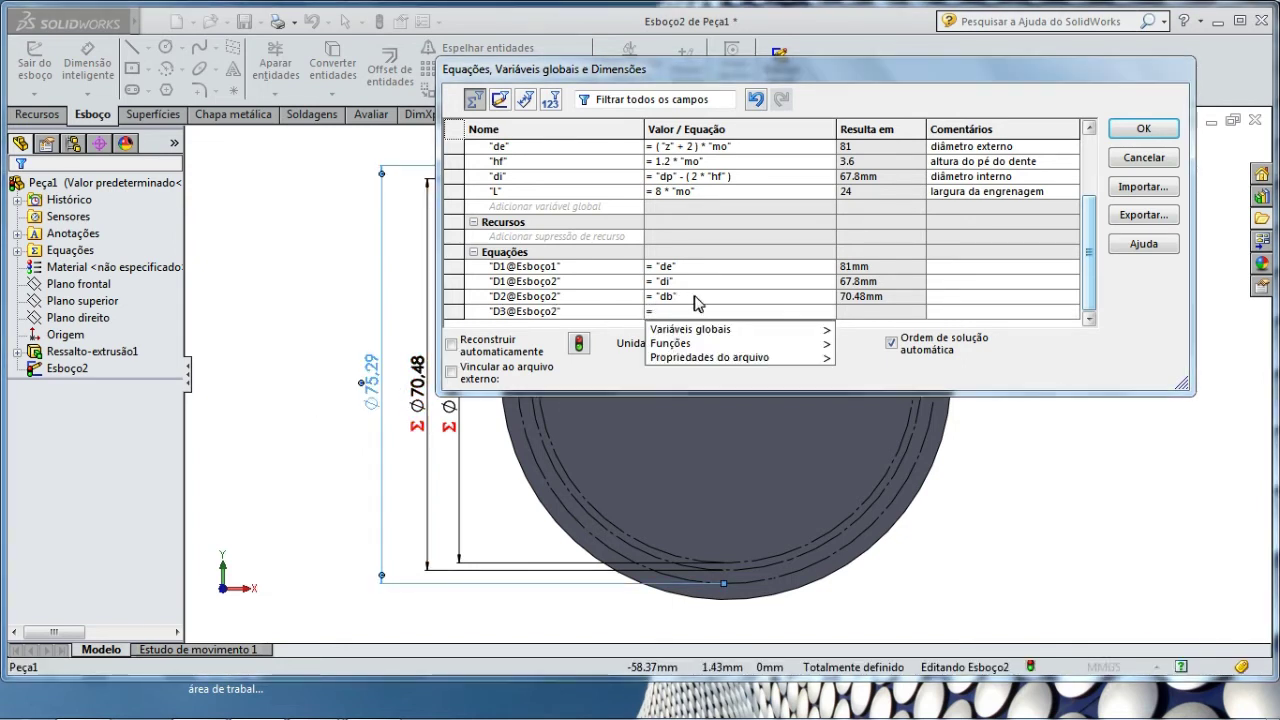
{"action": "mouse_move", "coordinate": [690, 329]}
{"action": "left_click", "coordinate": [878, 383]}
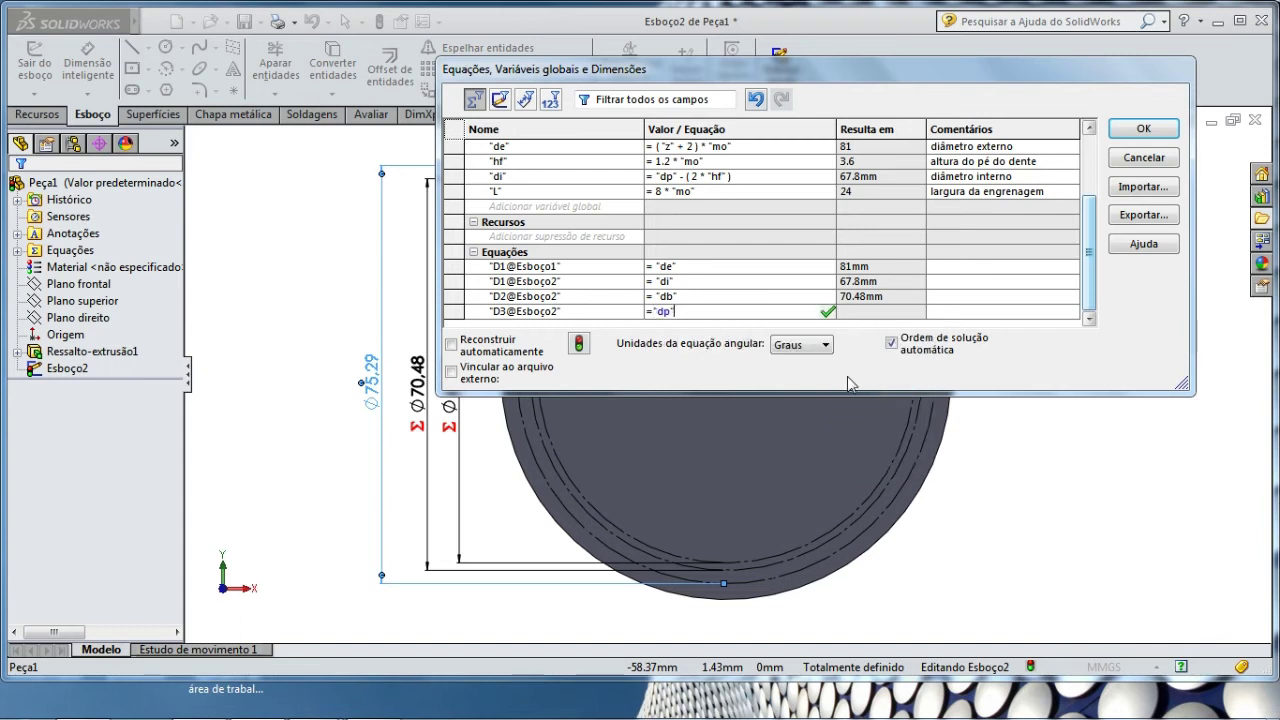
{"action": "left_click", "coordinate": [828, 314]}
{"action": "left_click", "coordinate": [1140, 127]}
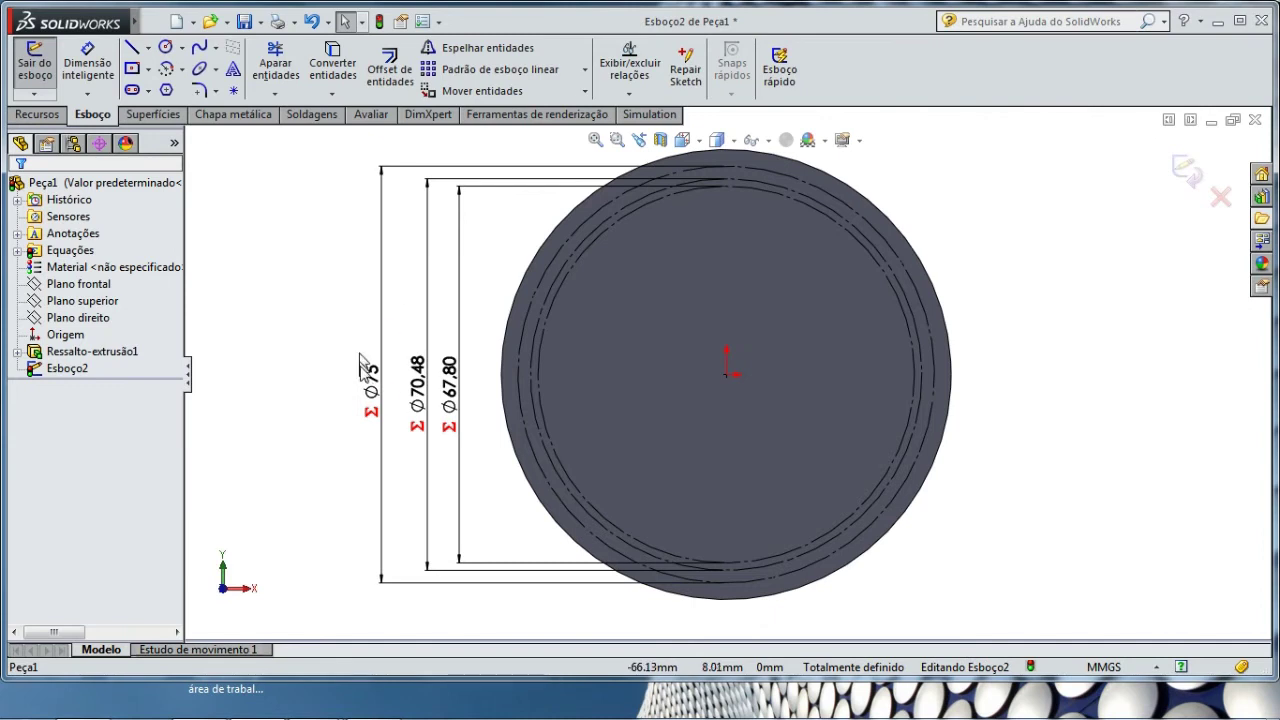
{"action": "left_click_drag", "start_coordinate": [379, 383], "coordinate": [394, 382]}
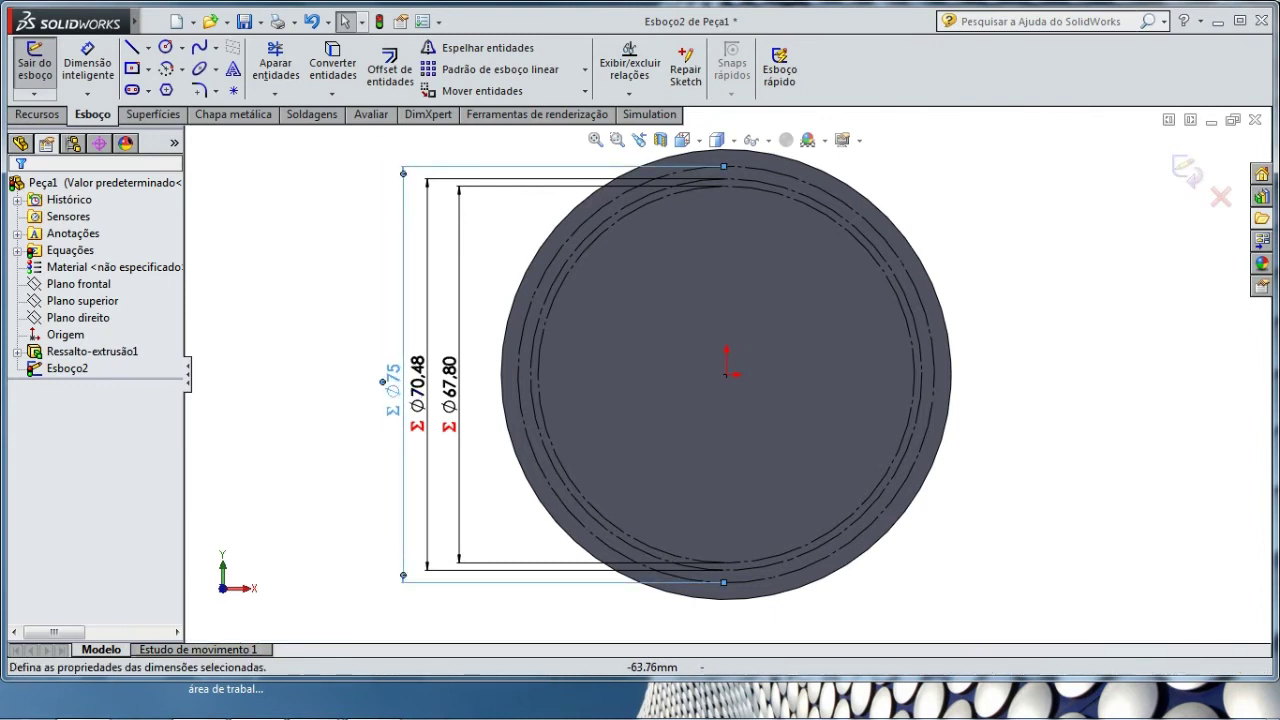
{"action": "left_click", "coordinate": [388, 375]}
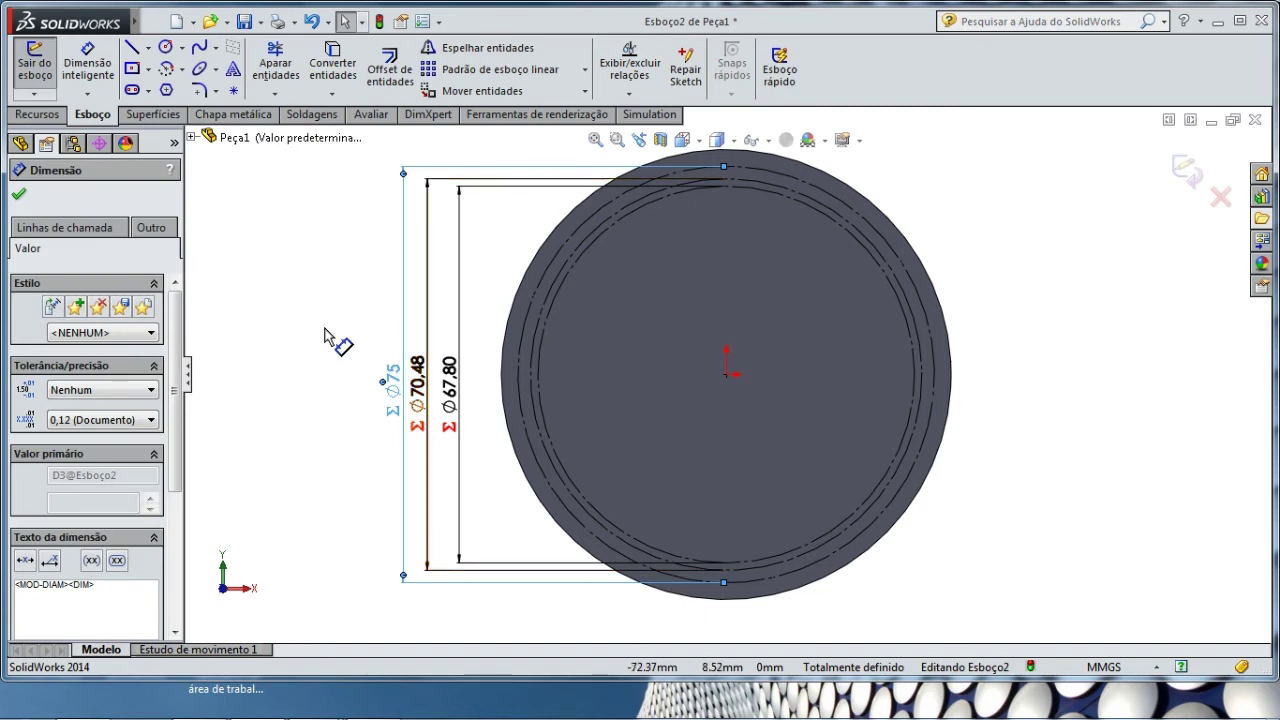
{"action": "left_click", "coordinate": [323, 334]}
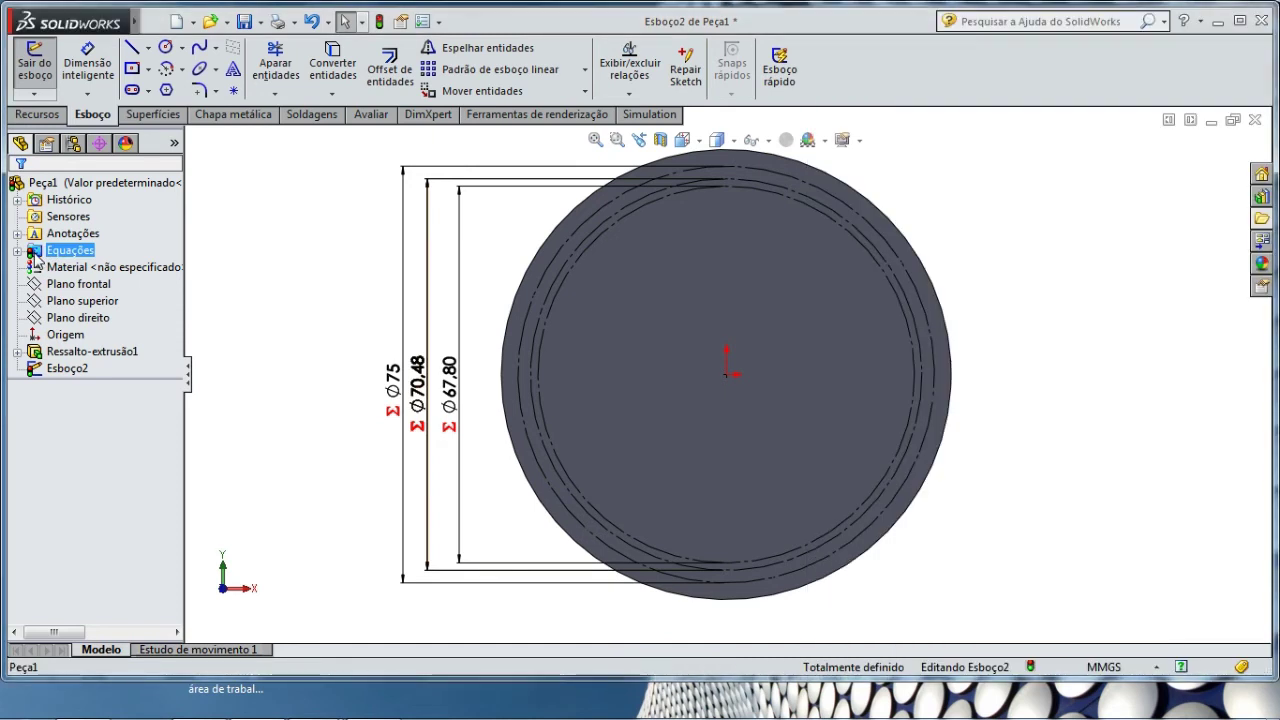
{"action": "right_click", "coordinate": [34, 258]}
{"action": "left_click", "coordinate": [97, 268]}
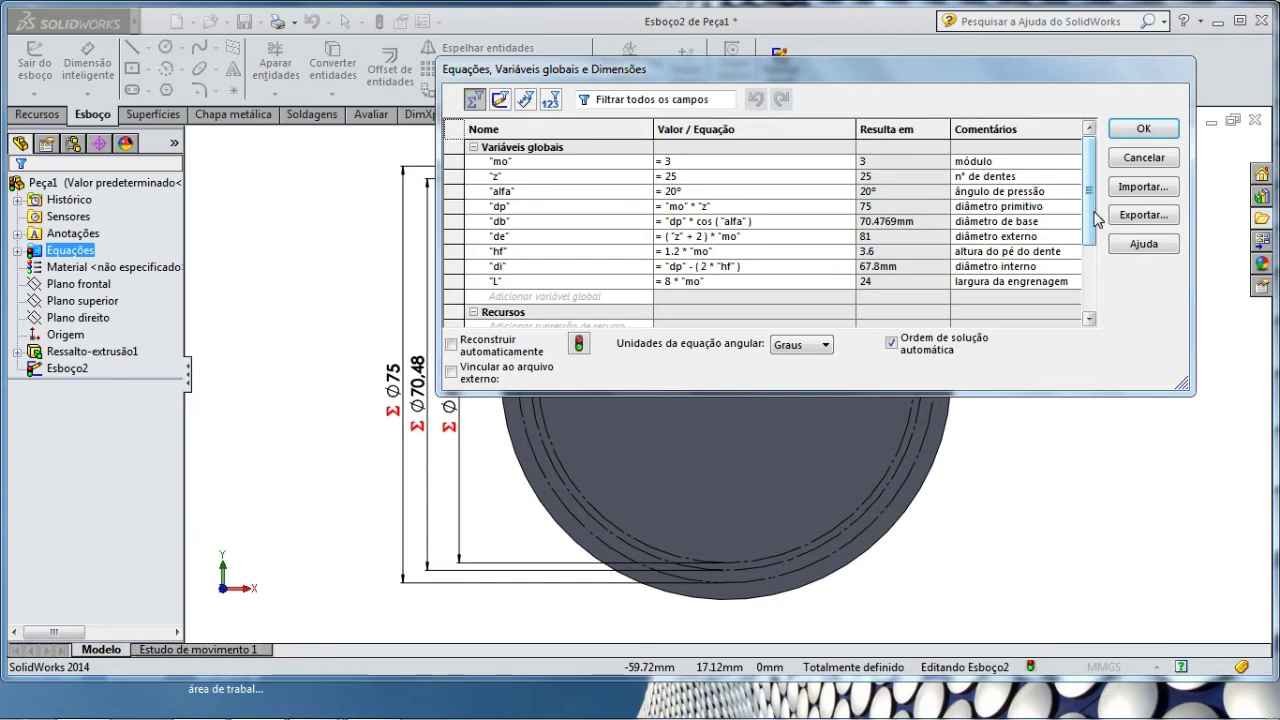
{"action": "scroll", "coordinate": [1096, 222], "scroll_direction": "down", "scroll_amount": 3}
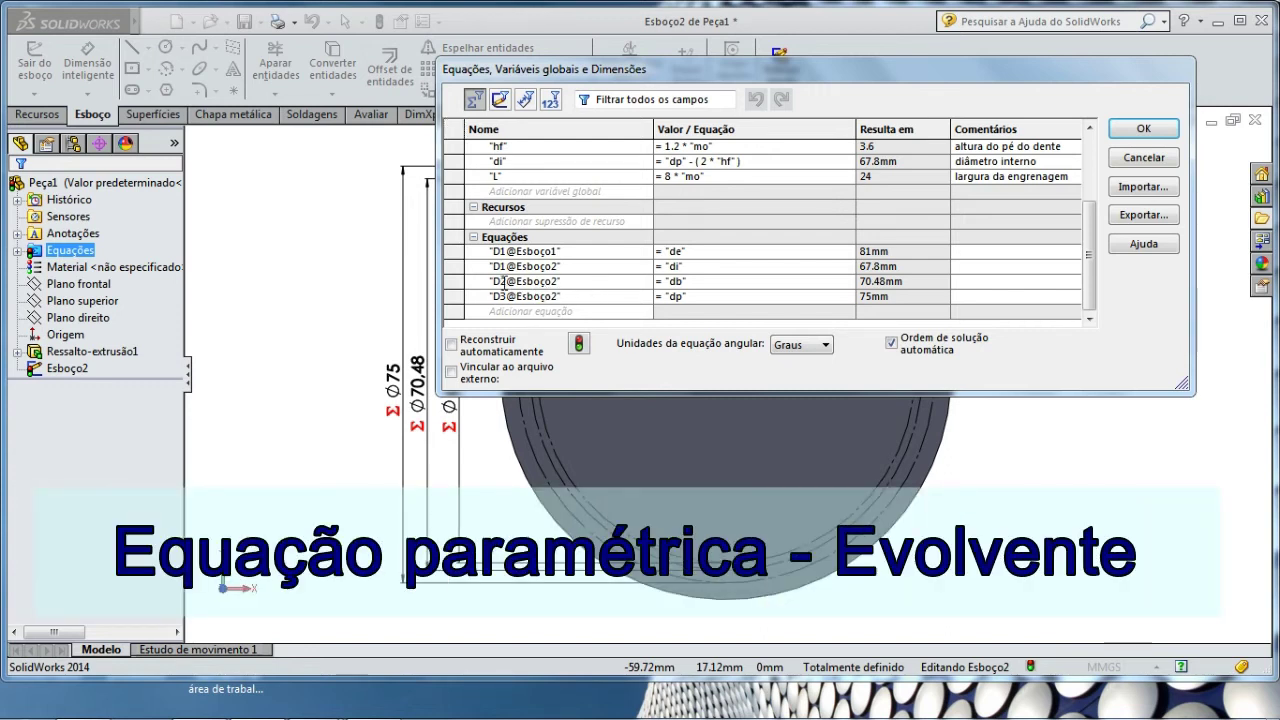
{"action": "double_click", "coordinate": [571, 284]}
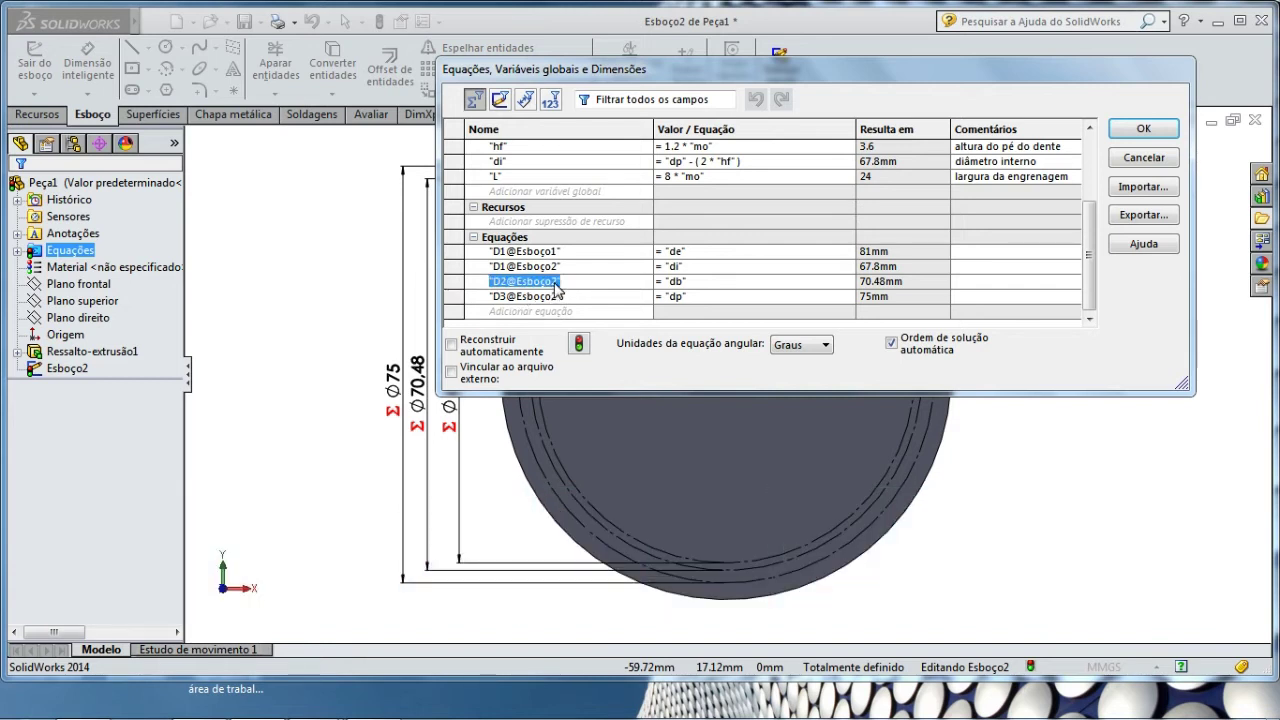
{"action": "left_click", "coordinate": [300, 320]}
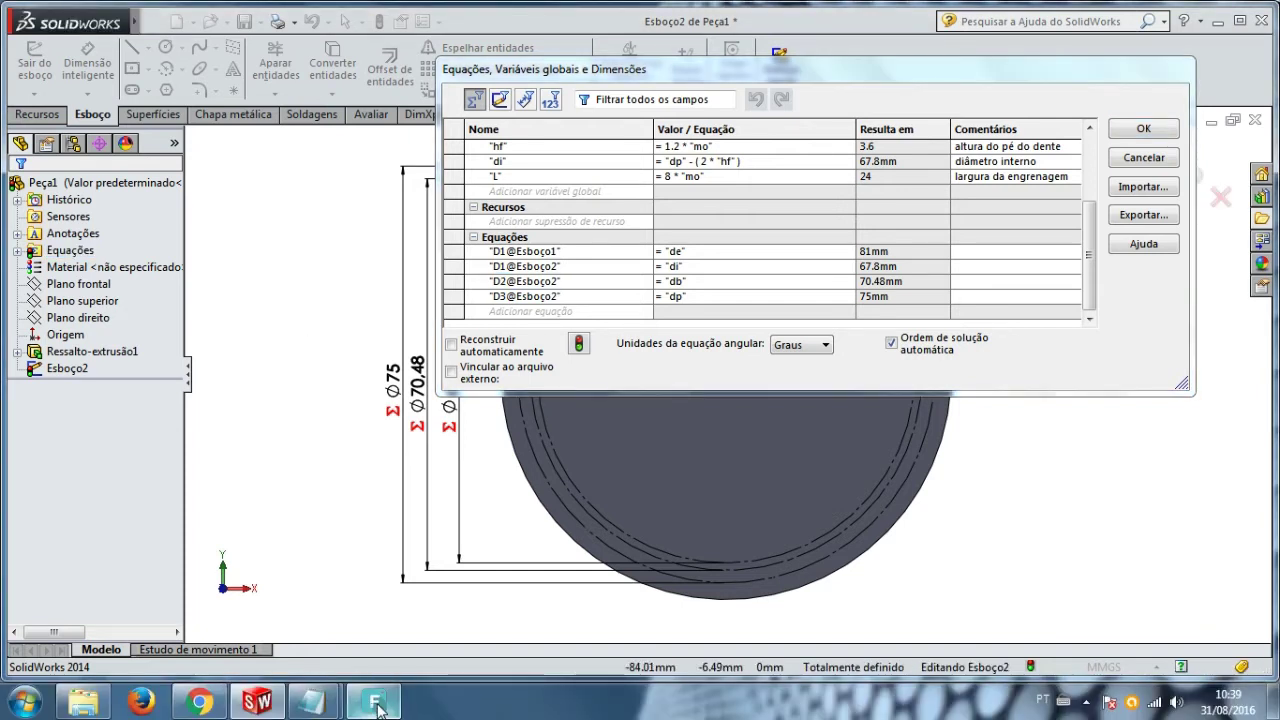
{"action": "left_click", "coordinate": [314, 708]}
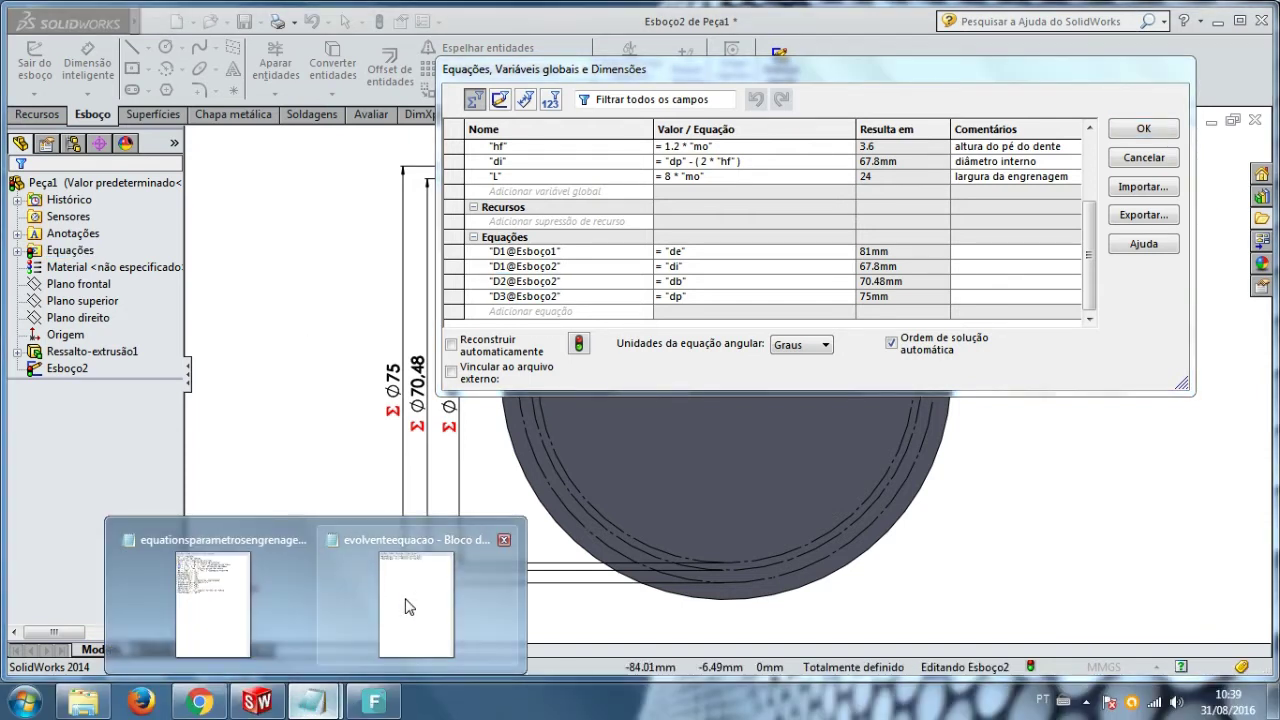
{"action": "left_click", "coordinate": [400, 605]}
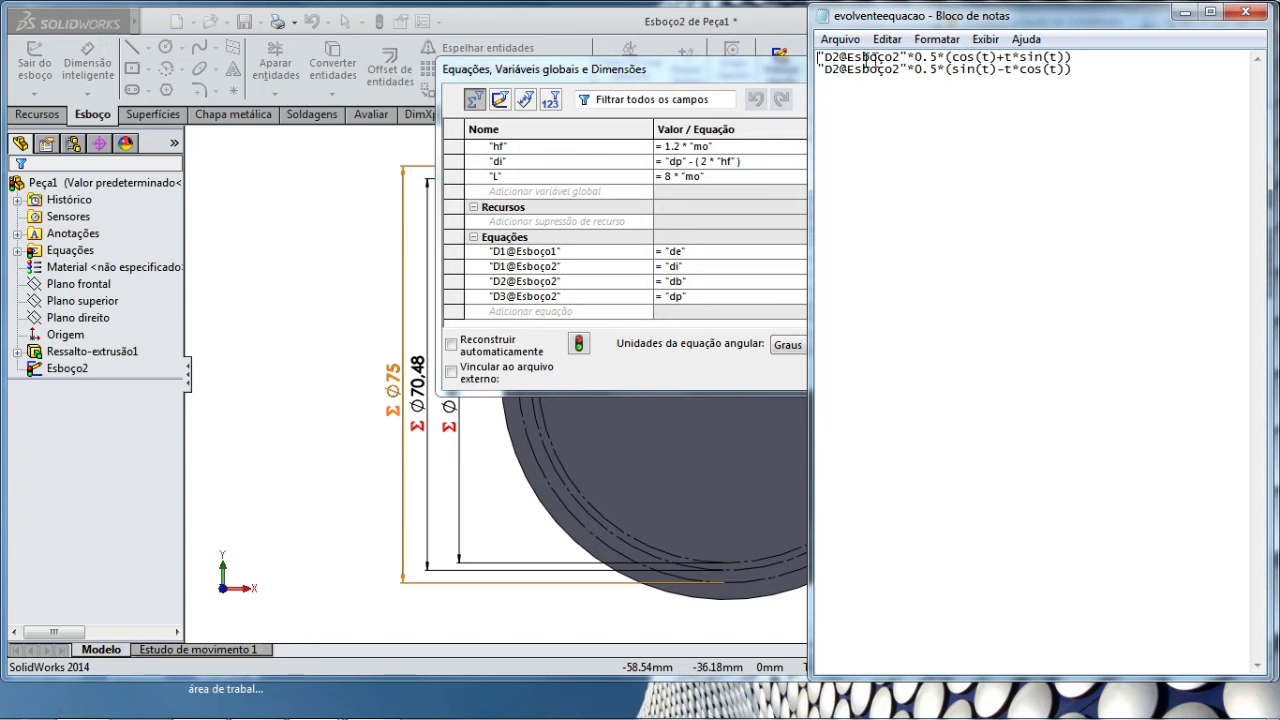
{"action": "left_click_drag", "start_coordinate": [821, 58], "coordinate": [886, 58]}
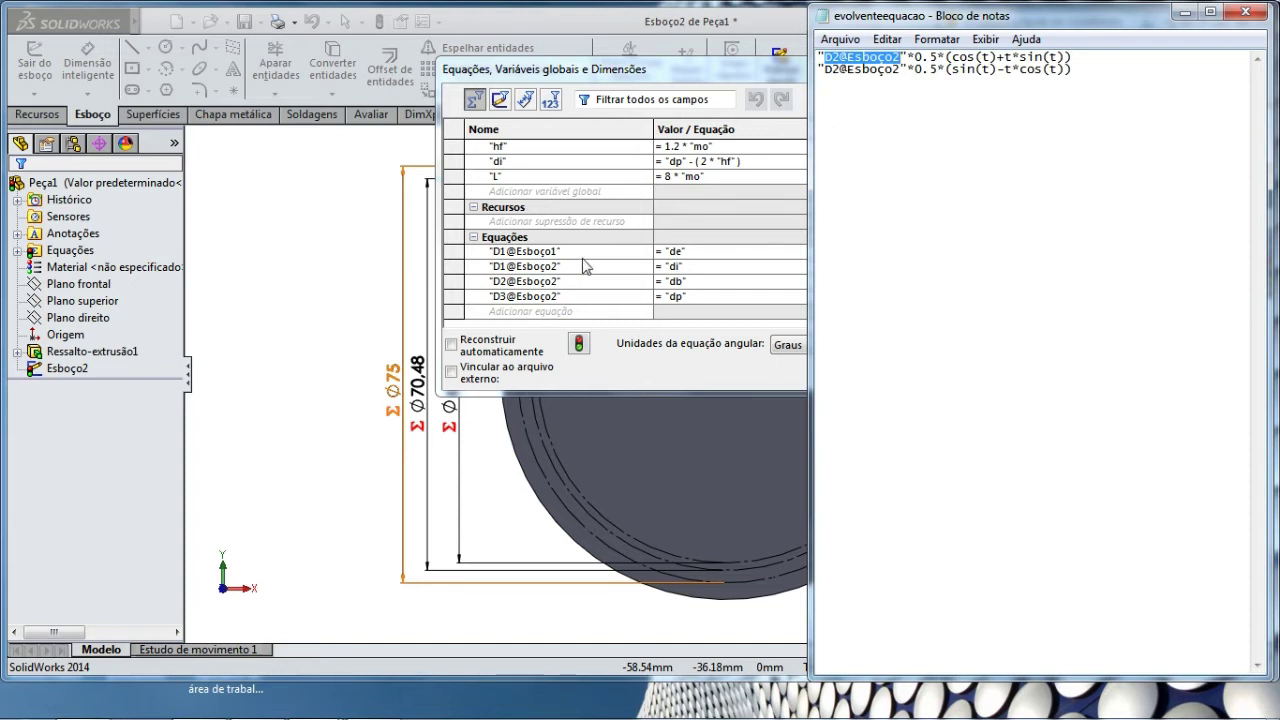
{"action": "left_click", "coordinate": [700, 287]}
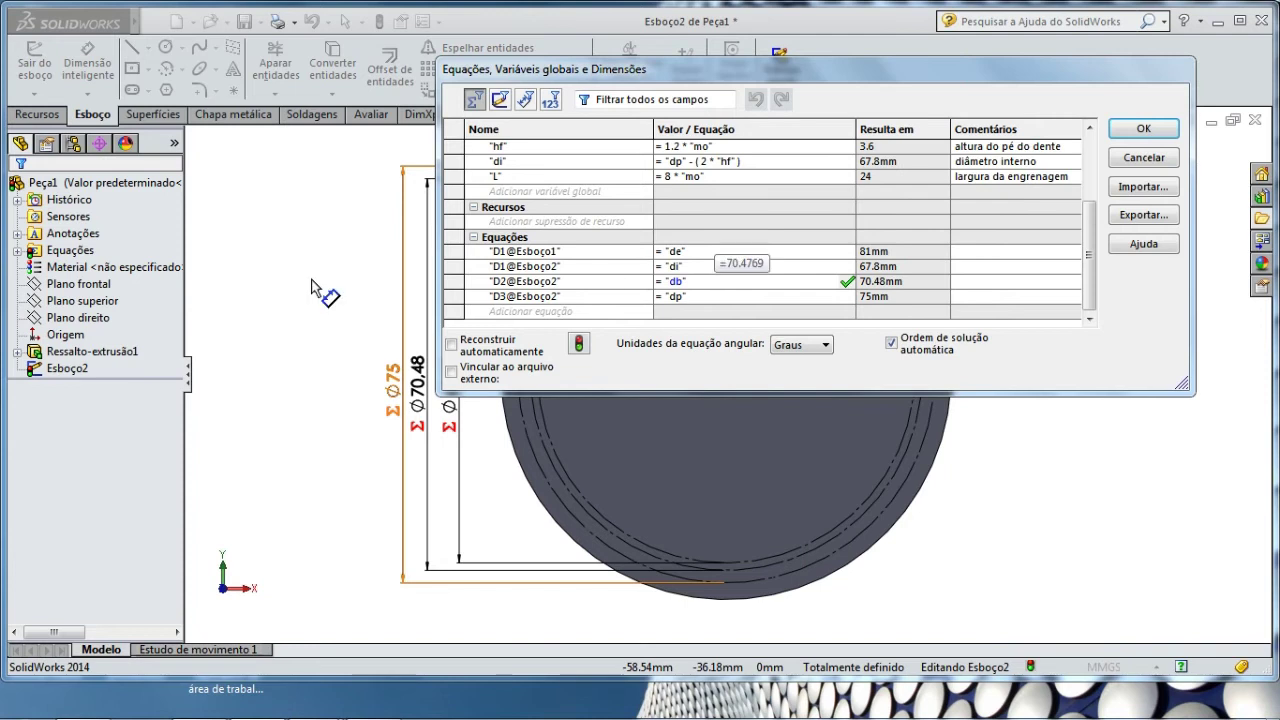
{"action": "left_click", "coordinate": [848, 283]}
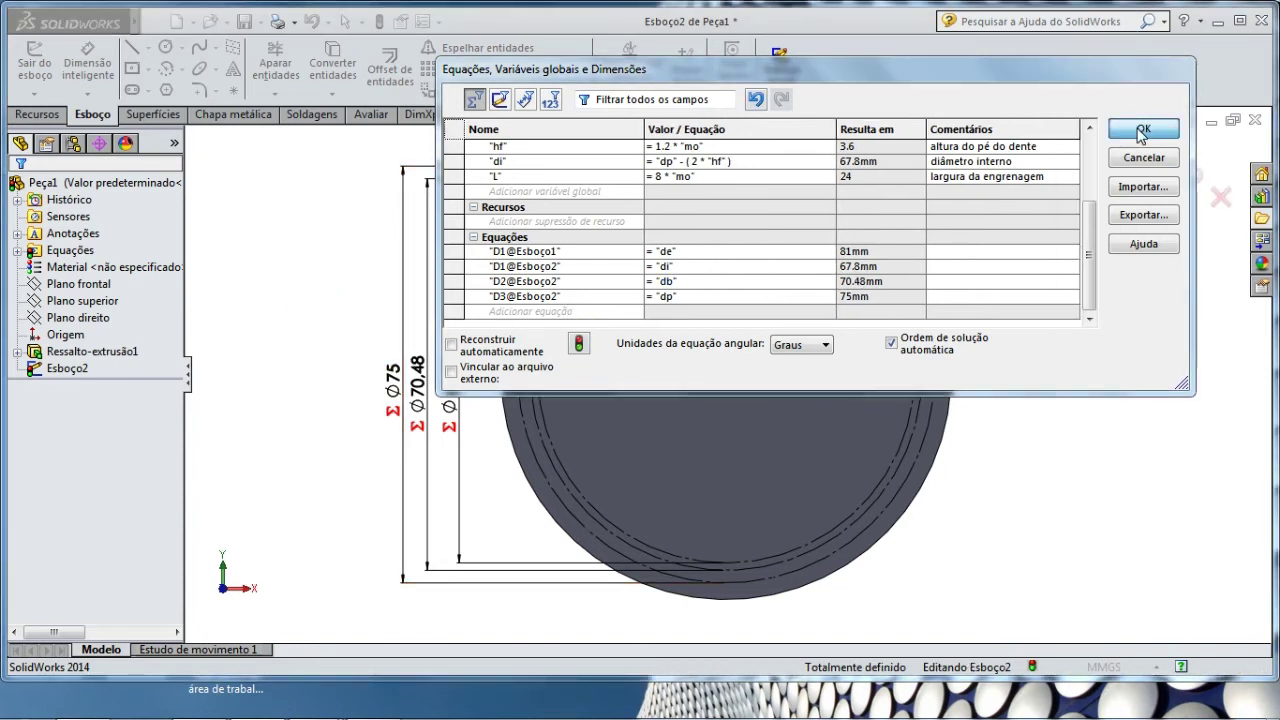
{"action": "left_click", "coordinate": [1142, 131]}
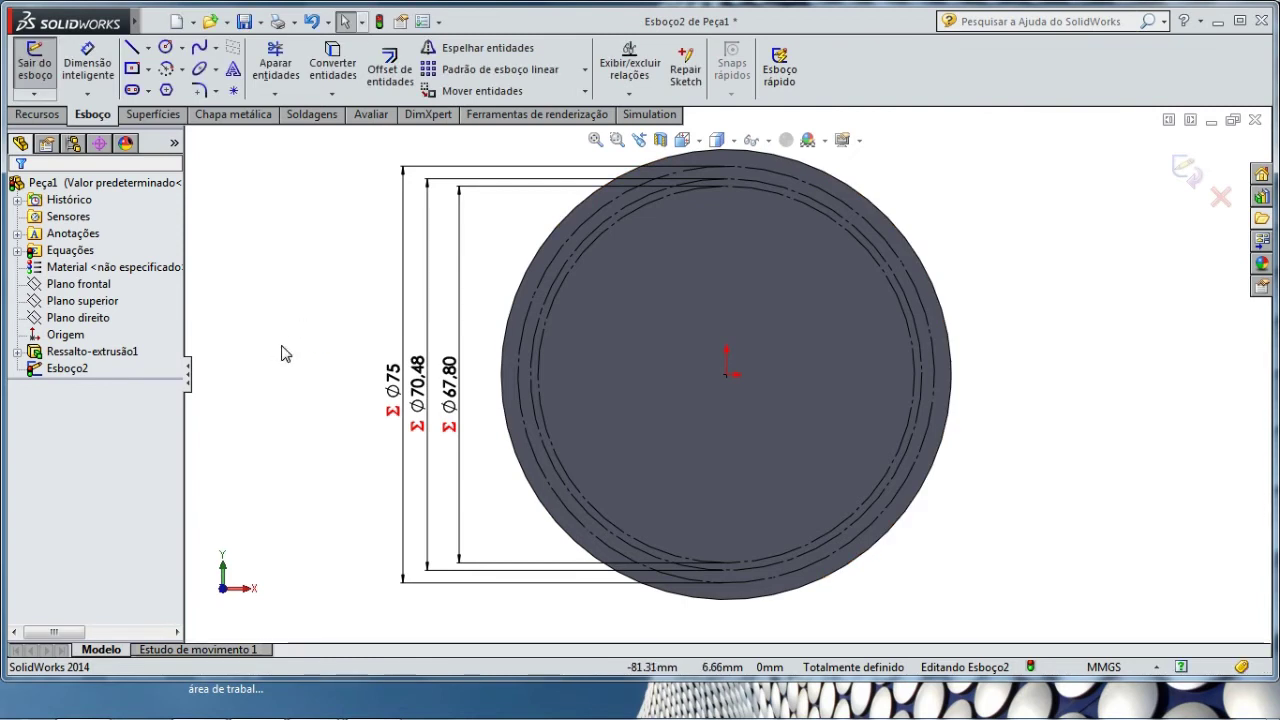
Step: Launch Curva acionada por equação from Ferramentas > Entidades de esboço
{"action": "left_click", "coordinate": [150, 55]}
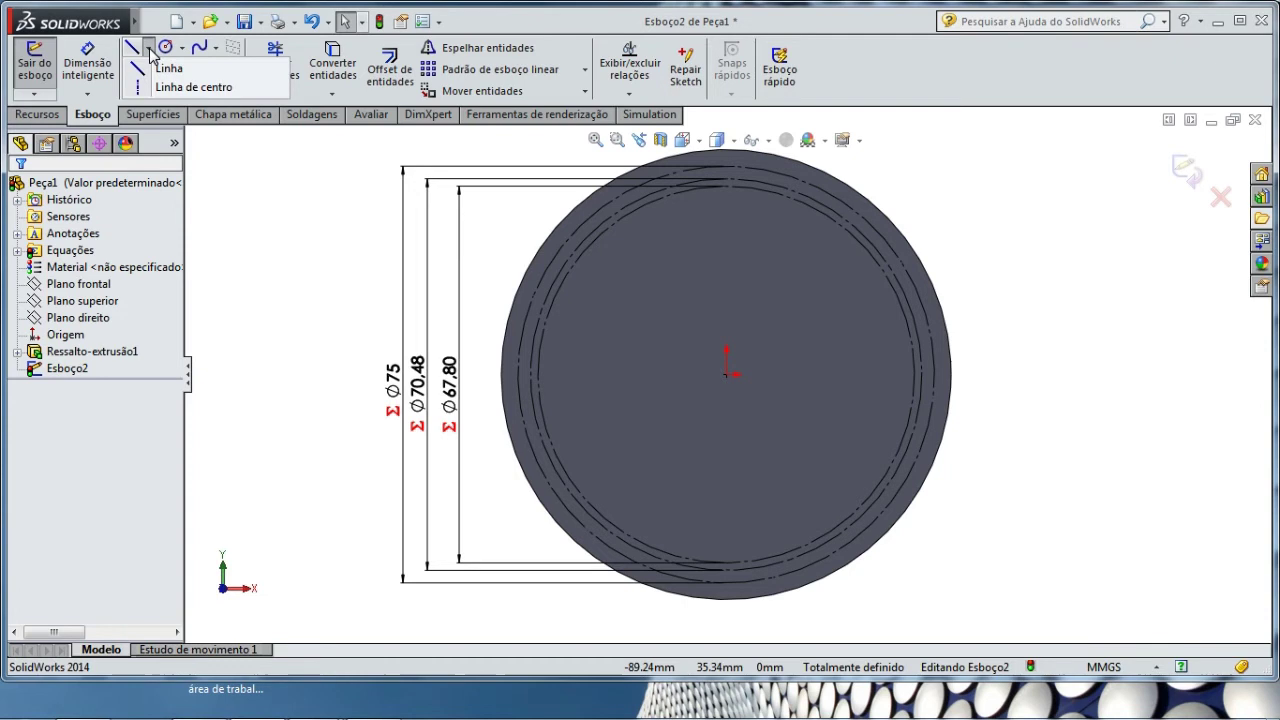
{"action": "left_click", "coordinate": [149, 54]}
{"action": "left_click", "coordinate": [150, 54]}
{"action": "mouse_move", "coordinate": [135, 22]}
{"action": "left_click", "coordinate": [359, 22]}
{"action": "mouse_move", "coordinate": [406, 194]}
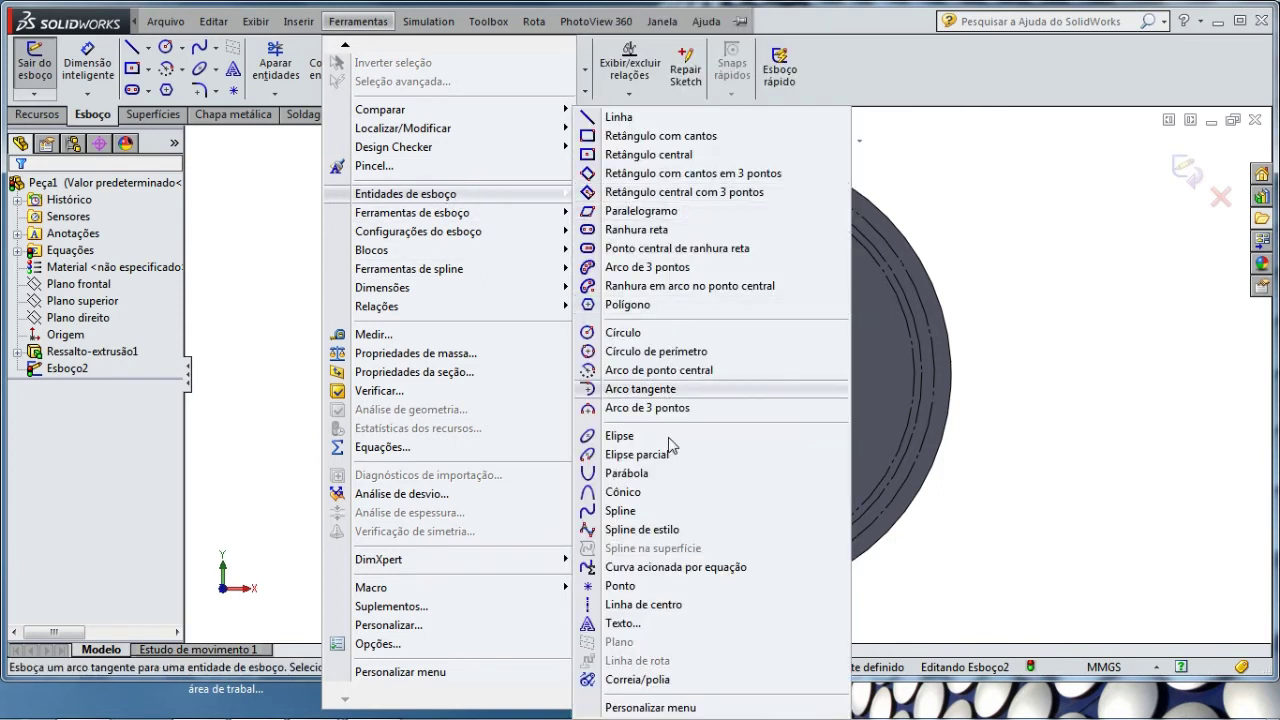
{"action": "left_click", "coordinate": [669, 567]}
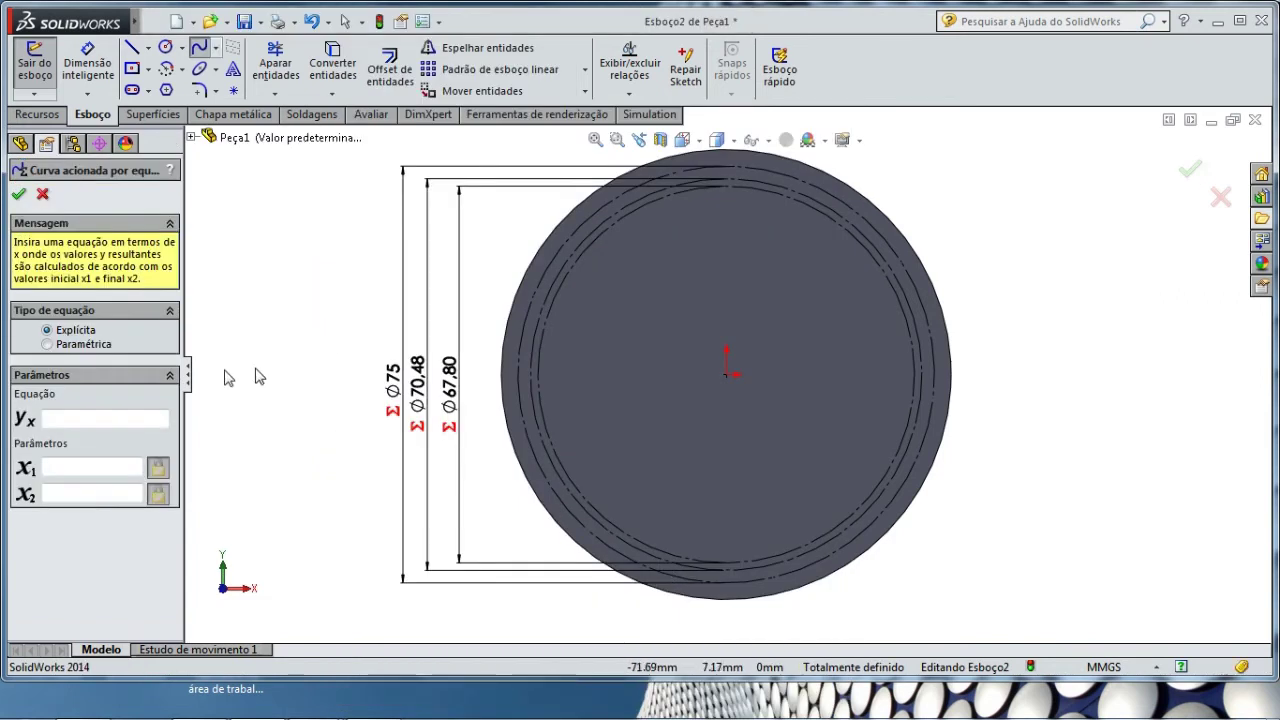
Step: Switch the curve to parametric and paste the involute x(t) equation from the evolventeequacao notes
{"action": "left_click", "coordinate": [47, 345]}
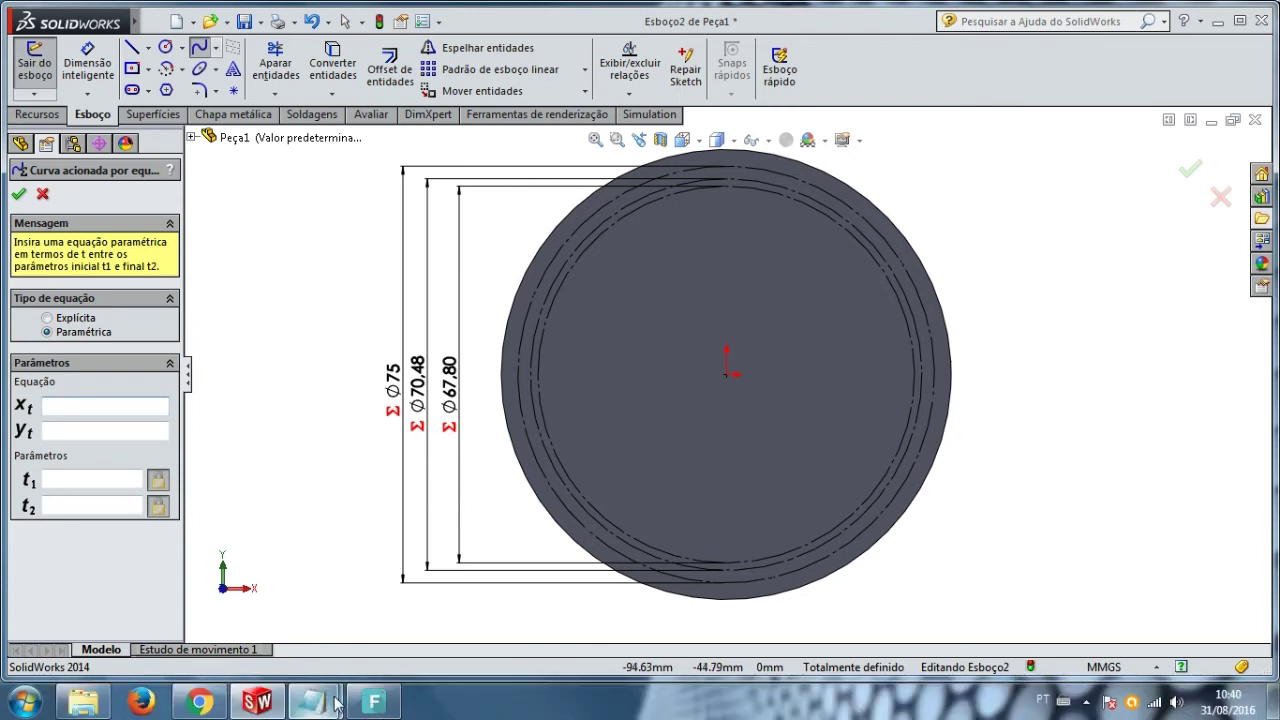
{"action": "mouse_move", "coordinate": [313, 701]}
{"action": "left_click", "coordinate": [429, 614]}
{"action": "left_click", "coordinate": [820, 57]}
{"action": "left_click_drag", "start_coordinate": [820, 57], "coordinate": [1085, 55]}
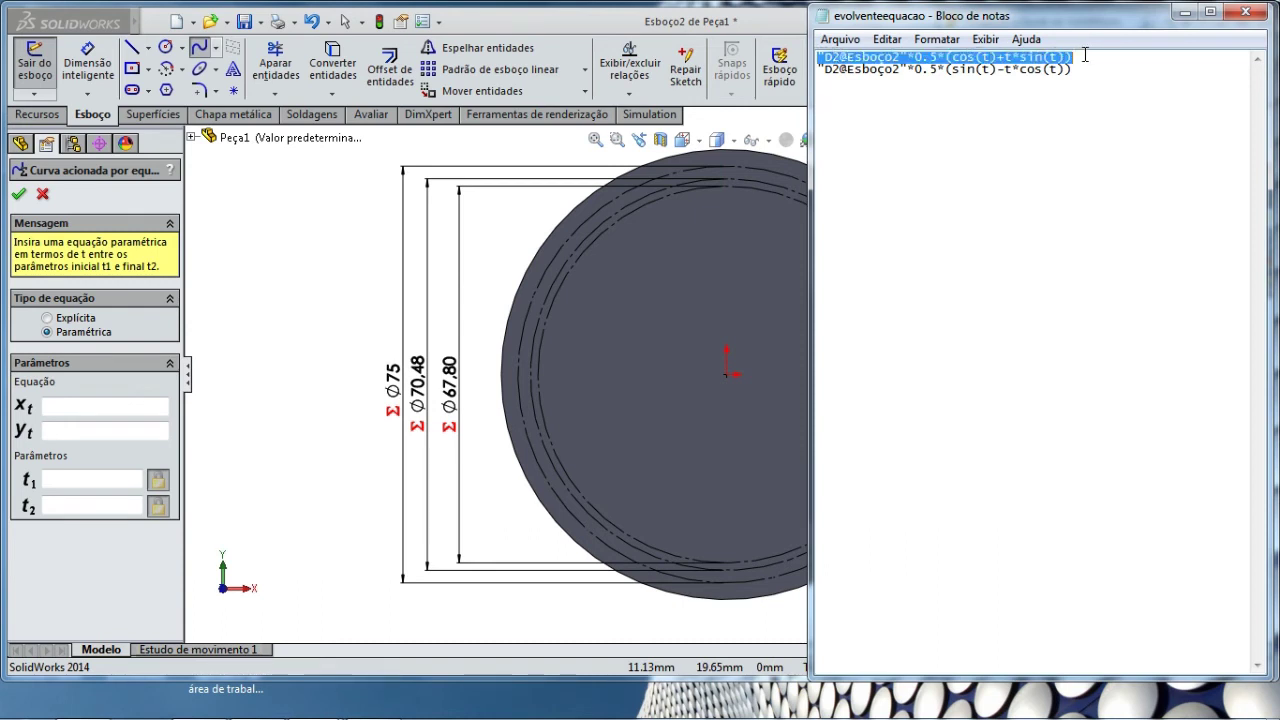
{"action": "left_click", "coordinate": [55, 405]}
{"action": "key", "text": "ctrl+v"}
Step: Paste the involute y(t) equation, set t from 0 to 1, and accept the curve
{"action": "left_click", "coordinate": [70, 432]}
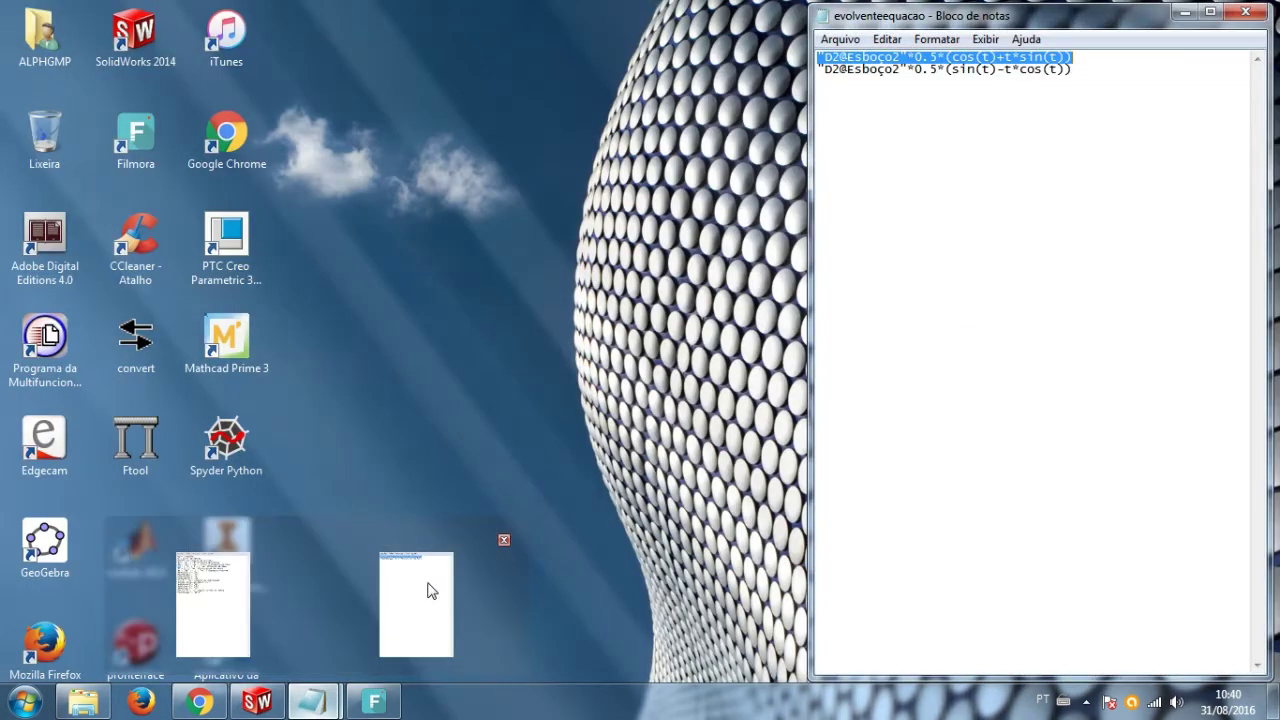
{"action": "left_click", "coordinate": [425, 598]}
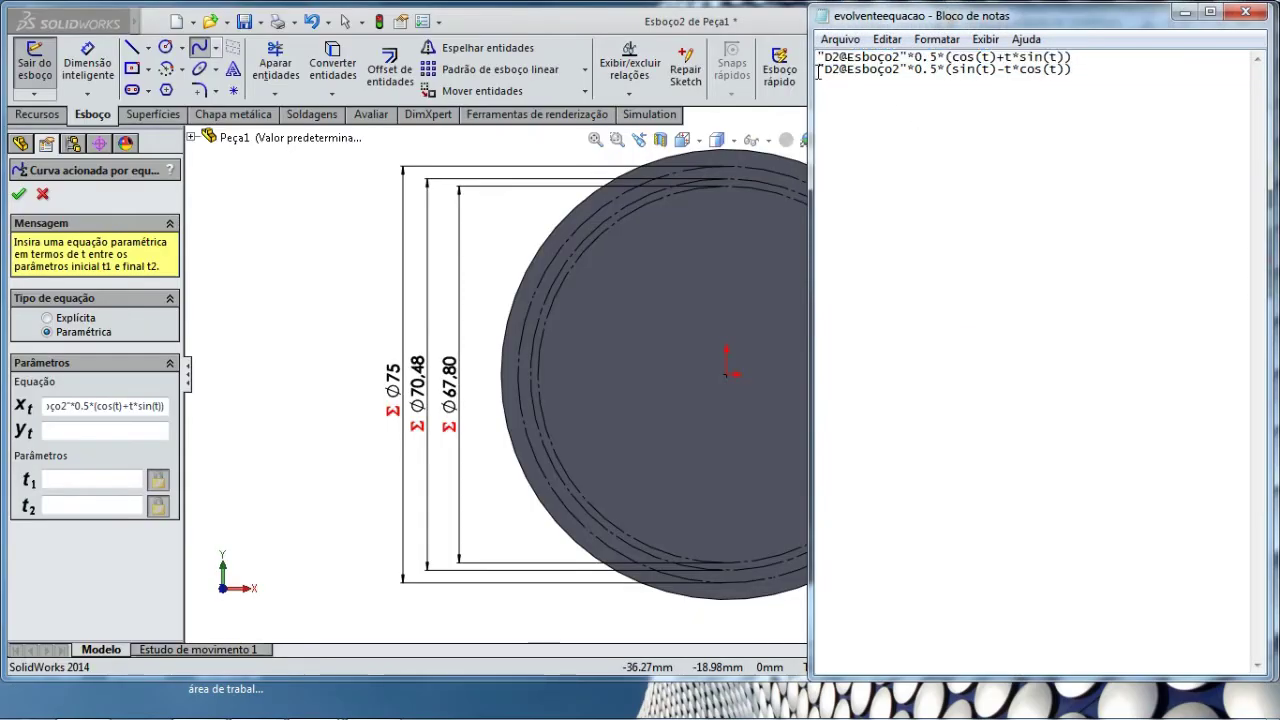
{"action": "left_click_drag", "start_coordinate": [820, 69], "coordinate": [1084, 69]}
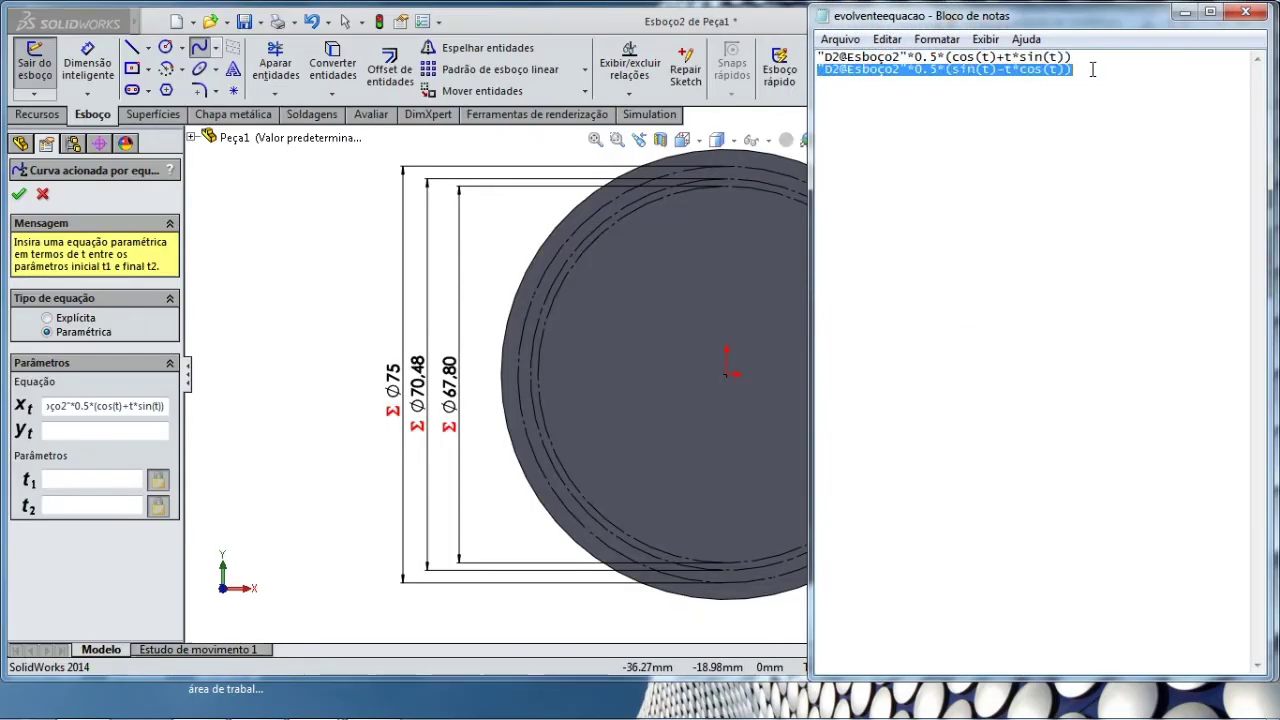
{"action": "left_click", "coordinate": [73, 430]}
{"action": "key", "text": "ctrl+v"}
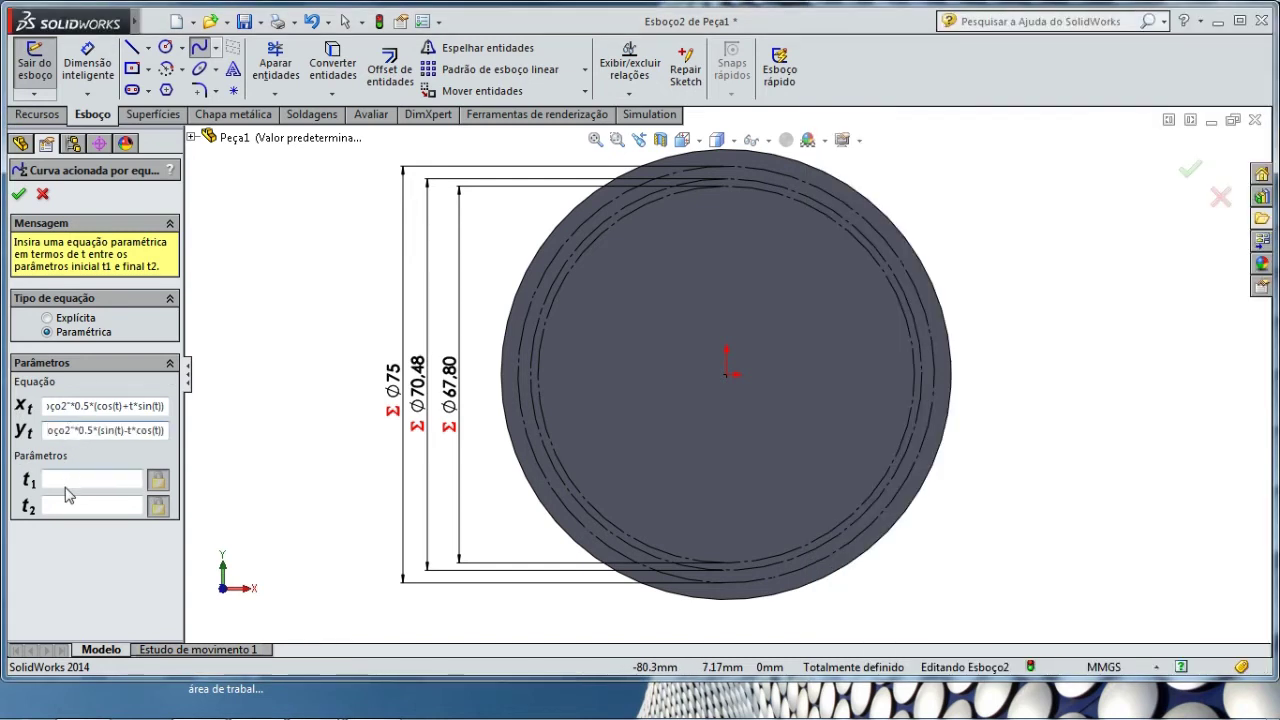
{"action": "left_click", "coordinate": [61, 482]}
{"action": "type", "text": "0"}
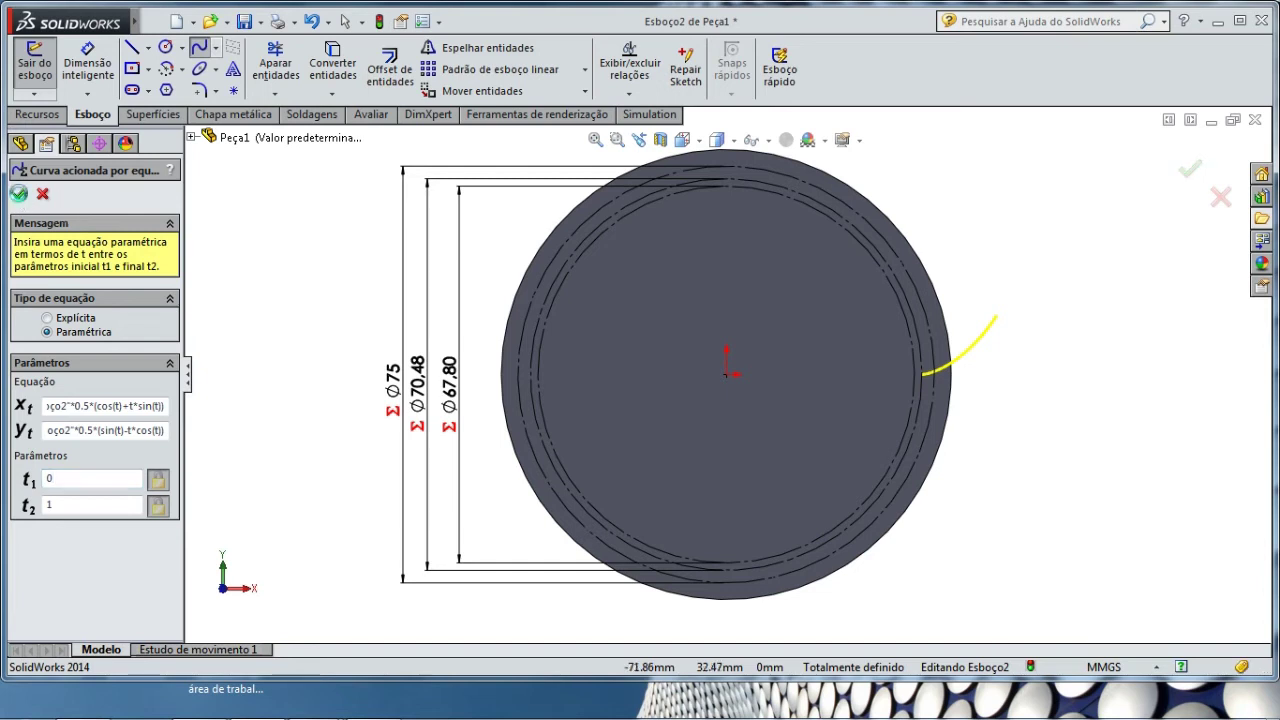
{"action": "left_click", "coordinate": [17, 194]}
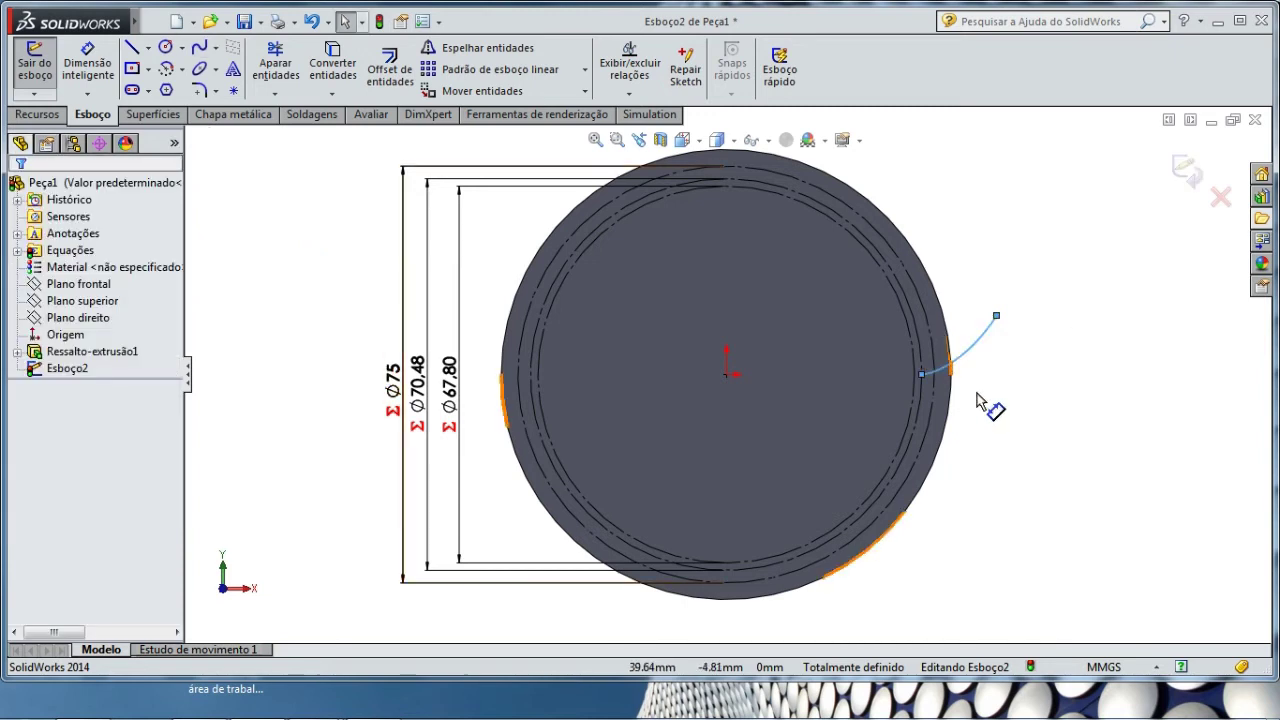
Step: Draw a radial line from the gear centre to the start of the involute
{"action": "scroll", "coordinate": [978, 398], "scroll_direction": "down", "scroll_amount": 2}
{"action": "scroll", "coordinate": [976, 388], "scroll_direction": "down", "scroll_amount": 3}
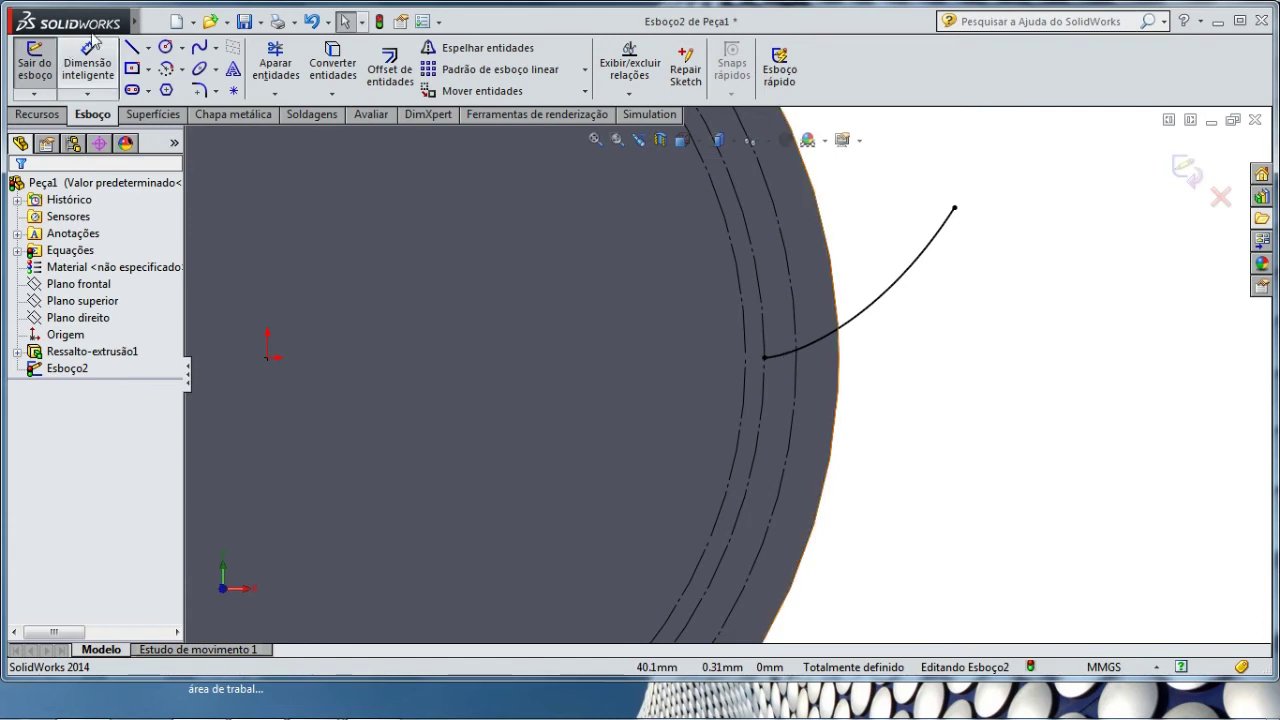
{"action": "key", "text": "alt+a"}
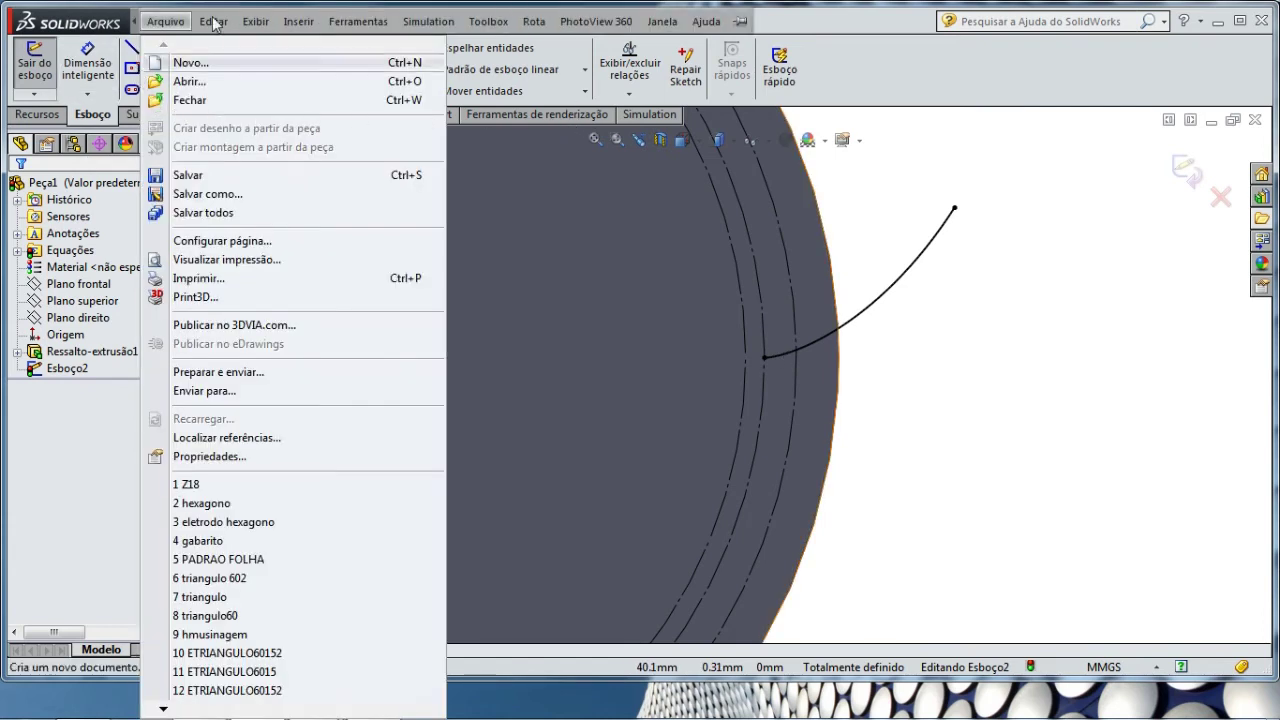
{"action": "left_click", "coordinate": [165, 20]}
{"action": "left_click", "coordinate": [133, 50]}
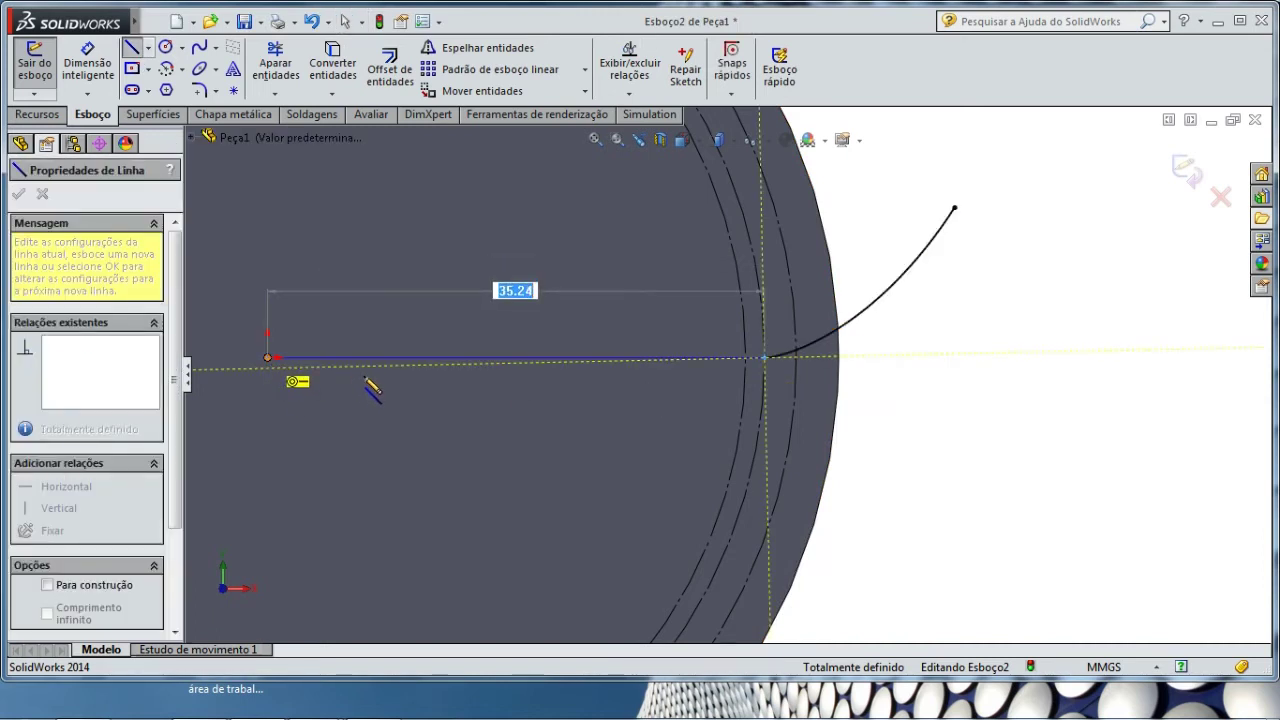
{"action": "key", "text": "Return"}
{"action": "key", "text": "Escape"}
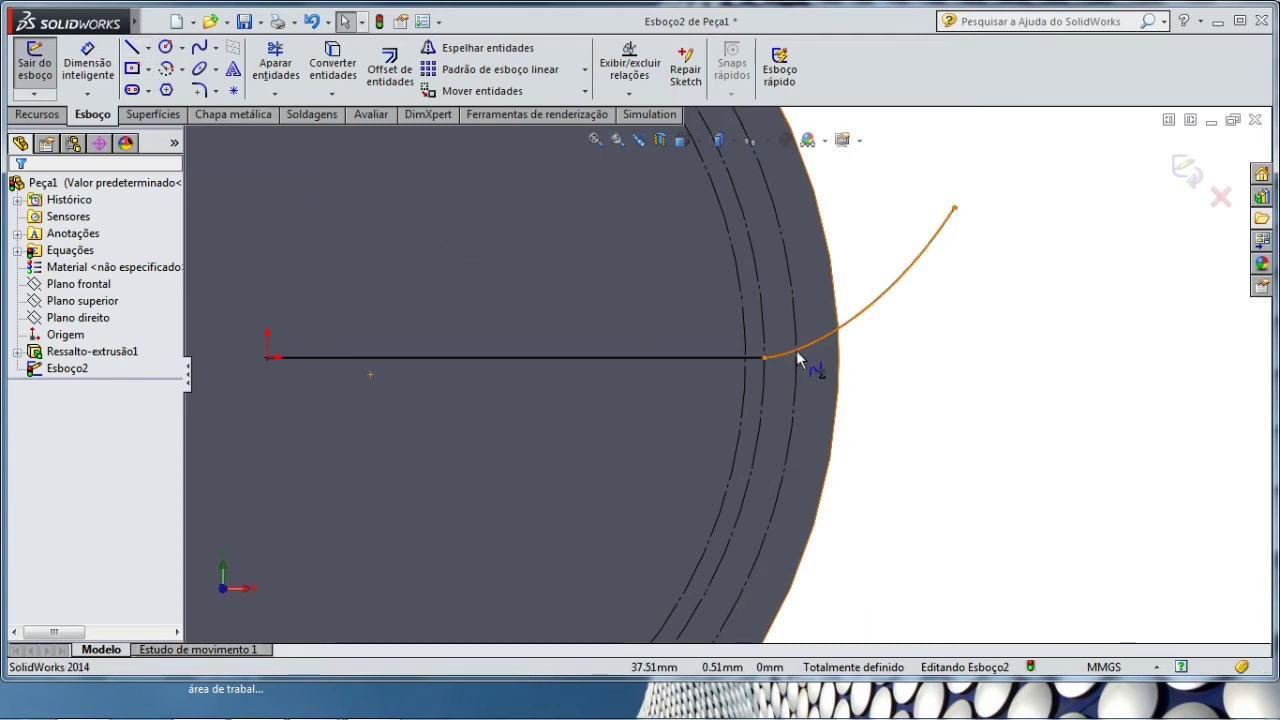
Step: Draw a 37.5 mm radial line from the involute's pitch-circle crossing to the origin
{"action": "left_click", "coordinate": [131, 48]}
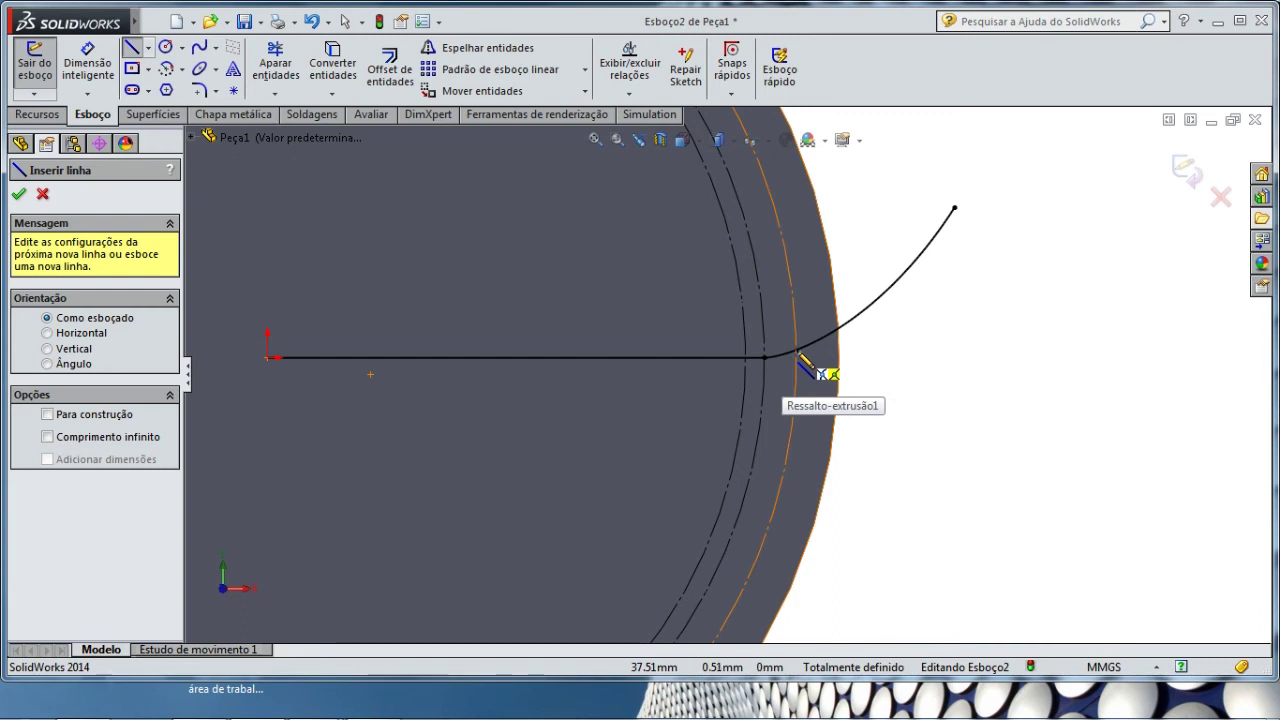
{"action": "left_click", "coordinate": [797, 352]}
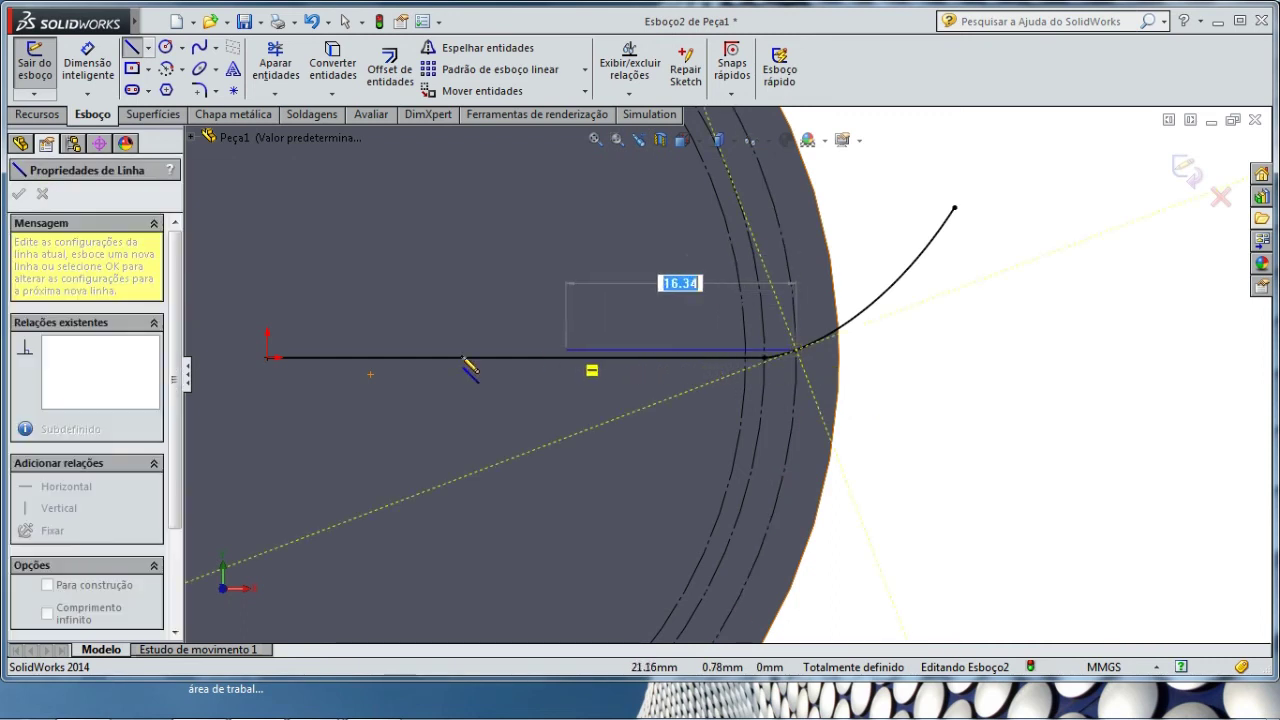
{"action": "left_click", "coordinate": [268, 357]}
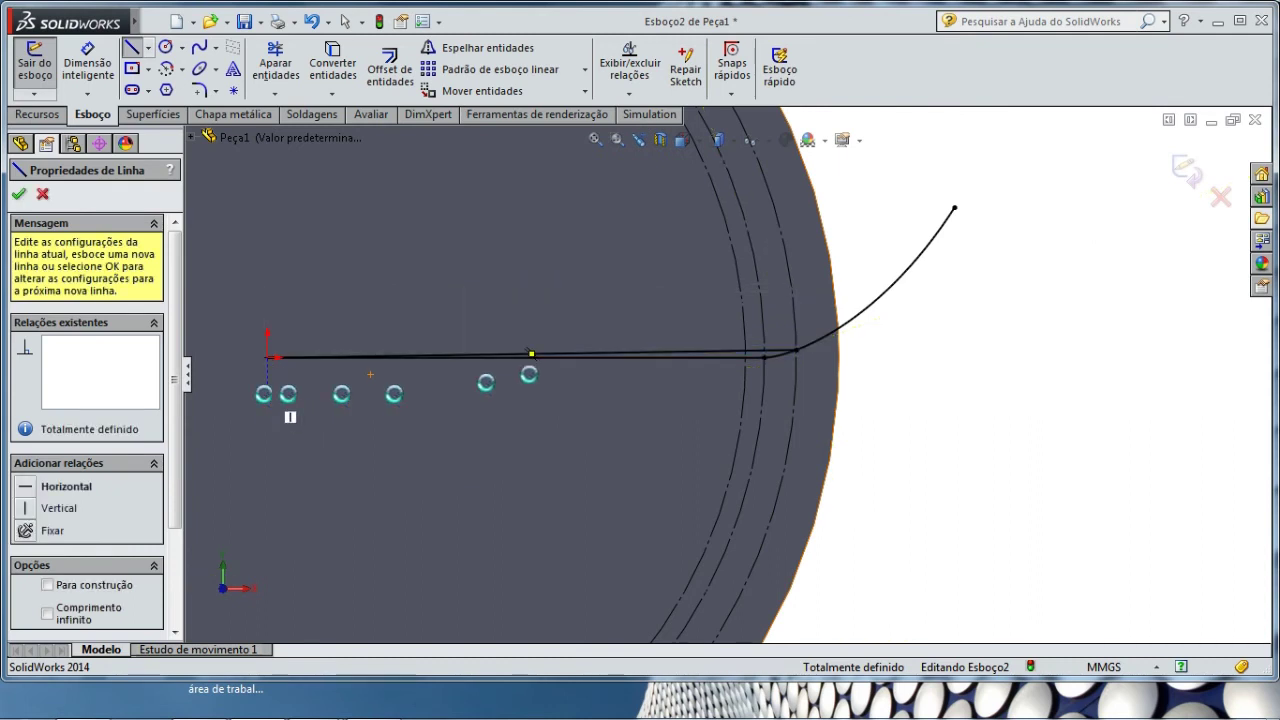
{"action": "key", "text": "Escape"}
{"action": "key", "text": "Escape"}
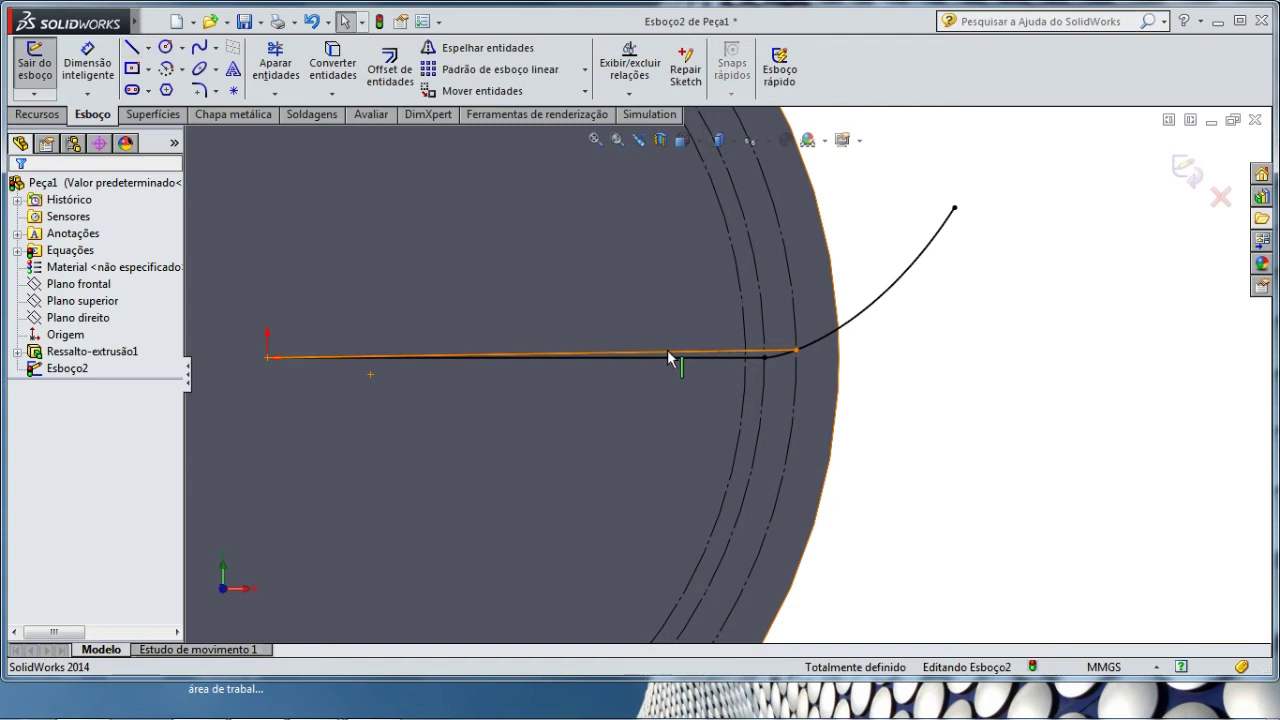
{"action": "left_click", "coordinate": [668, 355]}
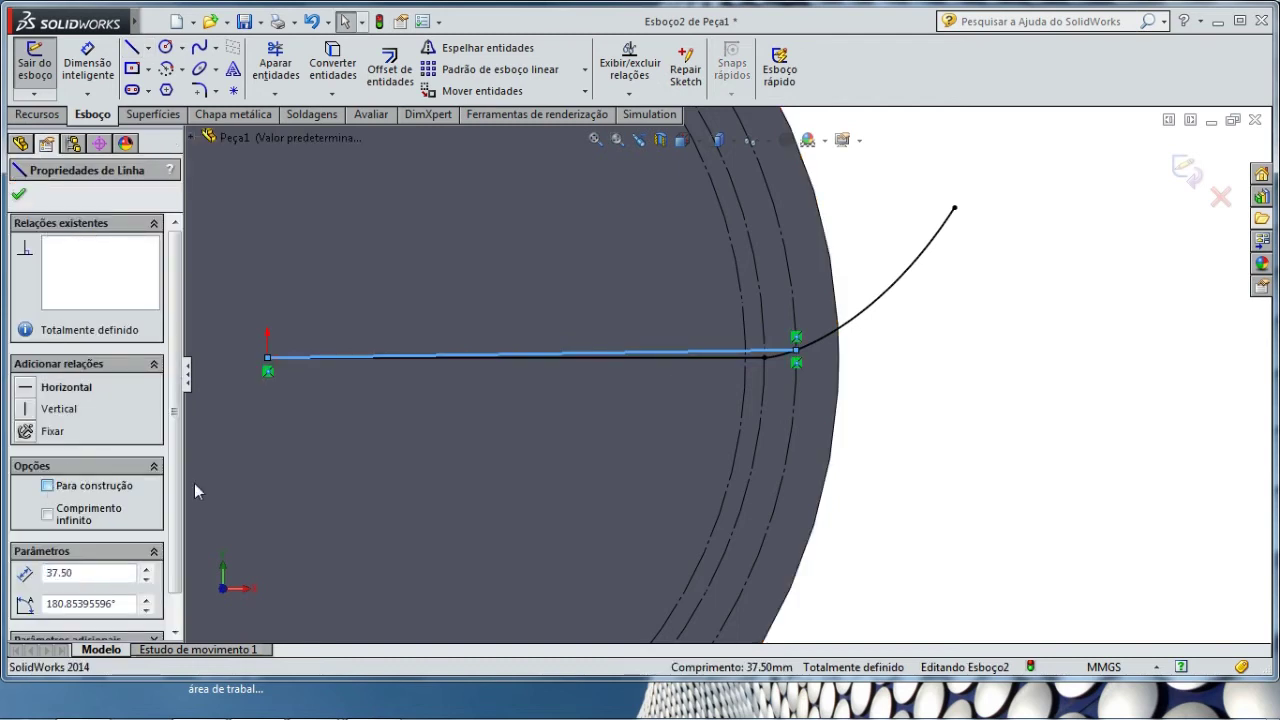
{"action": "left_click", "coordinate": [1116, 422]}
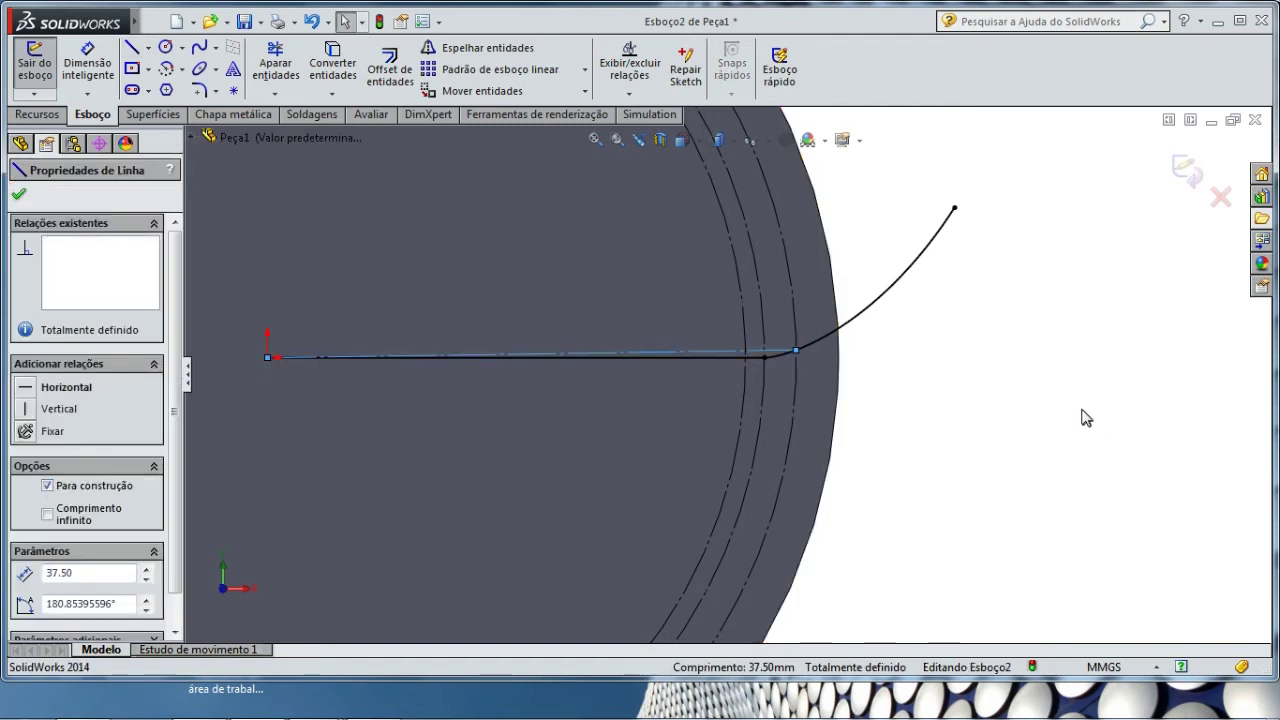
{"action": "left_click", "coordinate": [133, 50]}
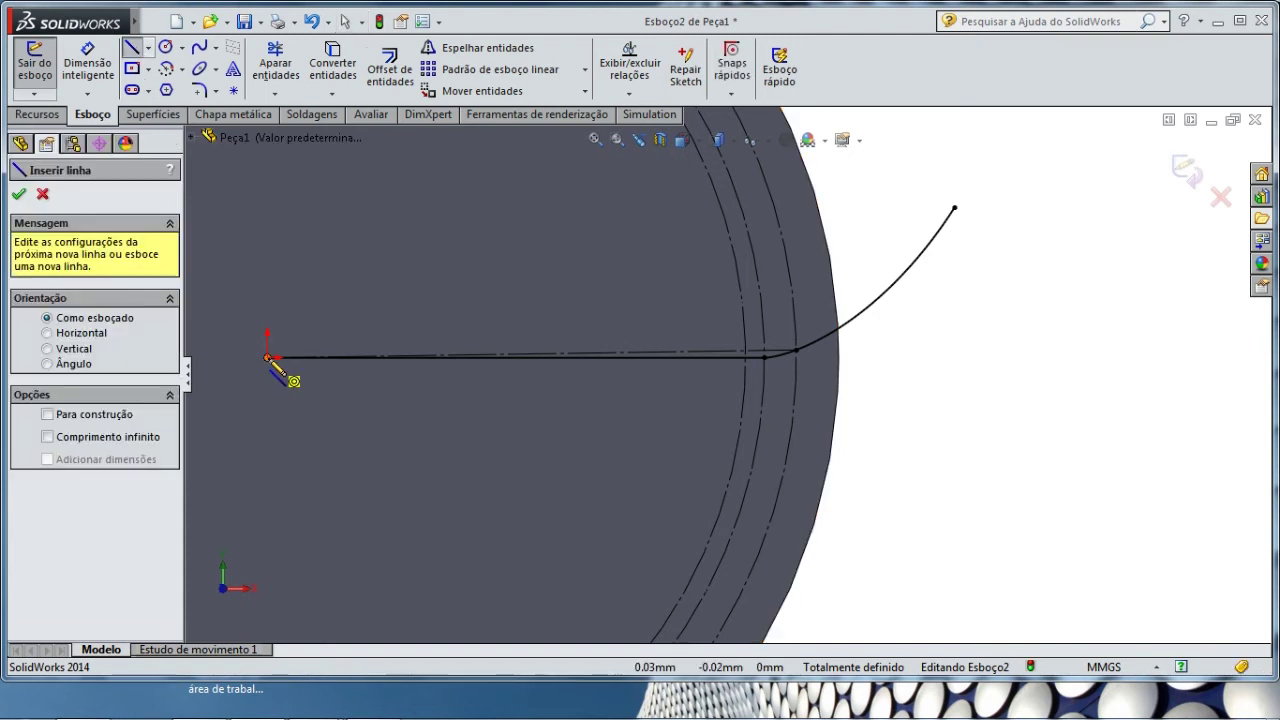
Step: Draw a line from the origin past the gear rim and make it construction geometry
{"action": "left_click", "coordinate": [268, 357]}
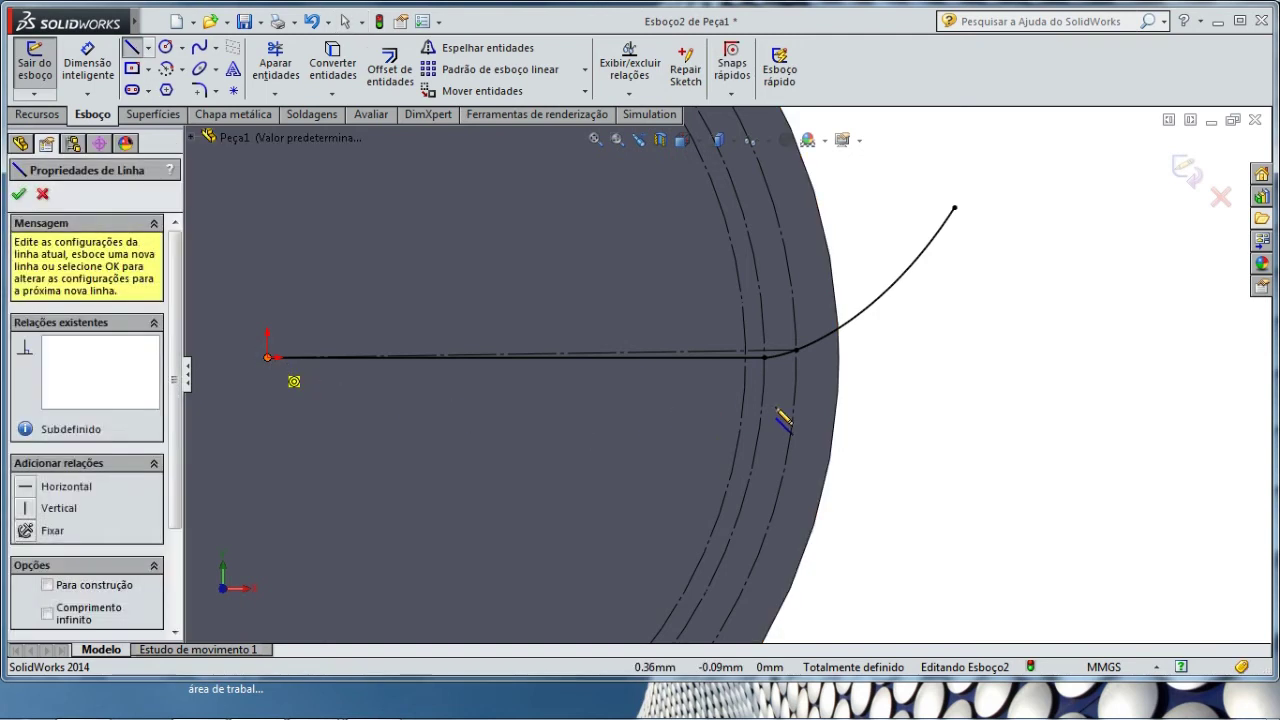
{"action": "left_click", "coordinate": [926, 411]}
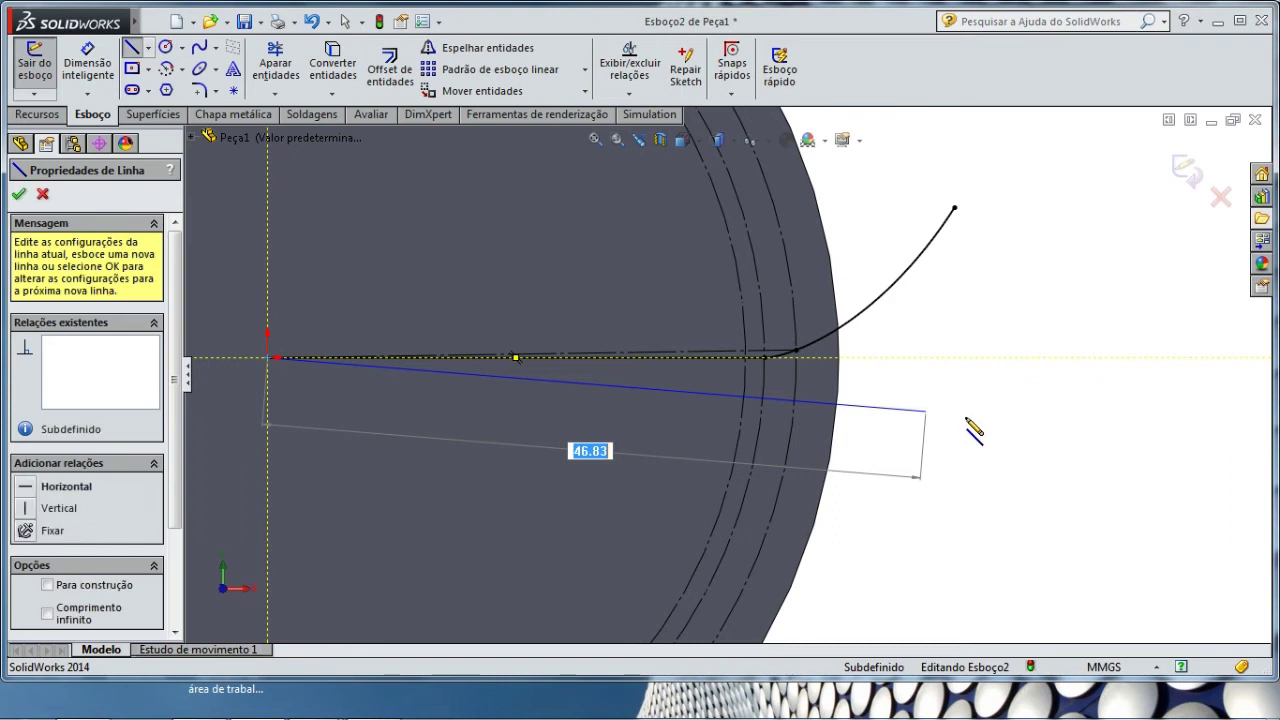
{"action": "key", "text": "Escape"}
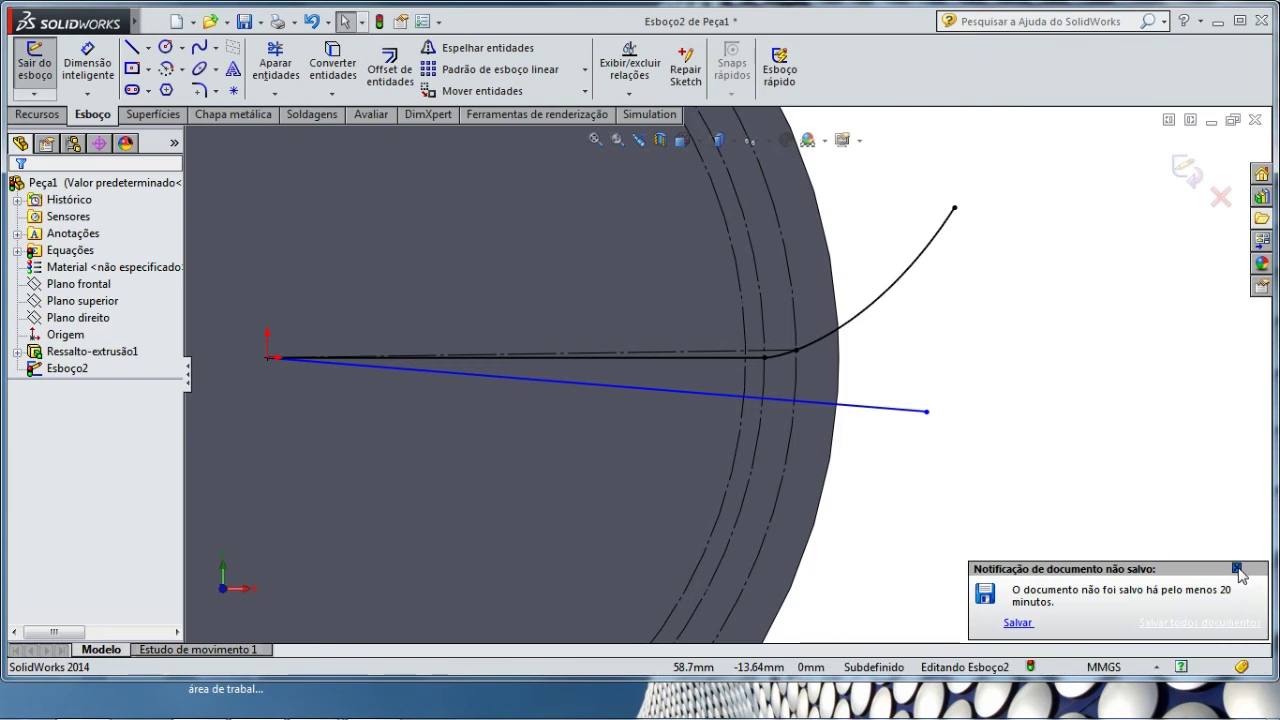
{"action": "left_click", "coordinate": [1237, 569]}
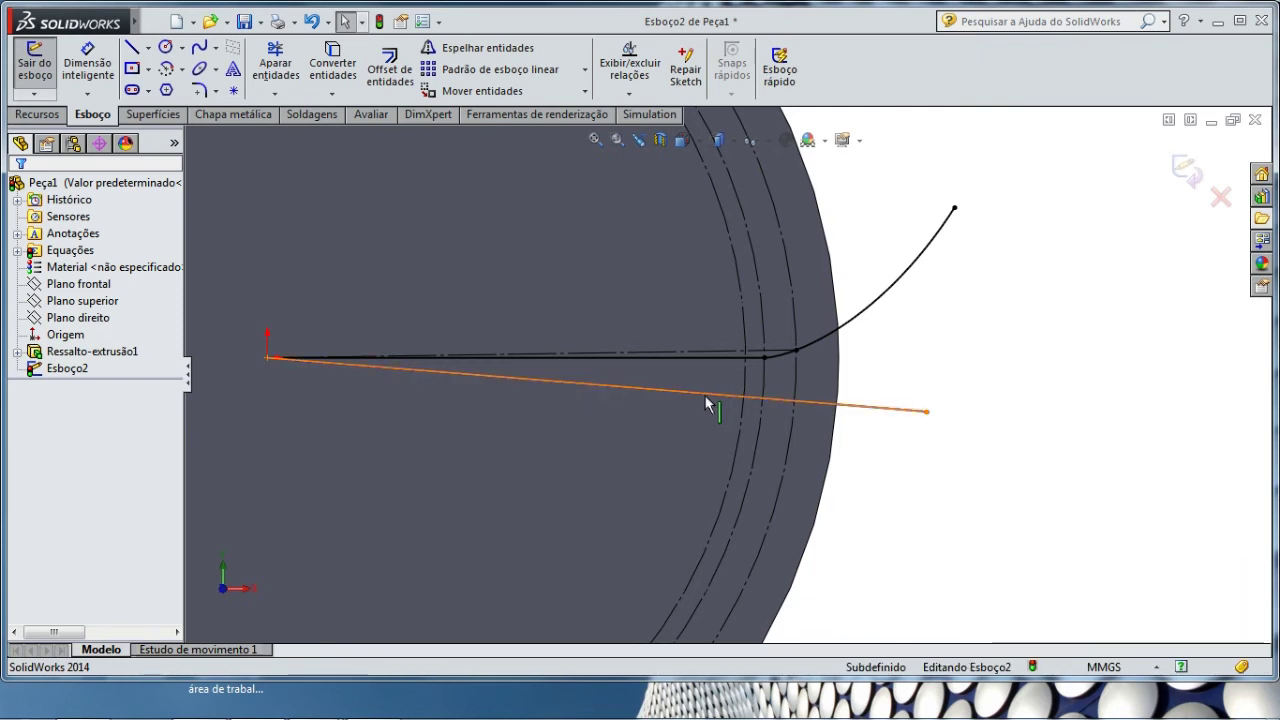
{"action": "left_click", "coordinate": [705, 397]}
{"action": "left_click", "coordinate": [1013, 472]}
{"action": "left_click", "coordinate": [1011, 471]}
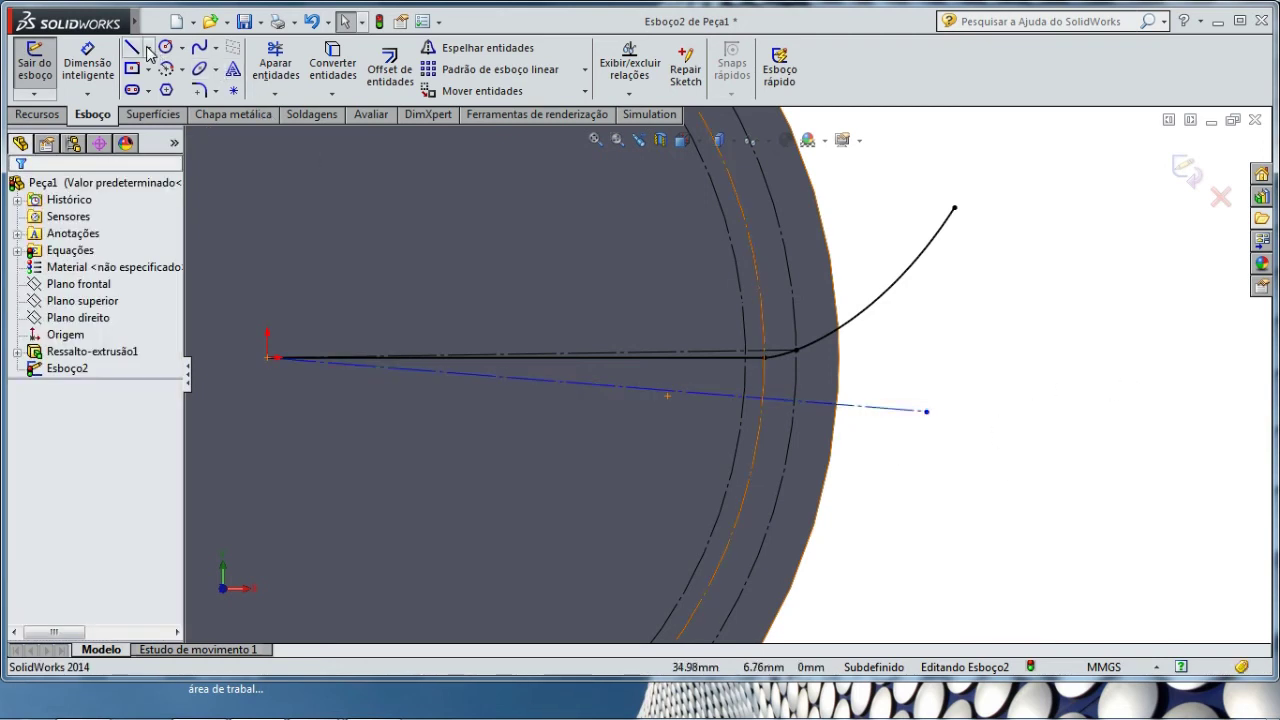
Step: Dimension the construction line at 5.52° from the pitch-point line, then right-click Equações
{"action": "left_click", "coordinate": [88, 62]}
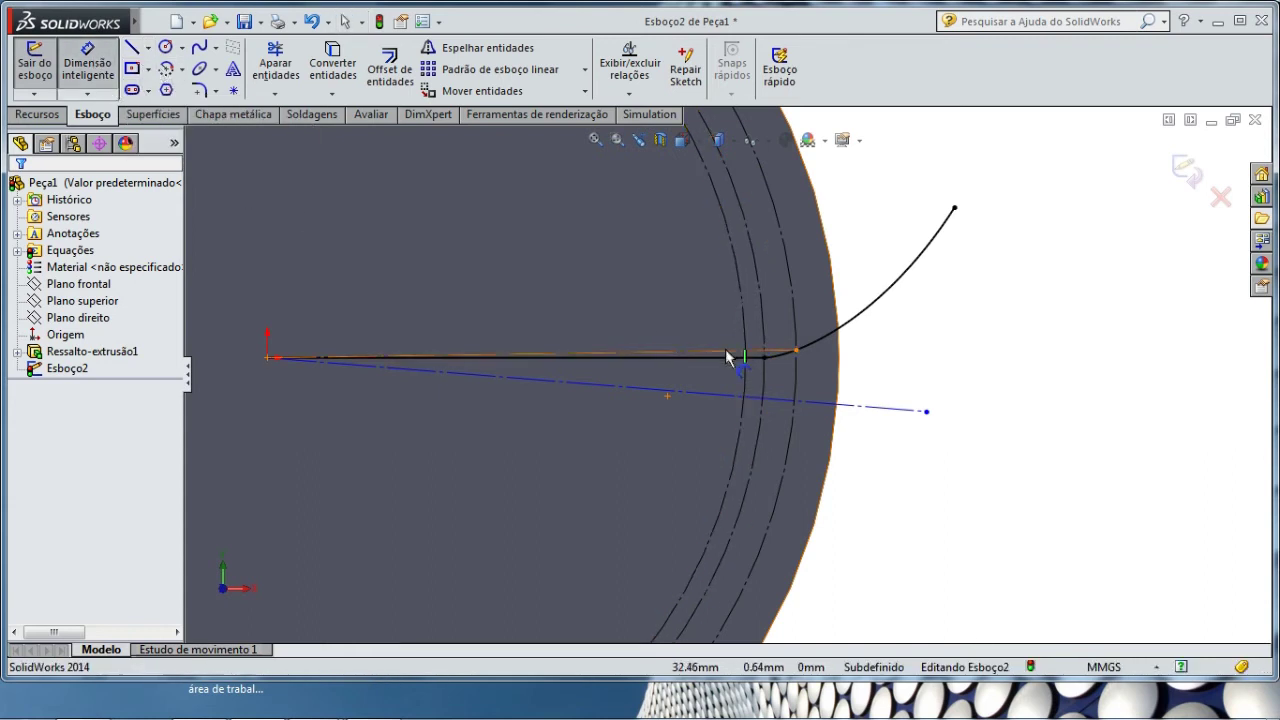
{"action": "left_click", "coordinate": [708, 385]}
{"action": "left_click", "coordinate": [877, 409]}
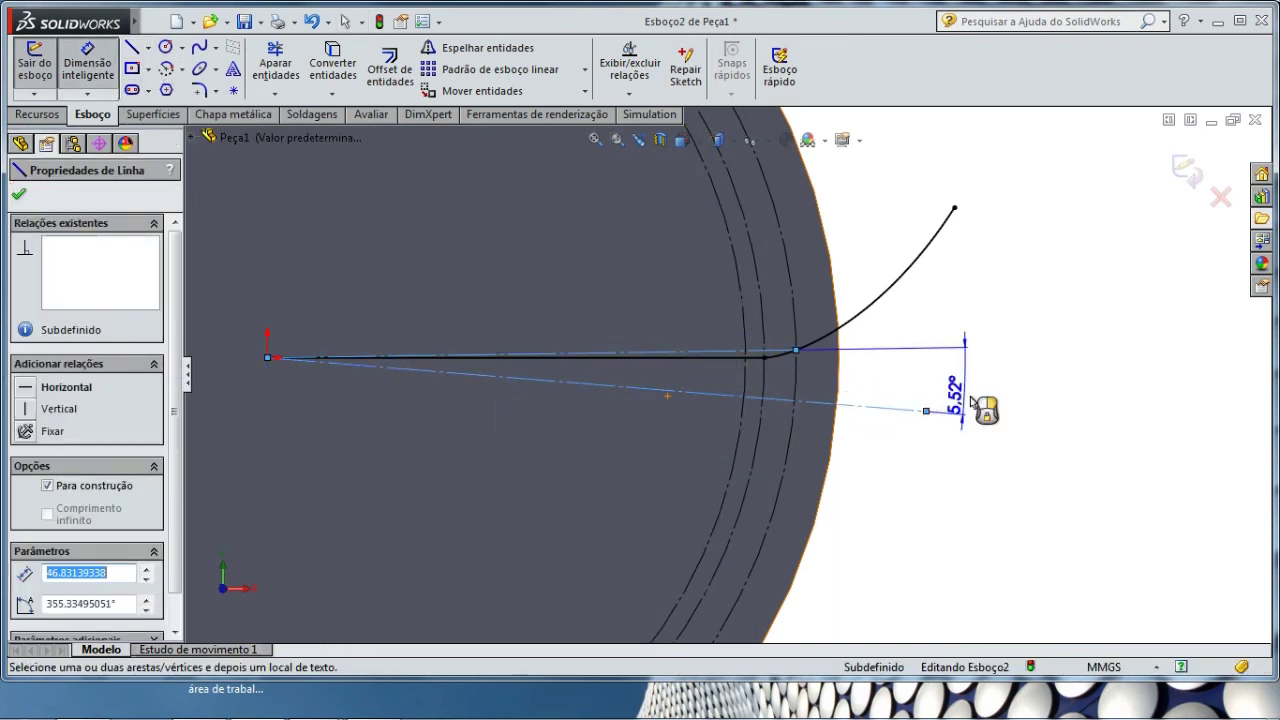
{"action": "left_click", "coordinate": [985, 393]}
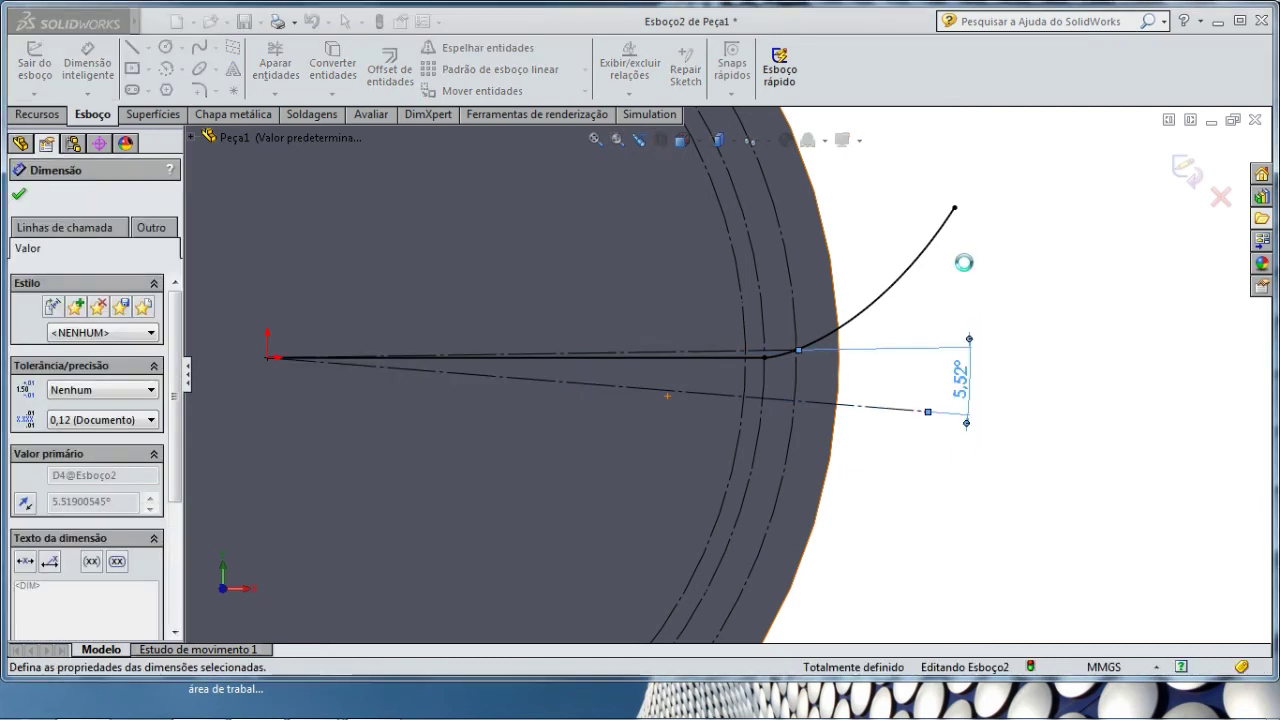
{"action": "left_click", "coordinate": [975, 266]}
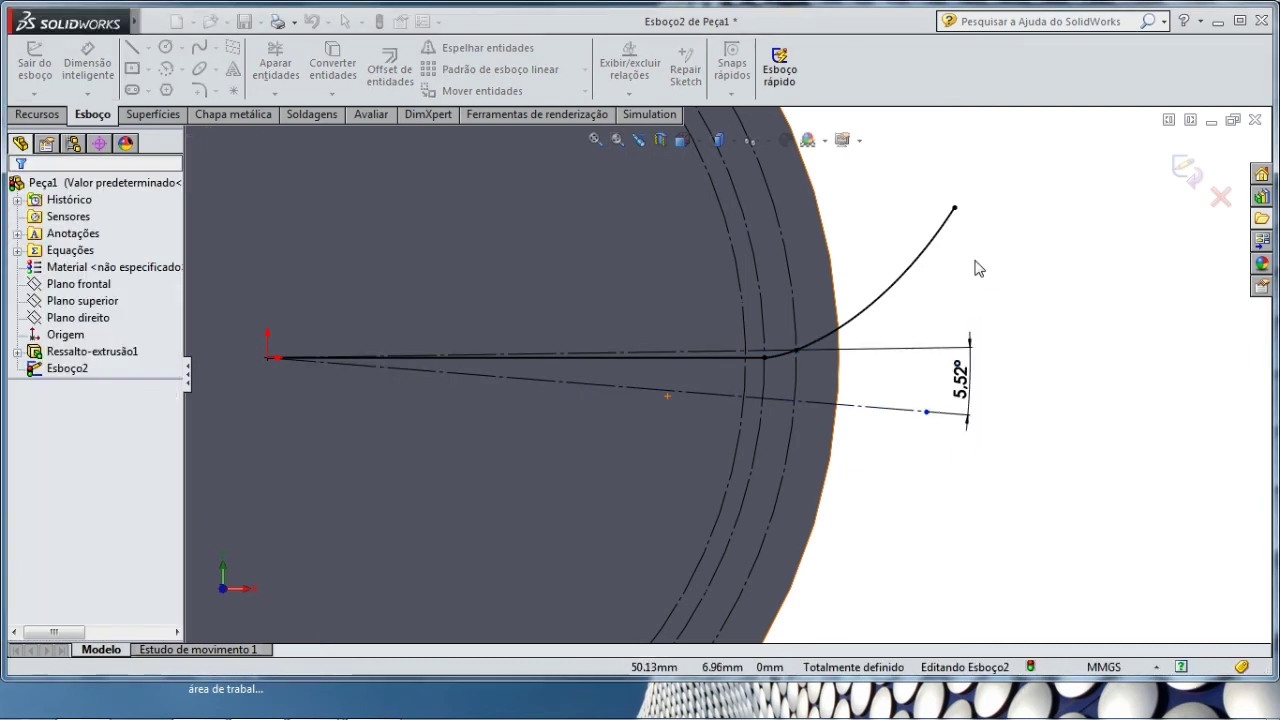
{"action": "left_click", "coordinate": [35, 254]}
{"action": "right_click", "coordinate": [40, 252]}
Step: Add global variable beta = 90/z with the comment 'metade do ângulo de vão'
{"action": "left_click", "coordinate": [110, 262]}
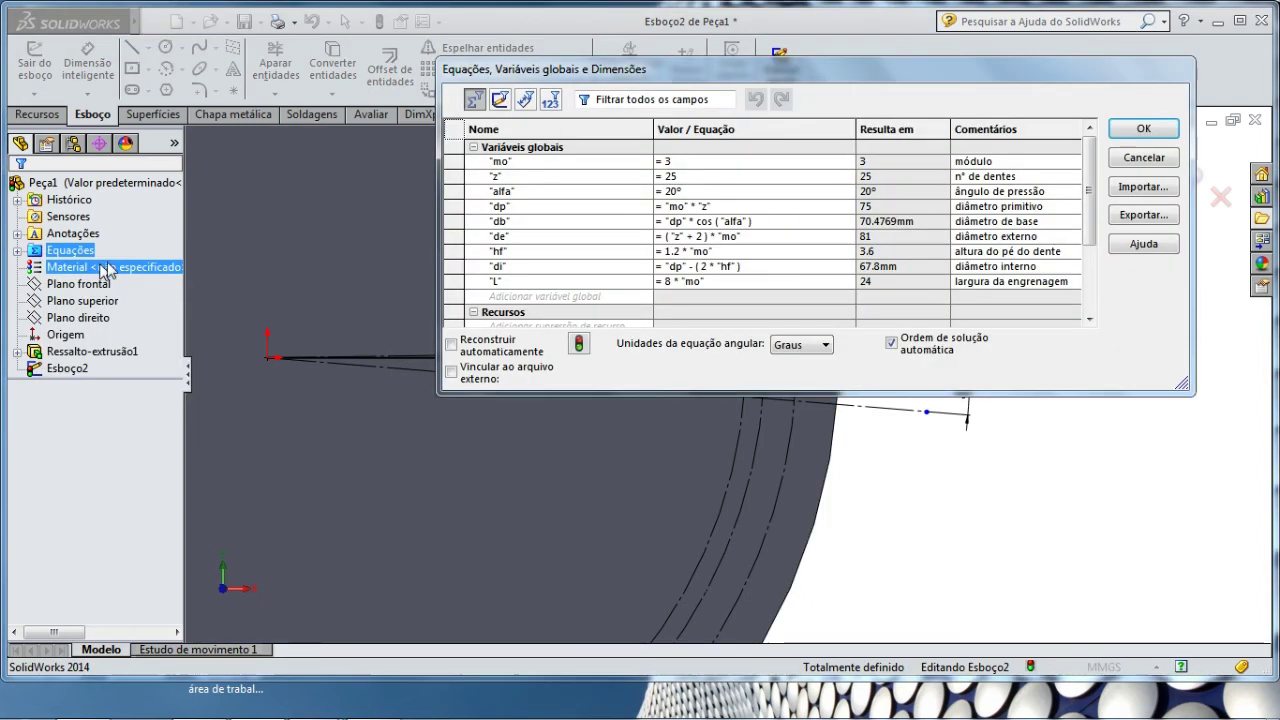
{"action": "left_click", "coordinate": [531, 297]}
{"action": "type", "text": "beta"}
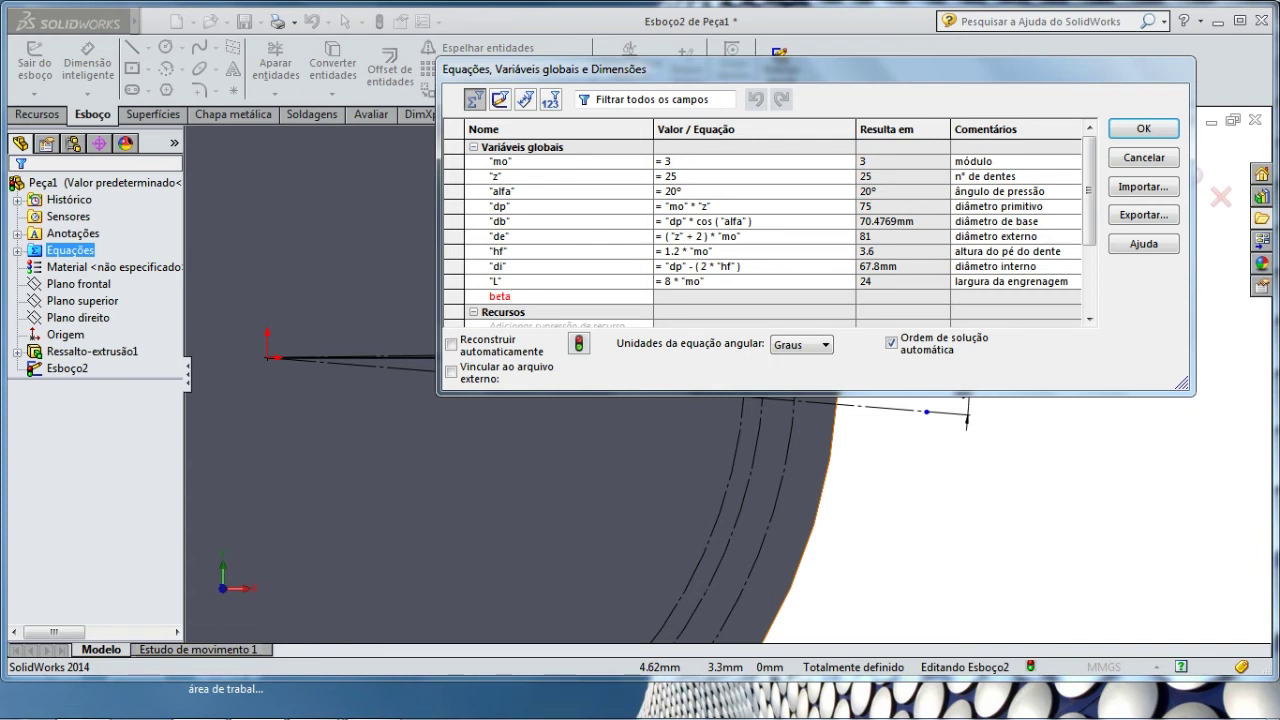
{"action": "key", "text": "Tab"}
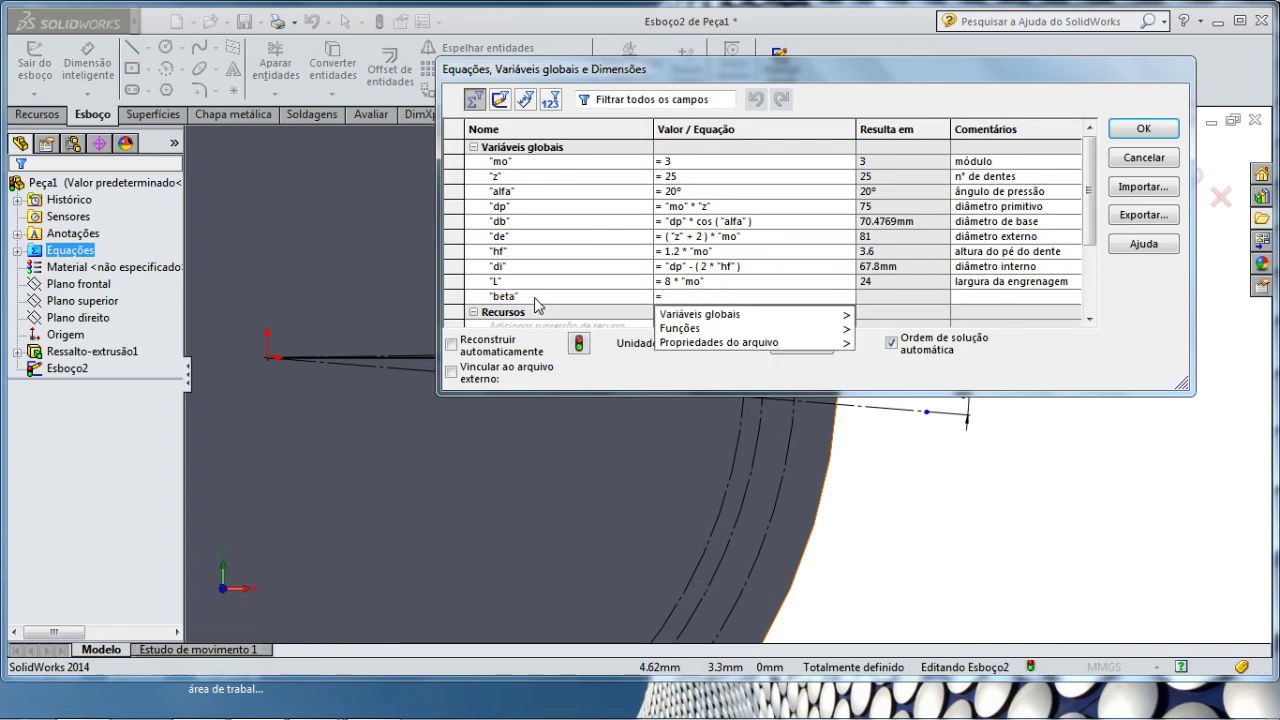
{"action": "type", "text": "90/z"}
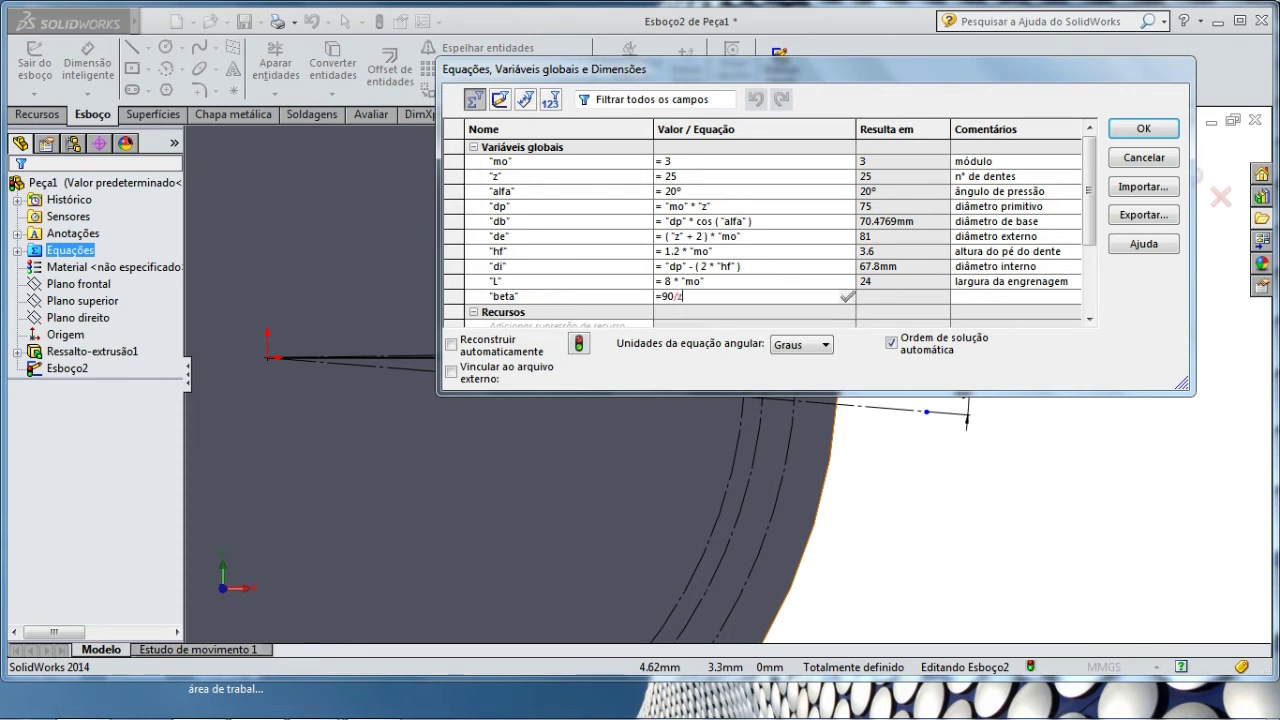
{"action": "left_click", "coordinate": [847, 296]}
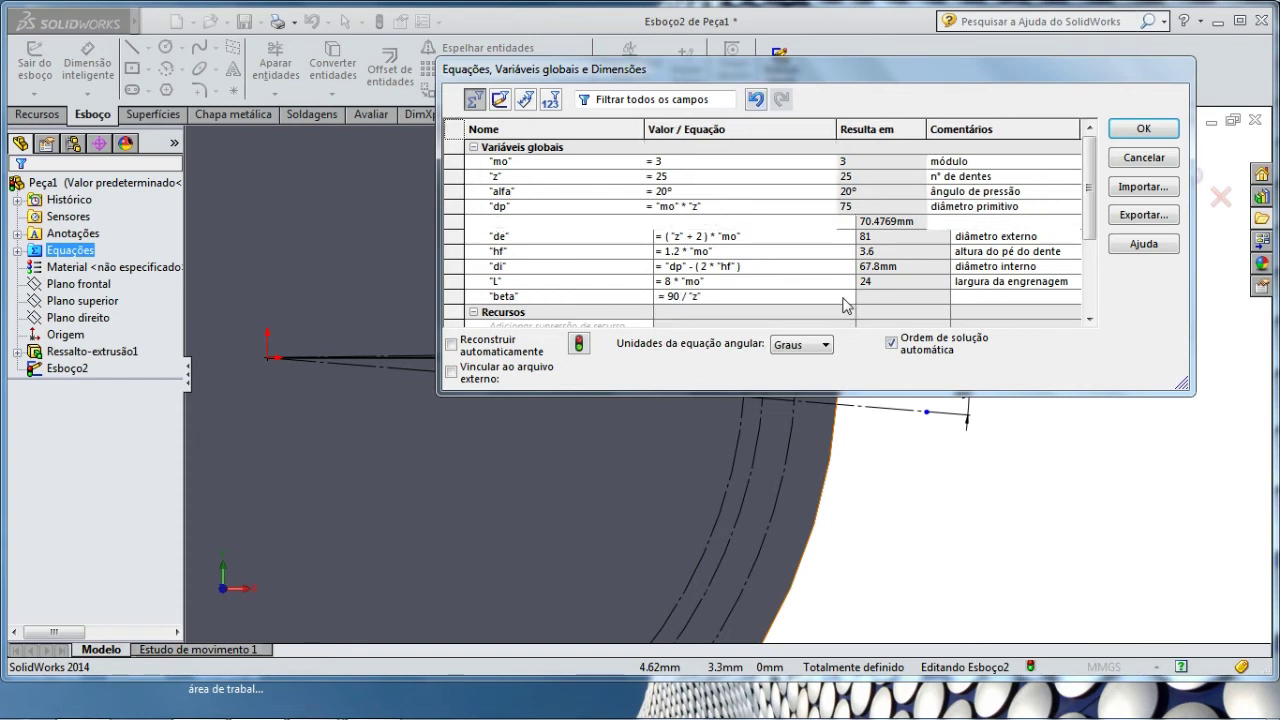
{"action": "left_click", "coordinate": [964, 296]}
{"action": "type", "text": "metade do ângulo de vão"}
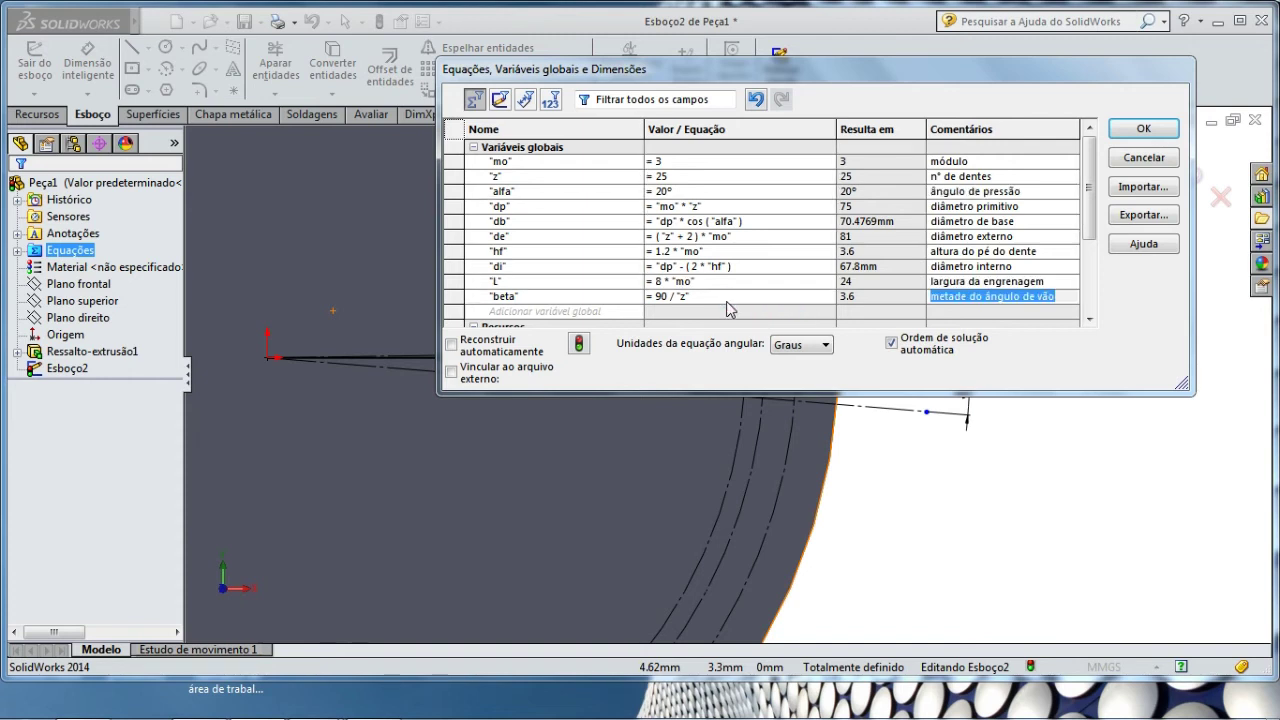
Step: Set D4@Esboço2 equal to "beta" so the angle becomes 3.60°, and apply
{"action": "scroll", "coordinate": [729, 300], "scroll_direction": "down", "scroll_amount": 2}
{"action": "scroll", "coordinate": [730, 295], "scroll_direction": "down", "scroll_amount": 1}
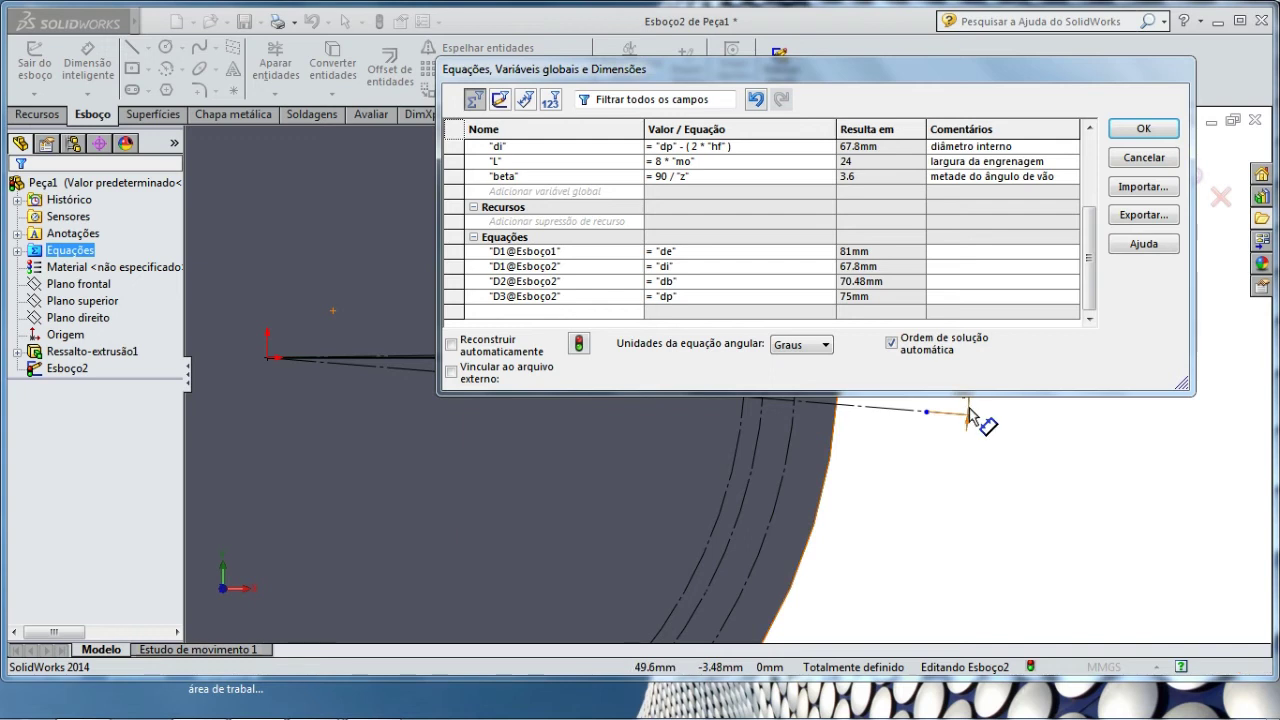
{"action": "left_click", "coordinate": [930, 413]}
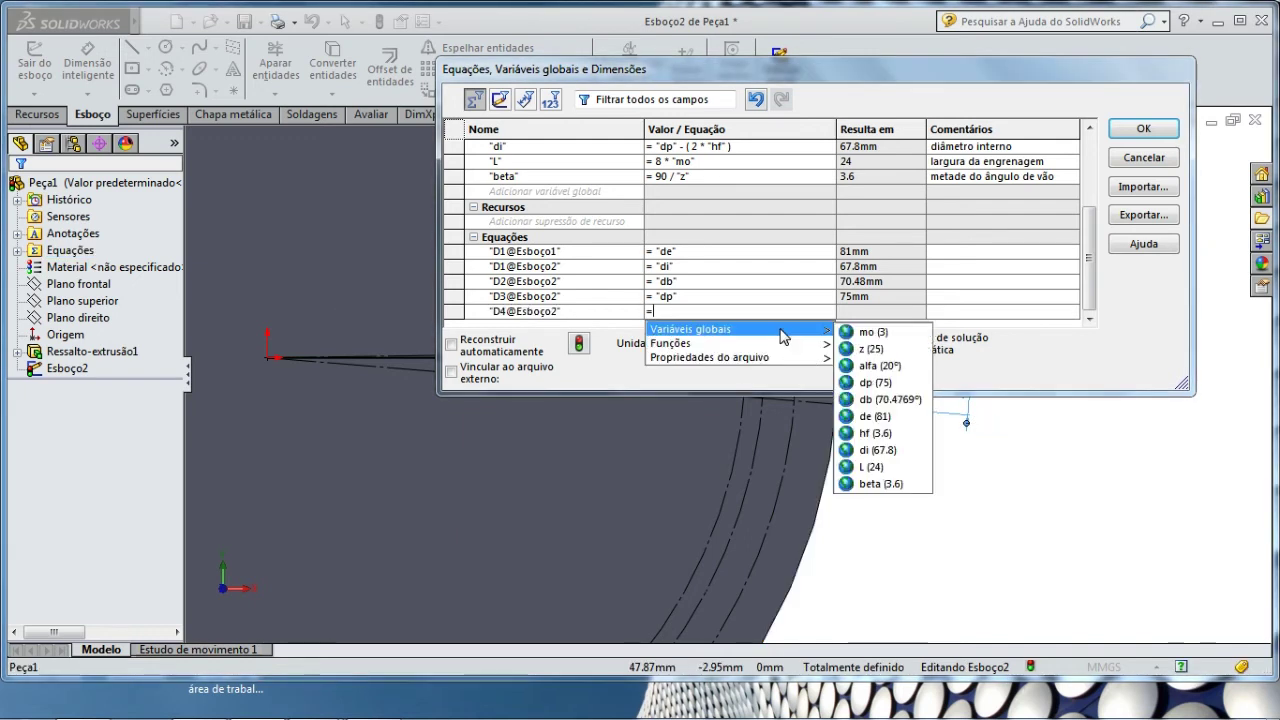
{"action": "left_click", "coordinate": [872, 483]}
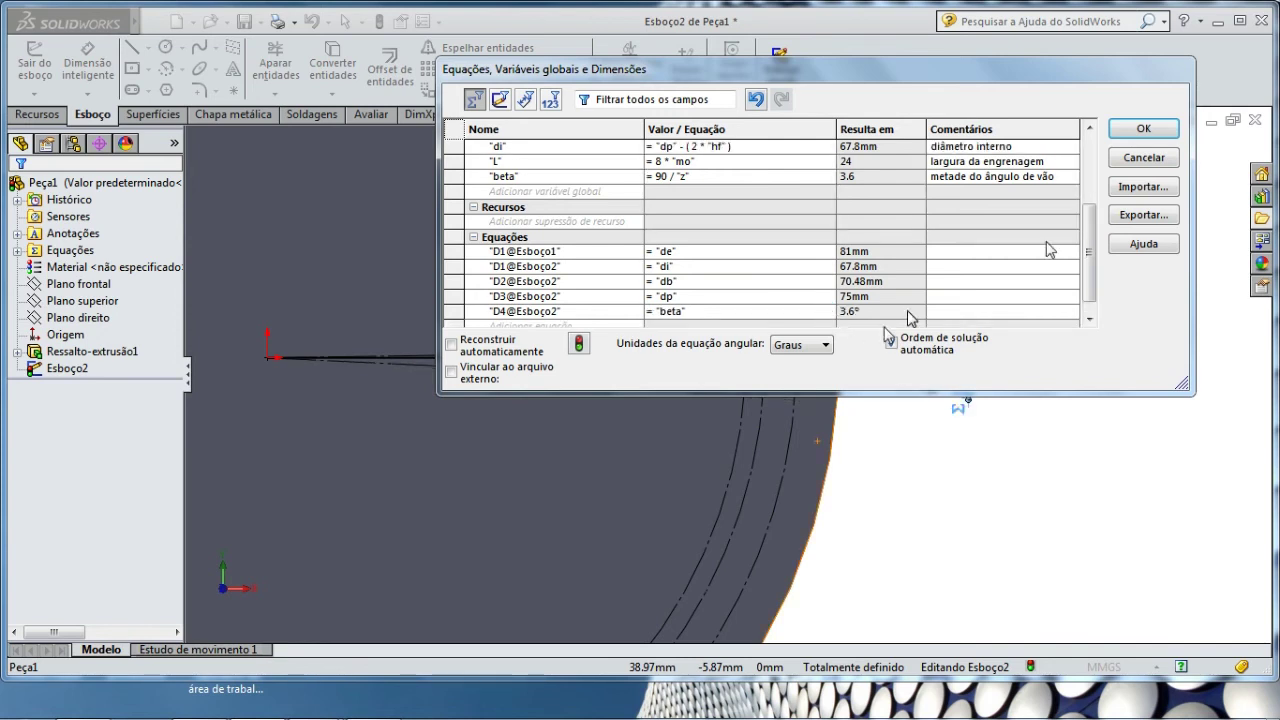
{"action": "left_click", "coordinate": [1150, 131]}
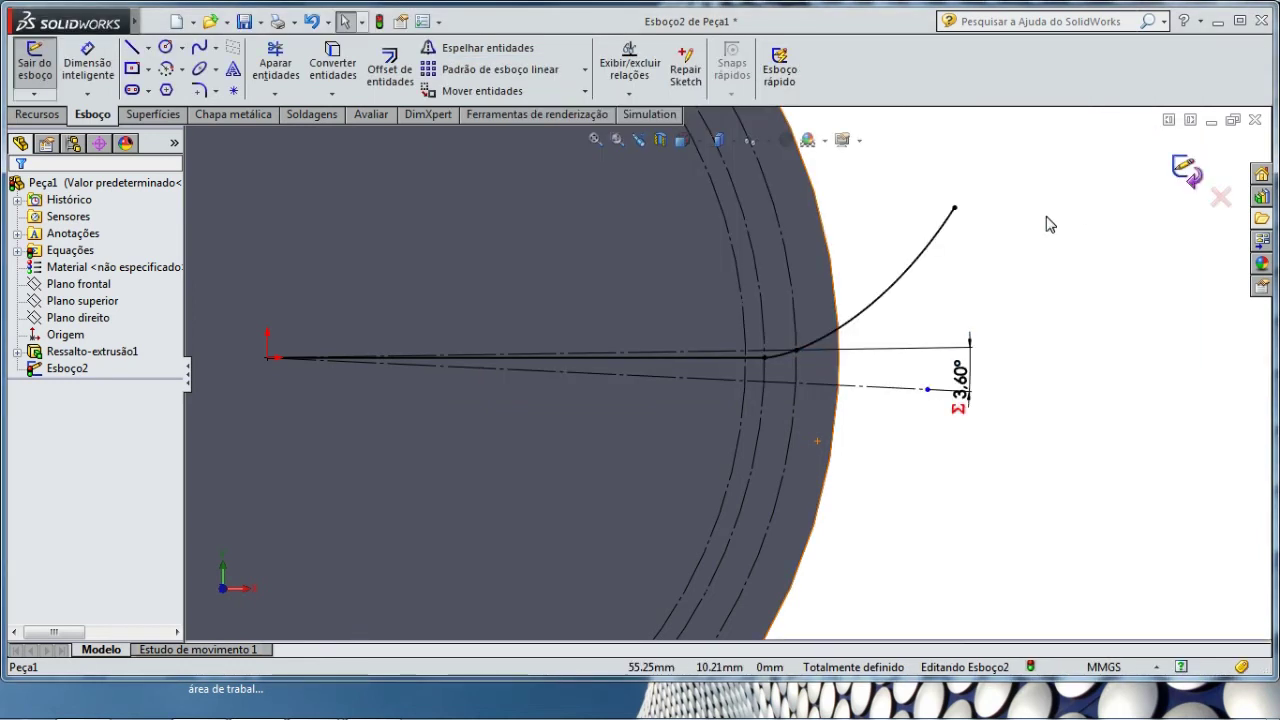
Step: Mirror a copy of the involute curve about the 3.60° construction line
{"action": "left_click", "coordinate": [900, 264]}
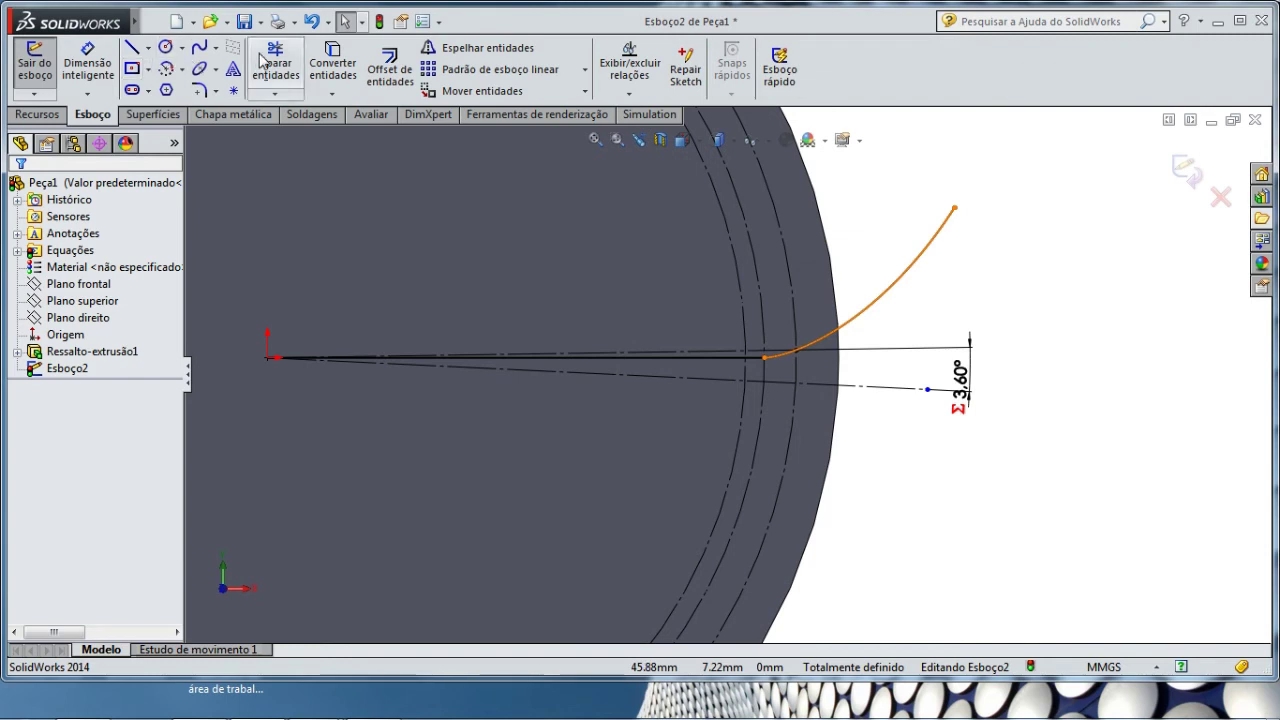
{"action": "left_click", "coordinate": [452, 52]}
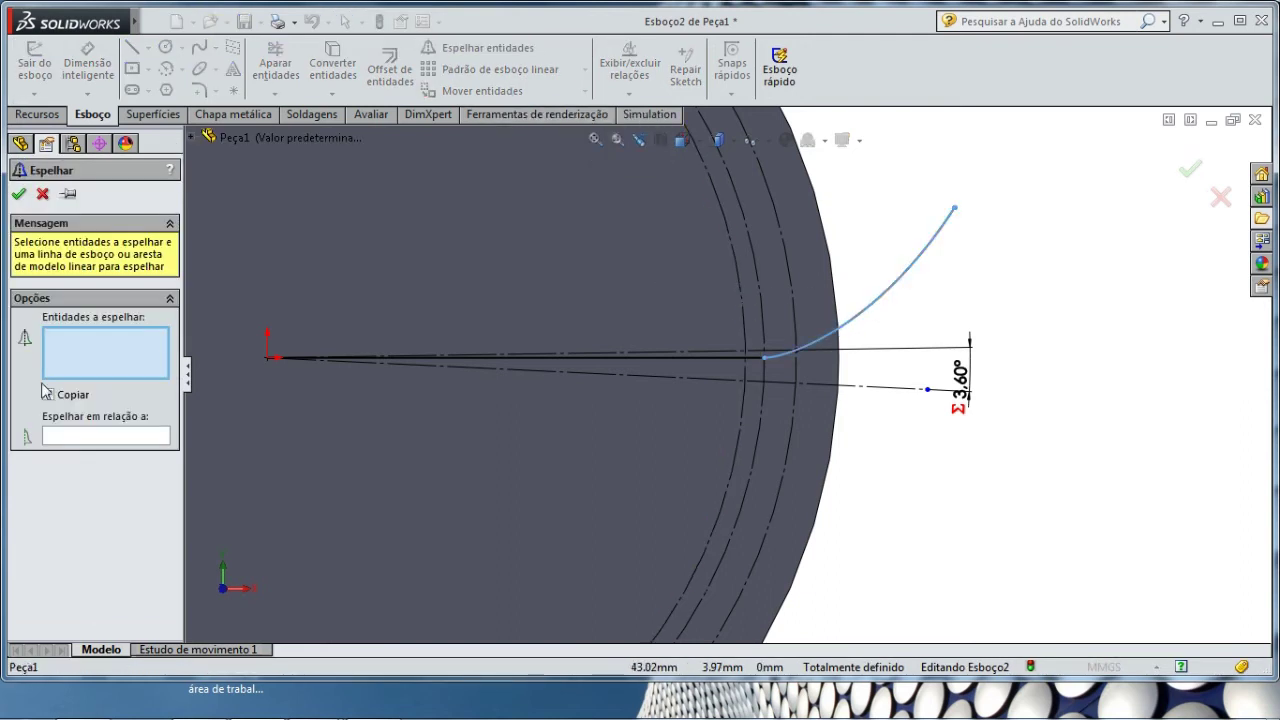
{"action": "left_click", "coordinate": [55, 440]}
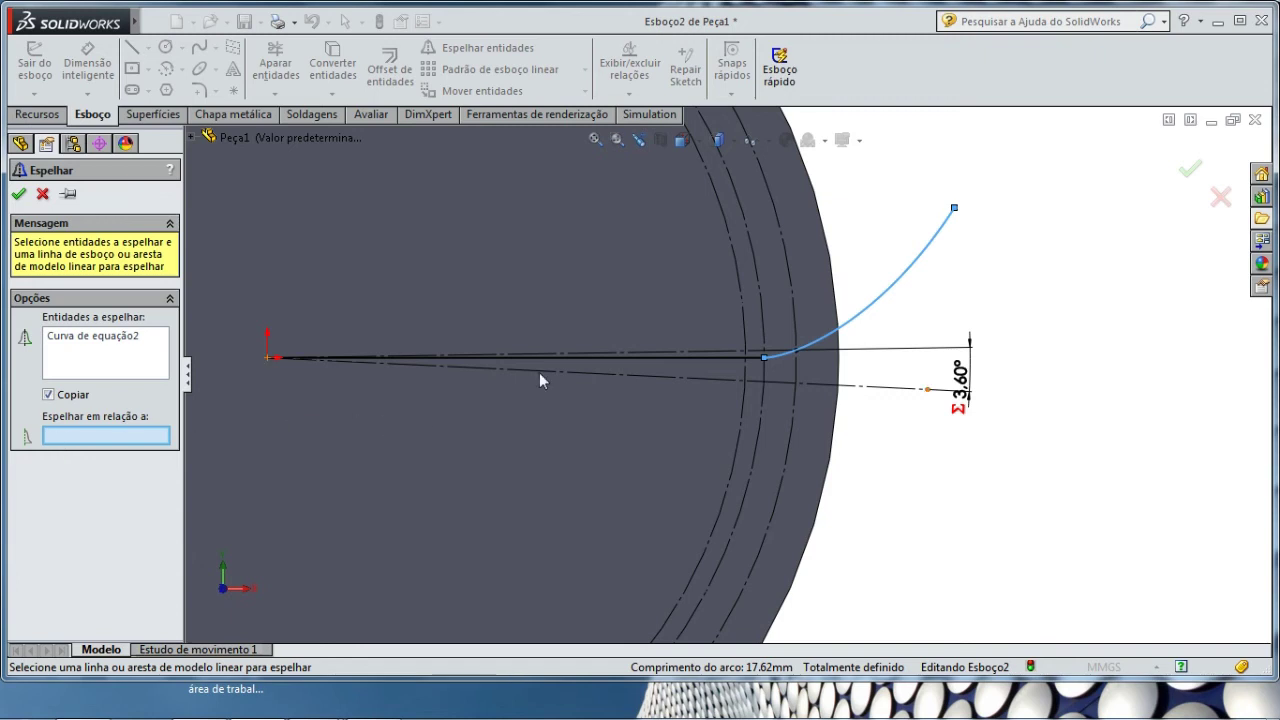
{"action": "left_click", "coordinate": [657, 378]}
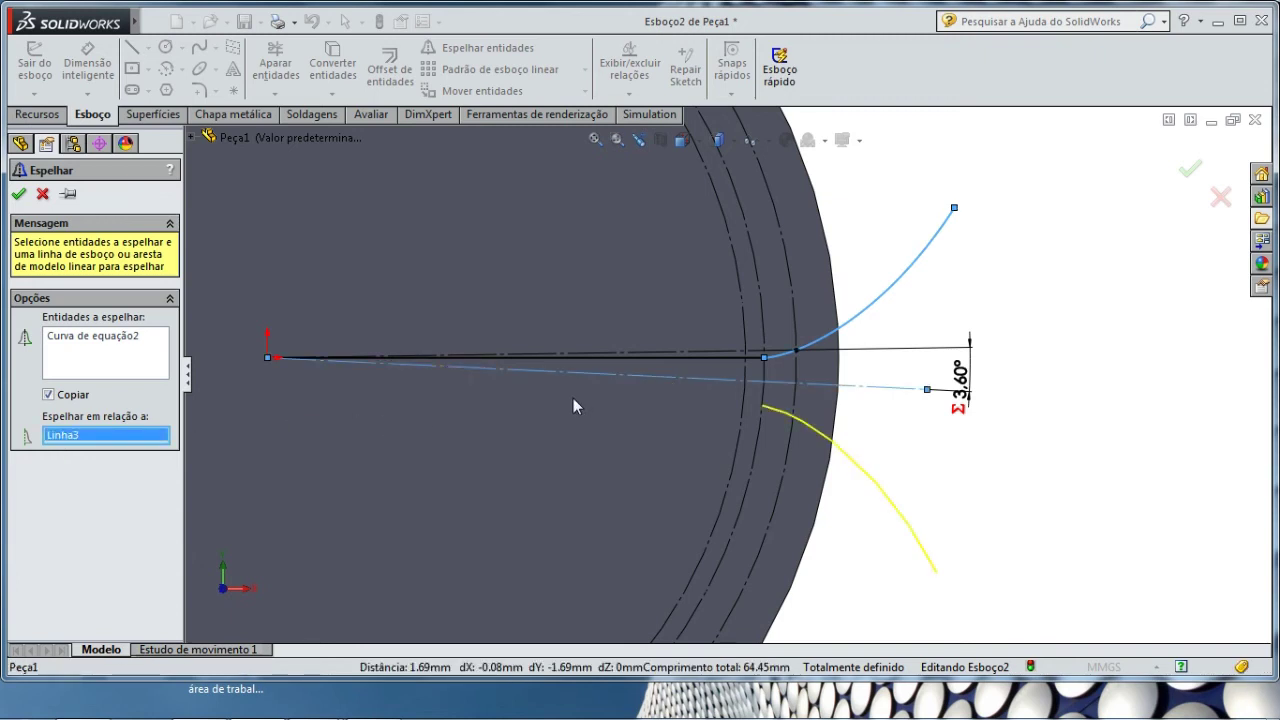
{"action": "left_click", "coordinate": [19, 195]}
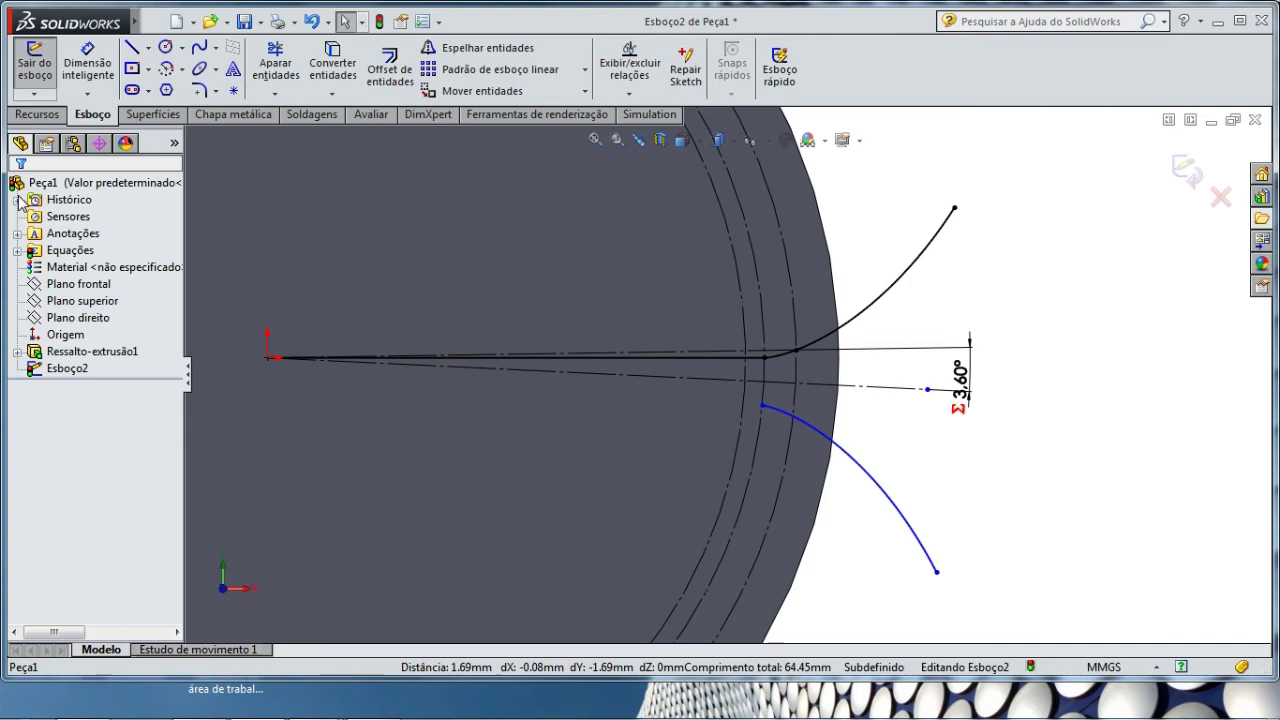
{"action": "left_click", "coordinate": [130, 48]}
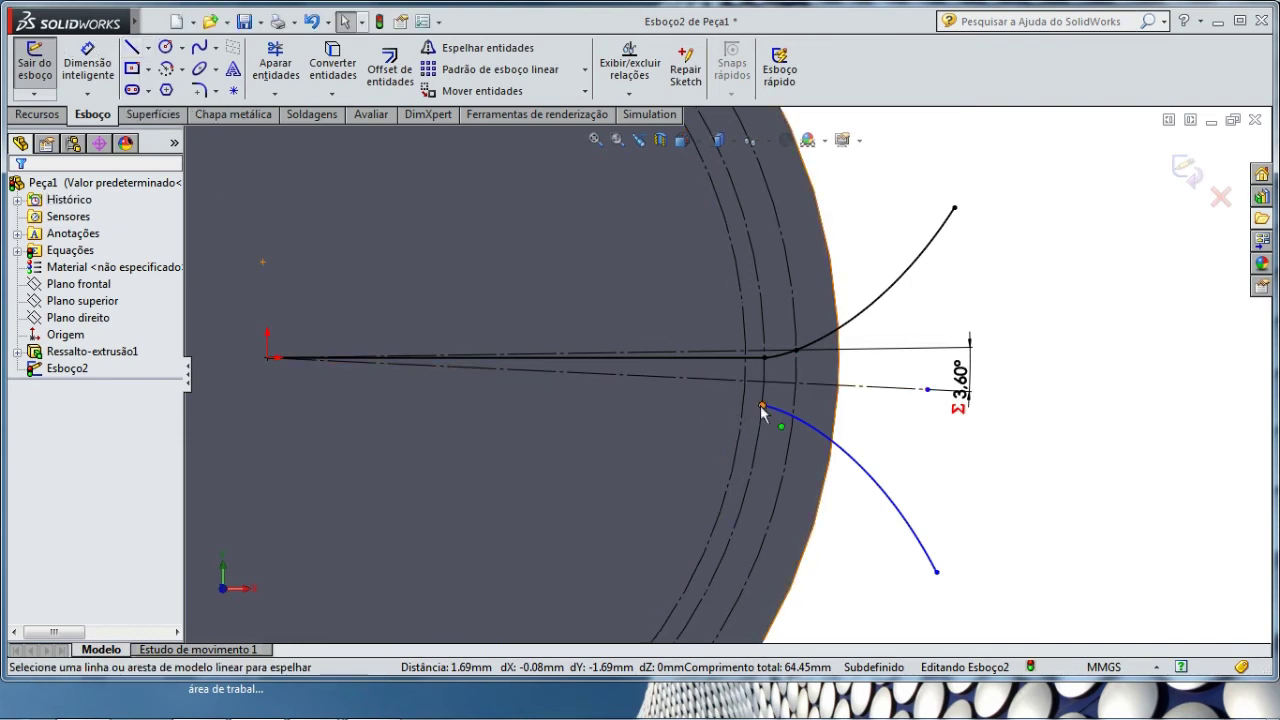
Step: Draw a line from the mirrored curve's inner end to the origin
{"action": "left_click", "coordinate": [762, 407]}
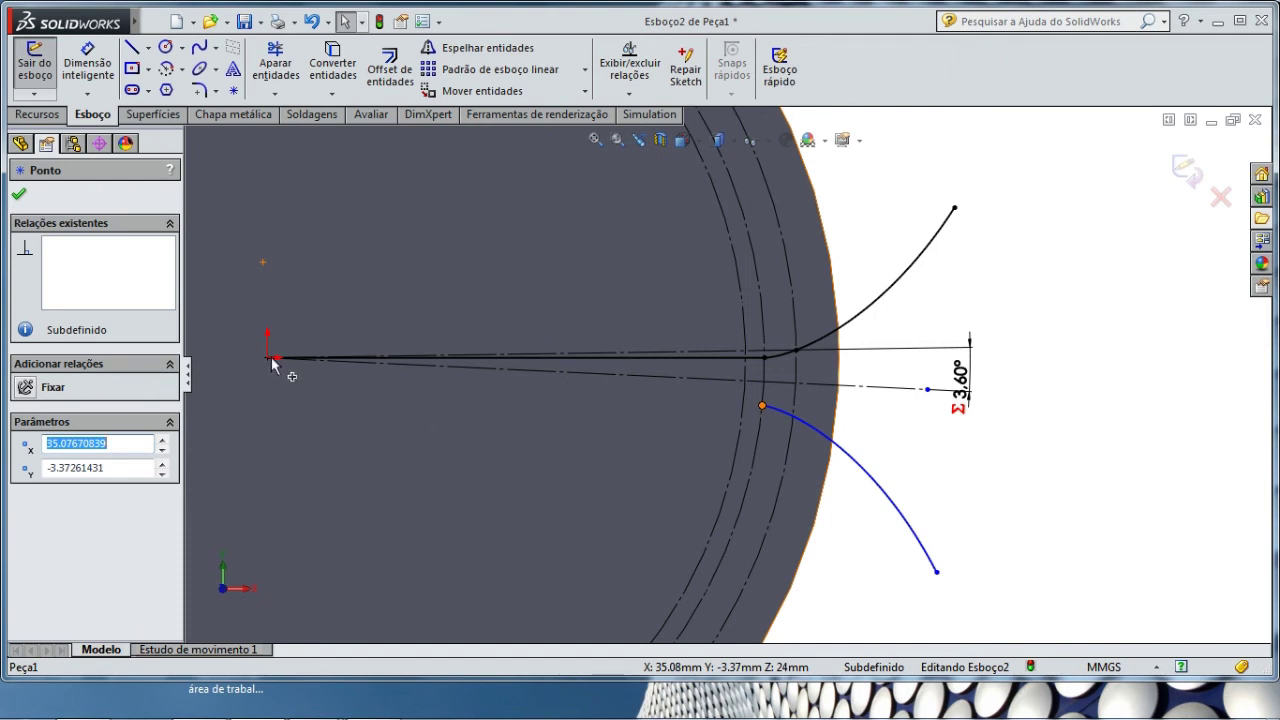
{"action": "left_click", "coordinate": [245, 262]}
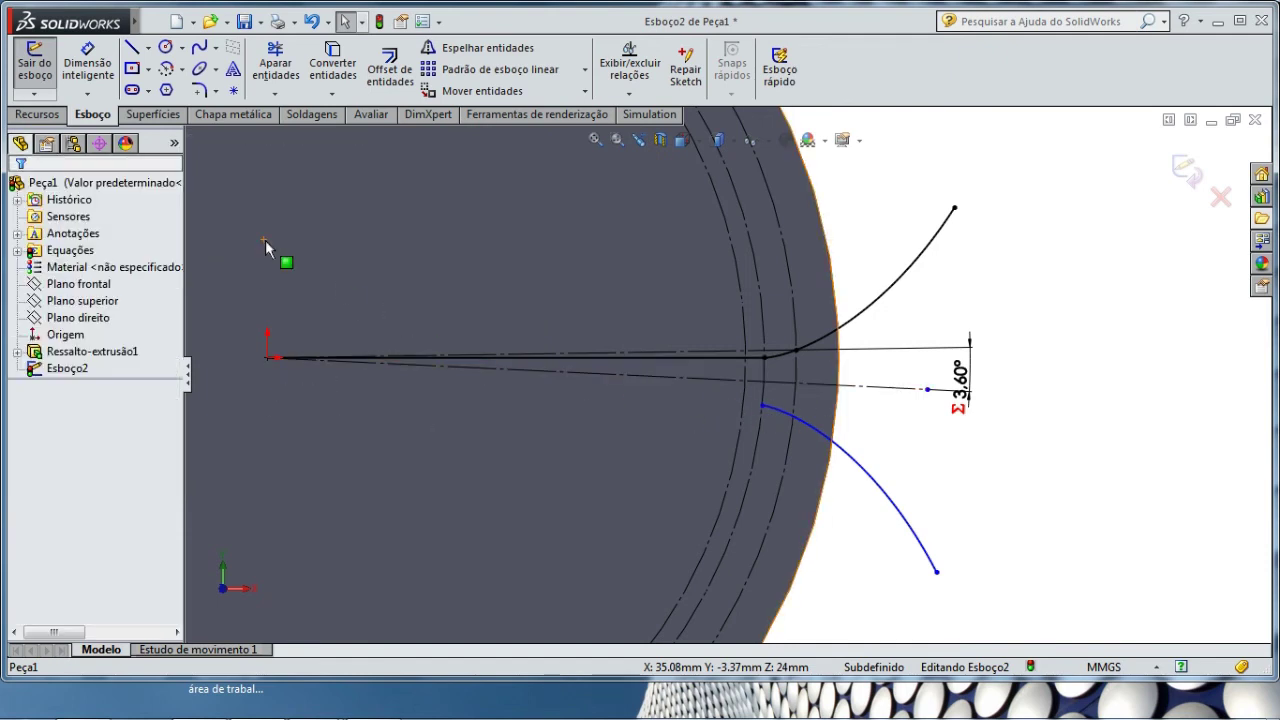
{"action": "left_click", "coordinate": [131, 47]}
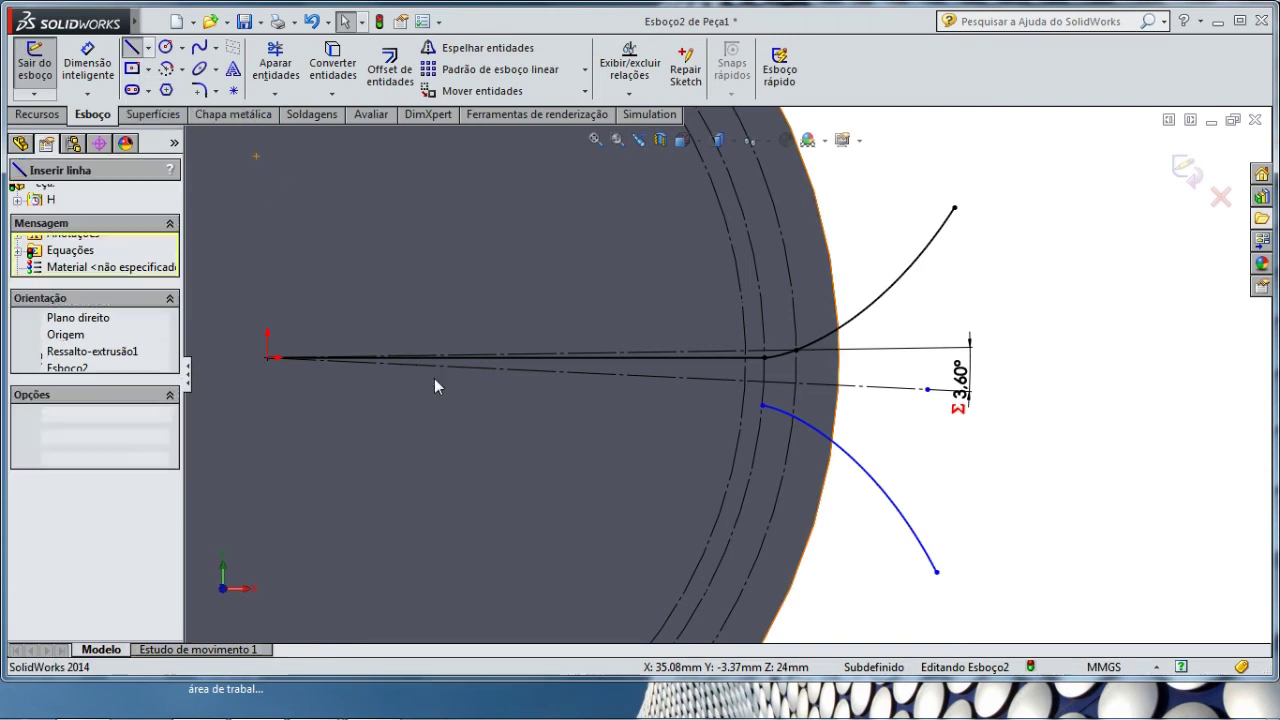
{"action": "left_click", "coordinate": [763, 405]}
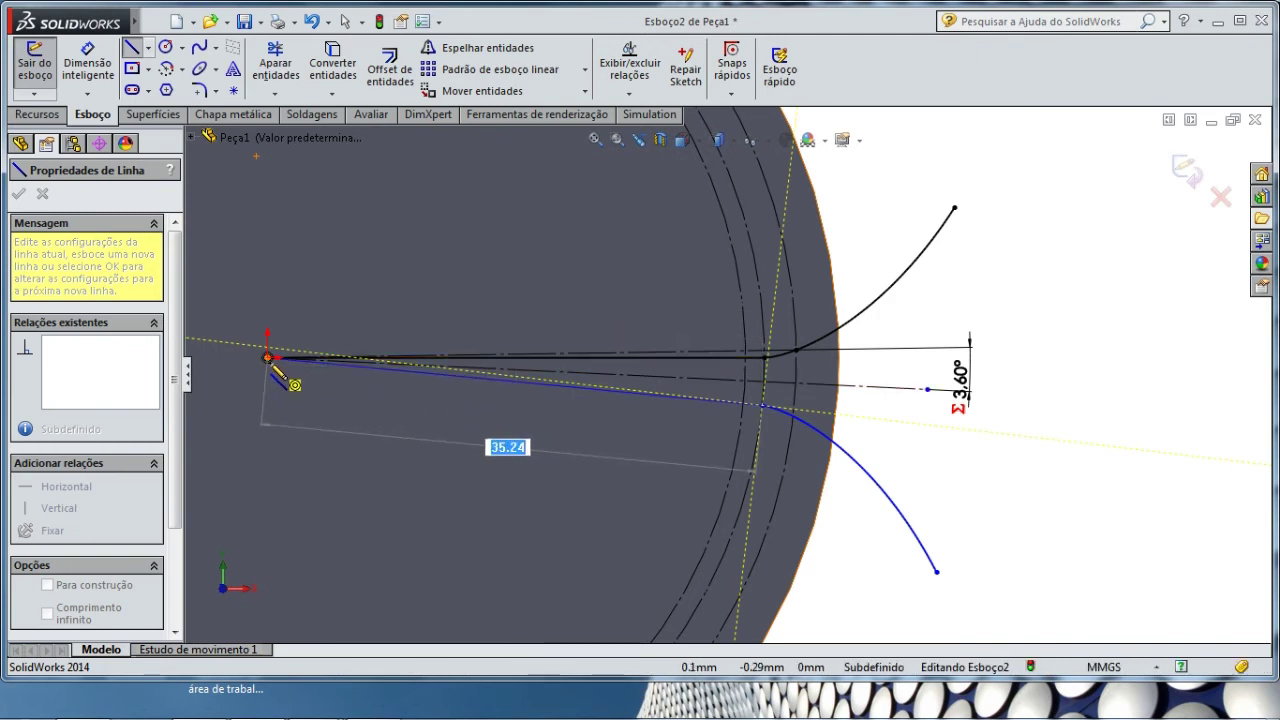
{"action": "left_click", "coordinate": [298, 405]}
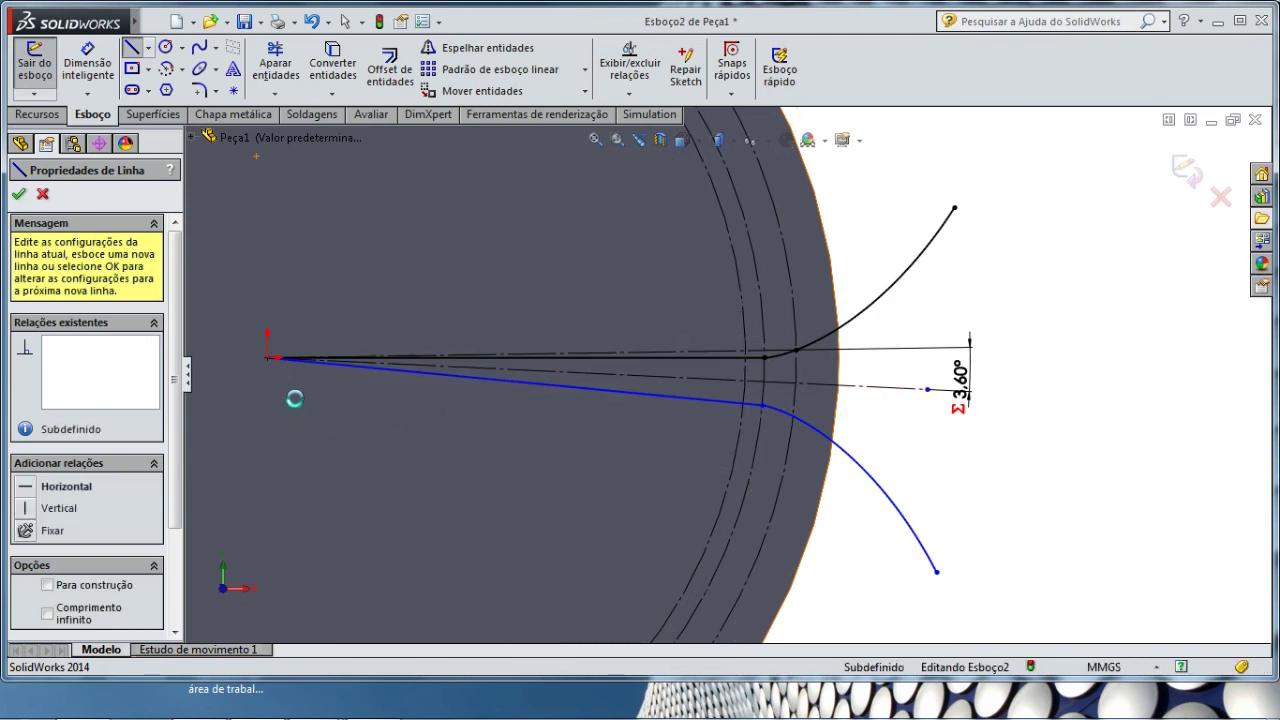
{"action": "key", "text": "Escape"}
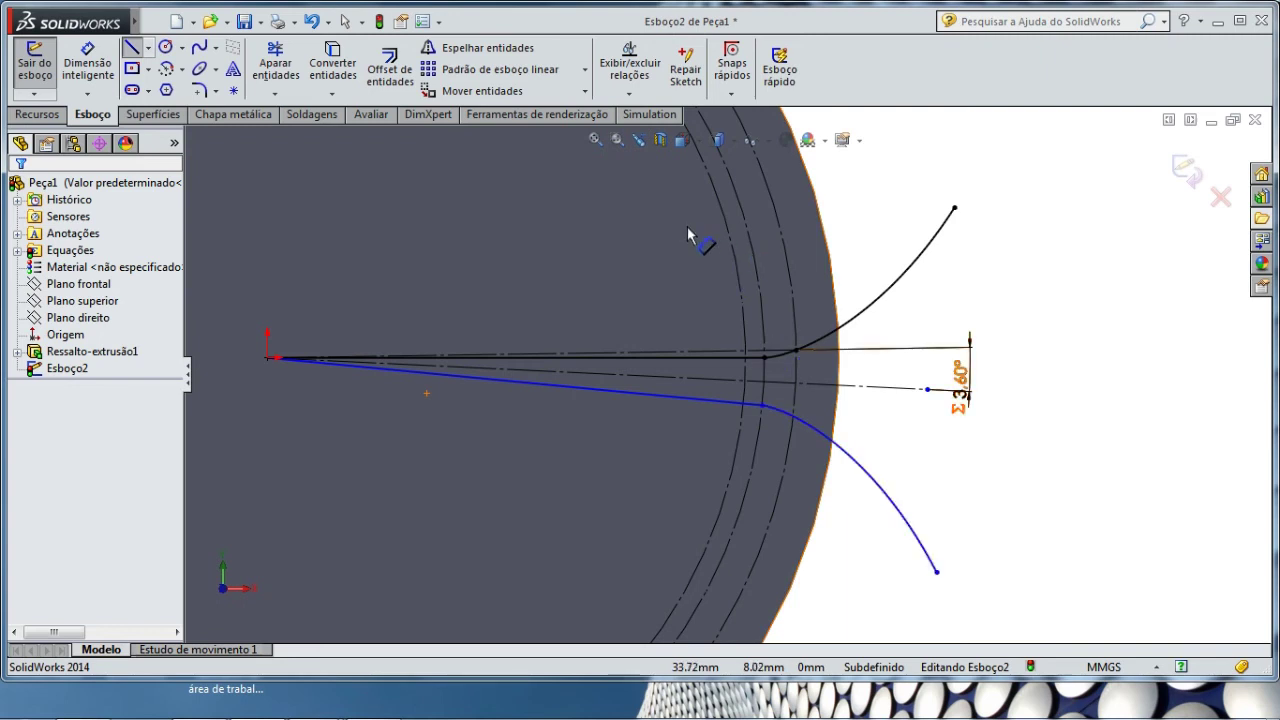
Step: Trim both radial lines and the root circle down to a short arc at the gap bottom
{"action": "left_click", "coordinate": [270, 60]}
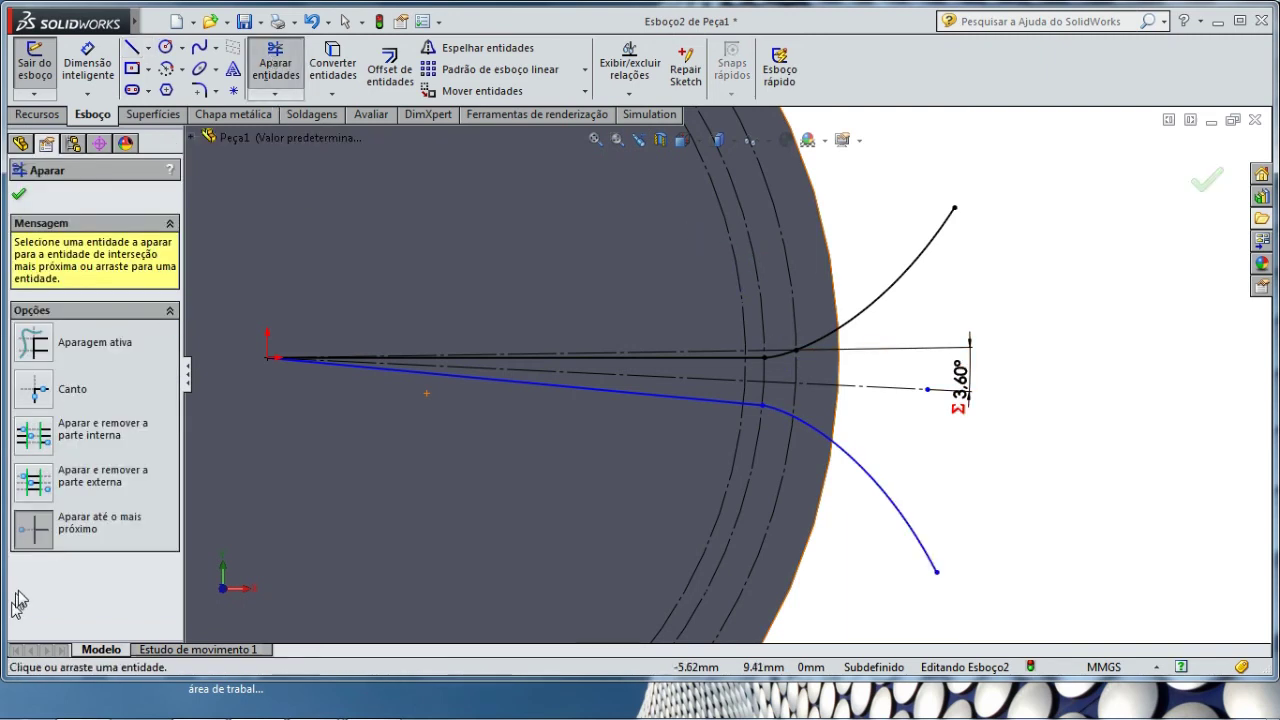
{"action": "left_click", "coordinate": [700, 358]}
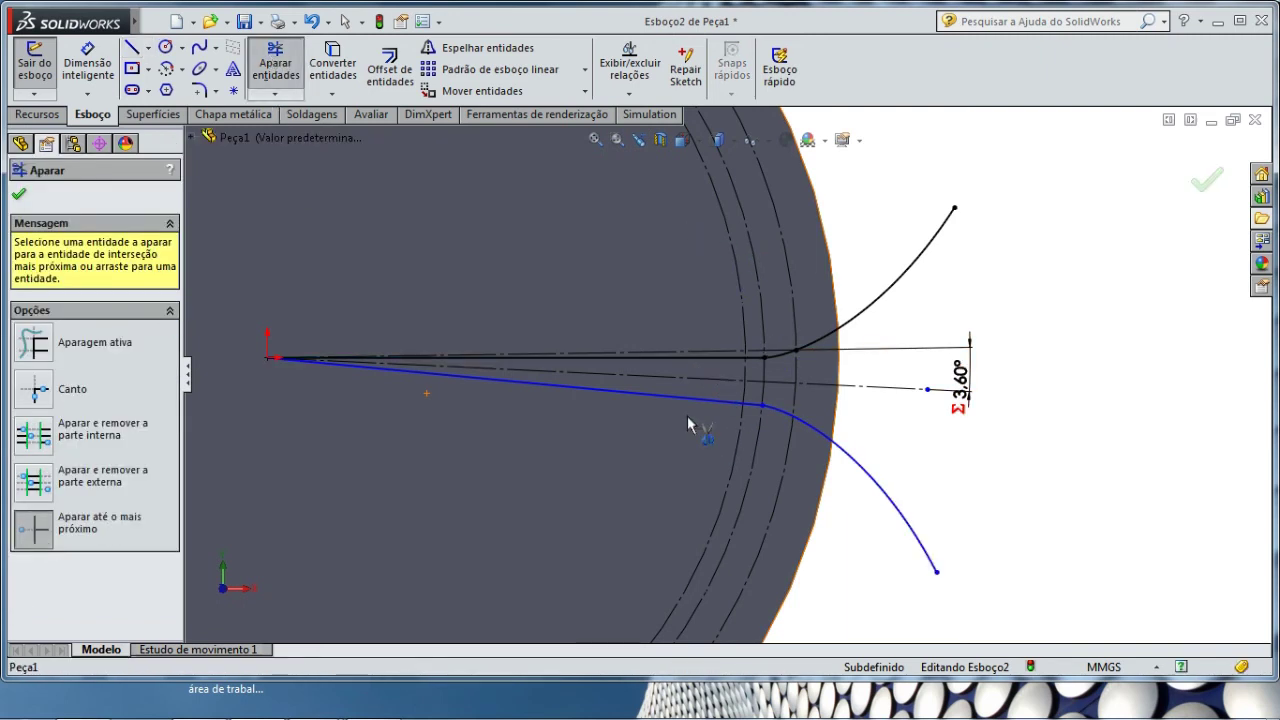
{"action": "left_click", "coordinate": [691, 400]}
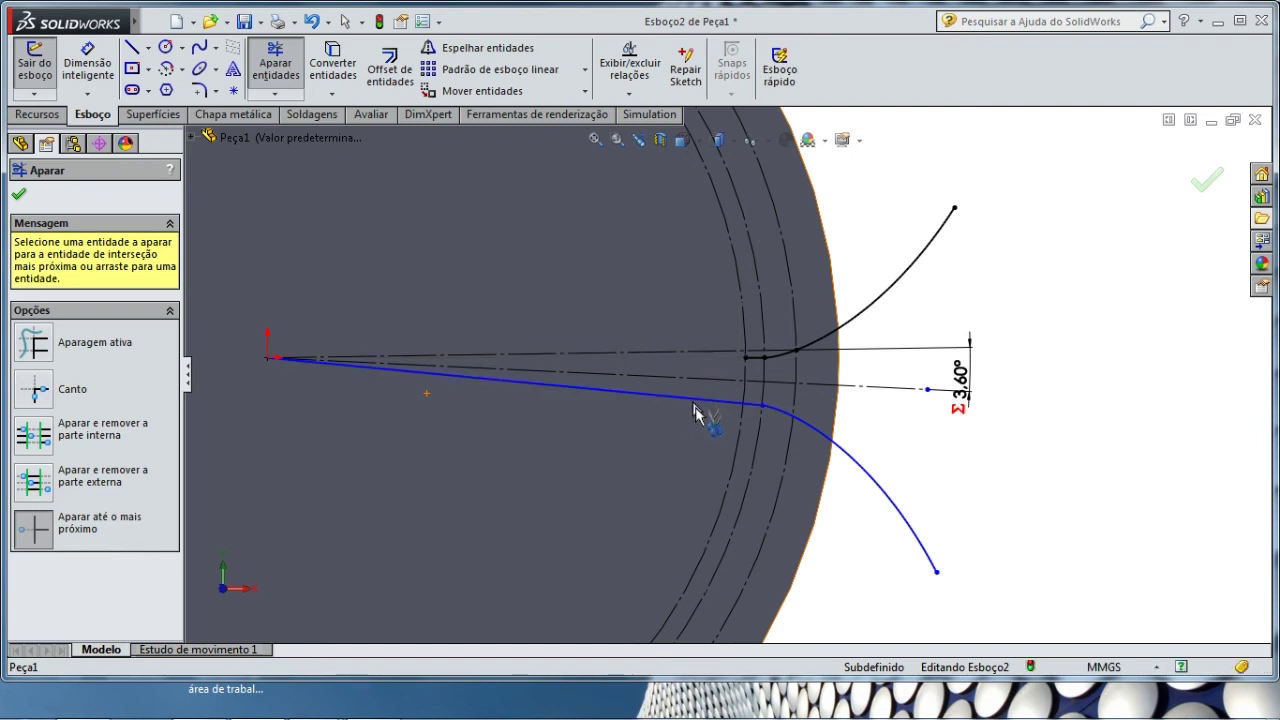
{"action": "left_click", "coordinate": [740, 460]}
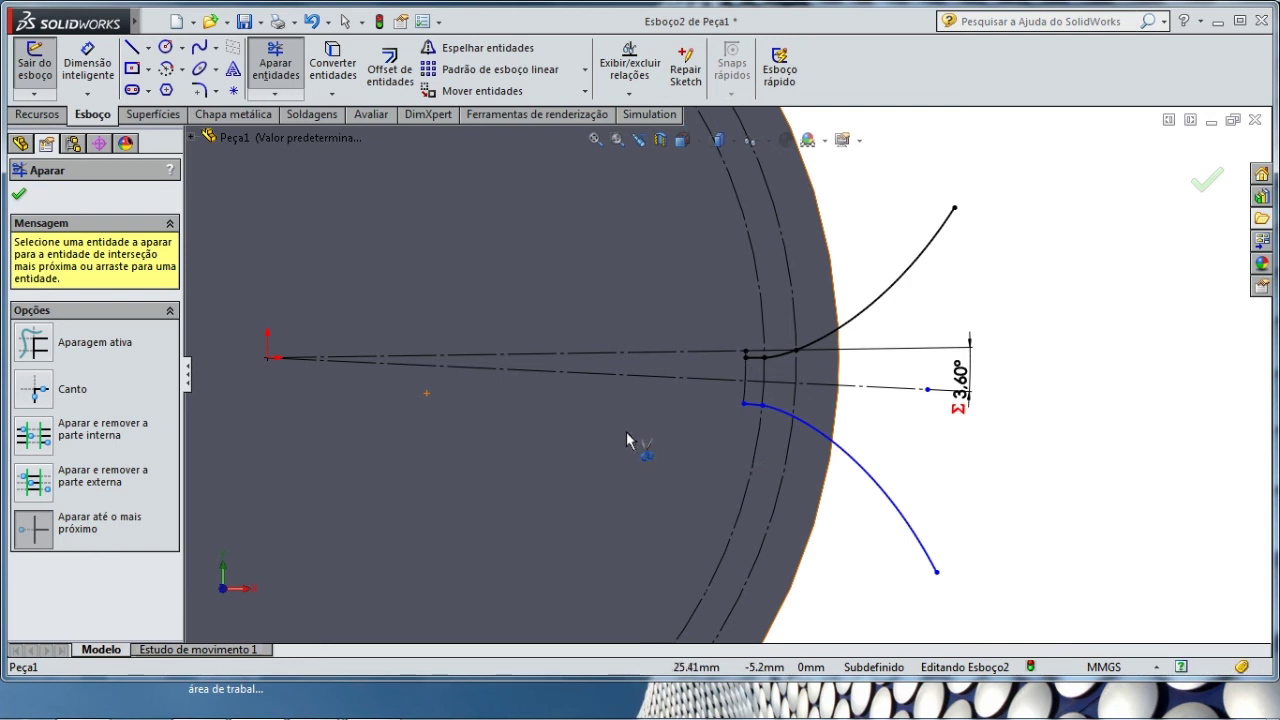
{"action": "scroll", "coordinate": [755, 360], "scroll_direction": "down", "scroll_amount": 2}
{"action": "scroll", "coordinate": [740, 367], "scroll_direction": "down", "scroll_amount": 2}
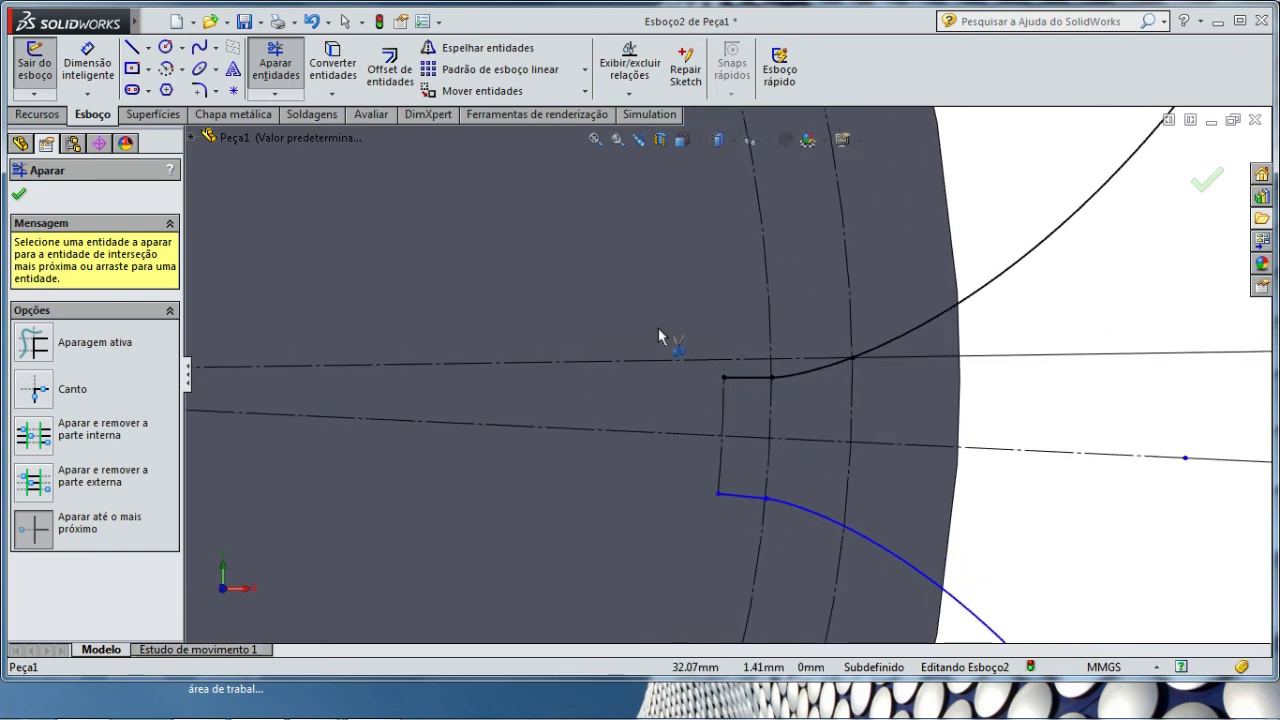
{"action": "key", "text": "Escape"}
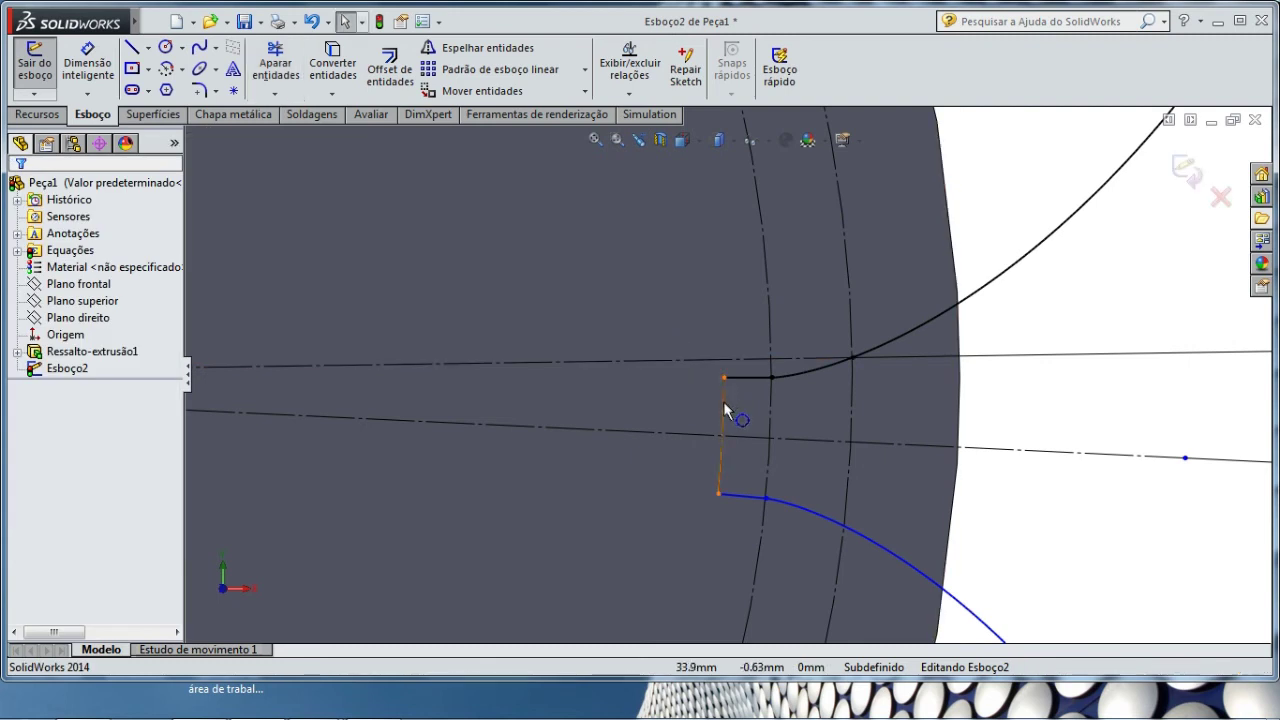
{"action": "left_click", "coordinate": [724, 405]}
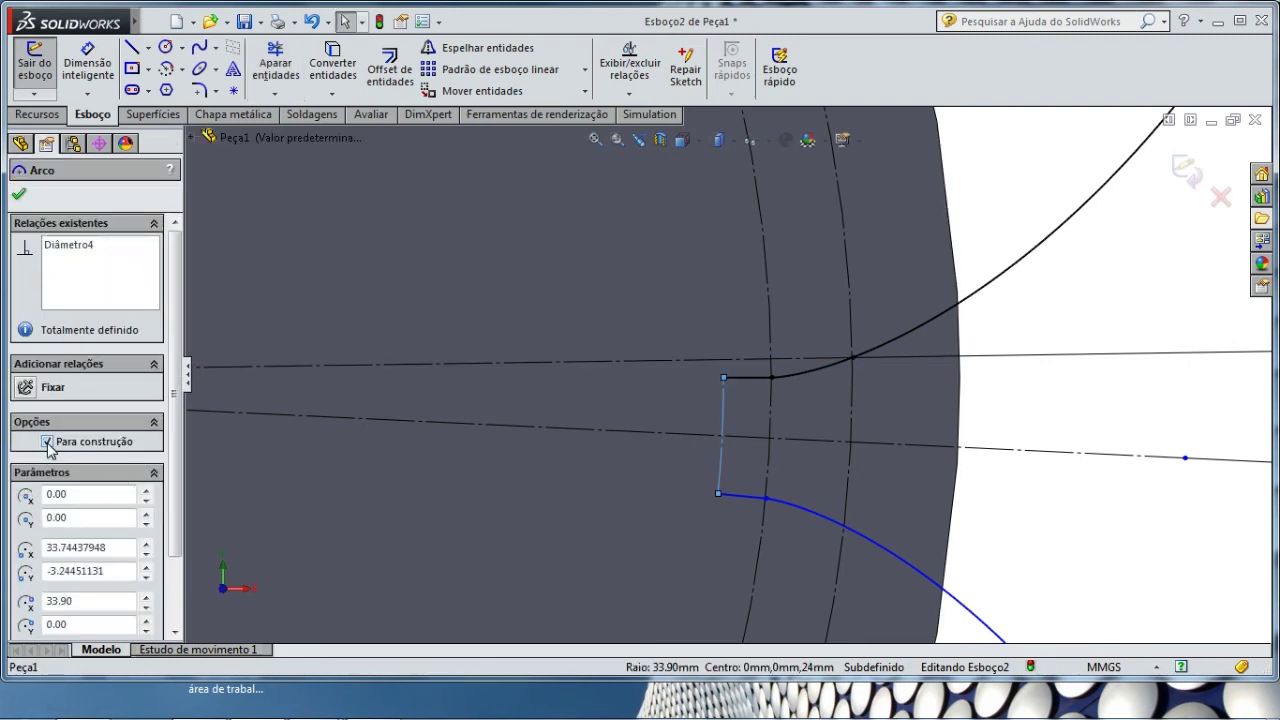
{"action": "left_click", "coordinate": [212, 455]}
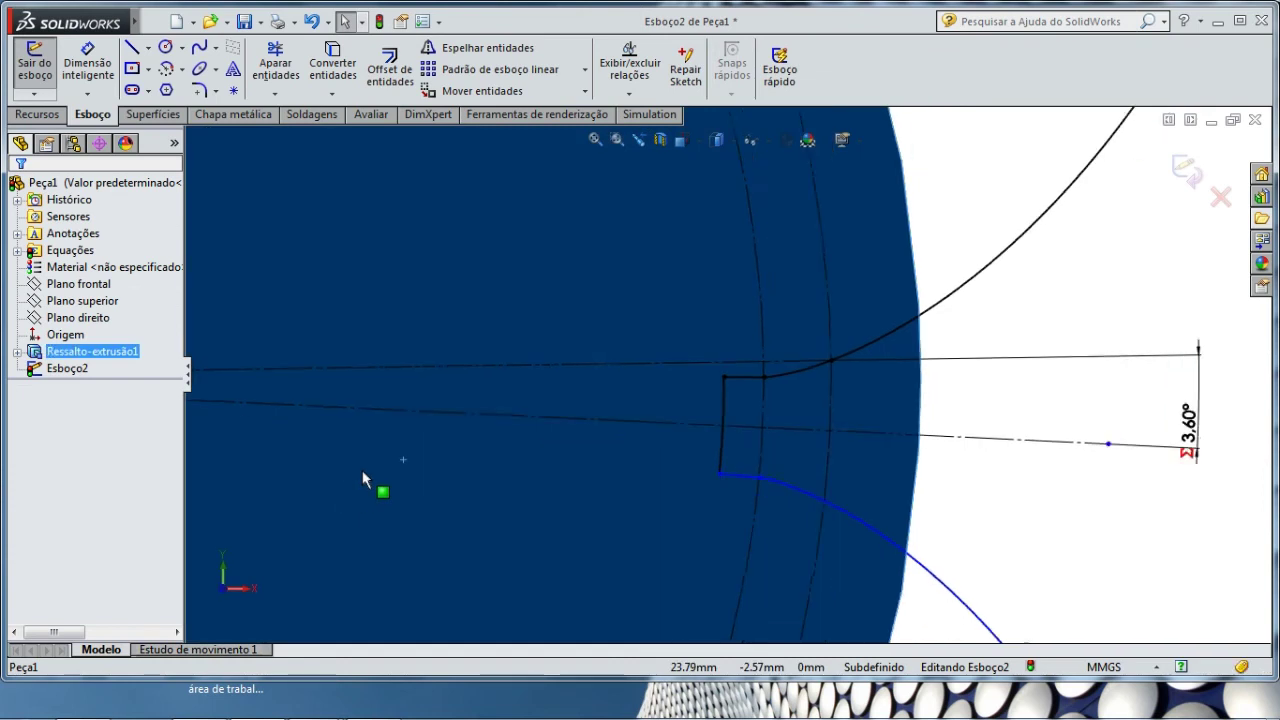
{"action": "left_click", "coordinate": [957, 305]}
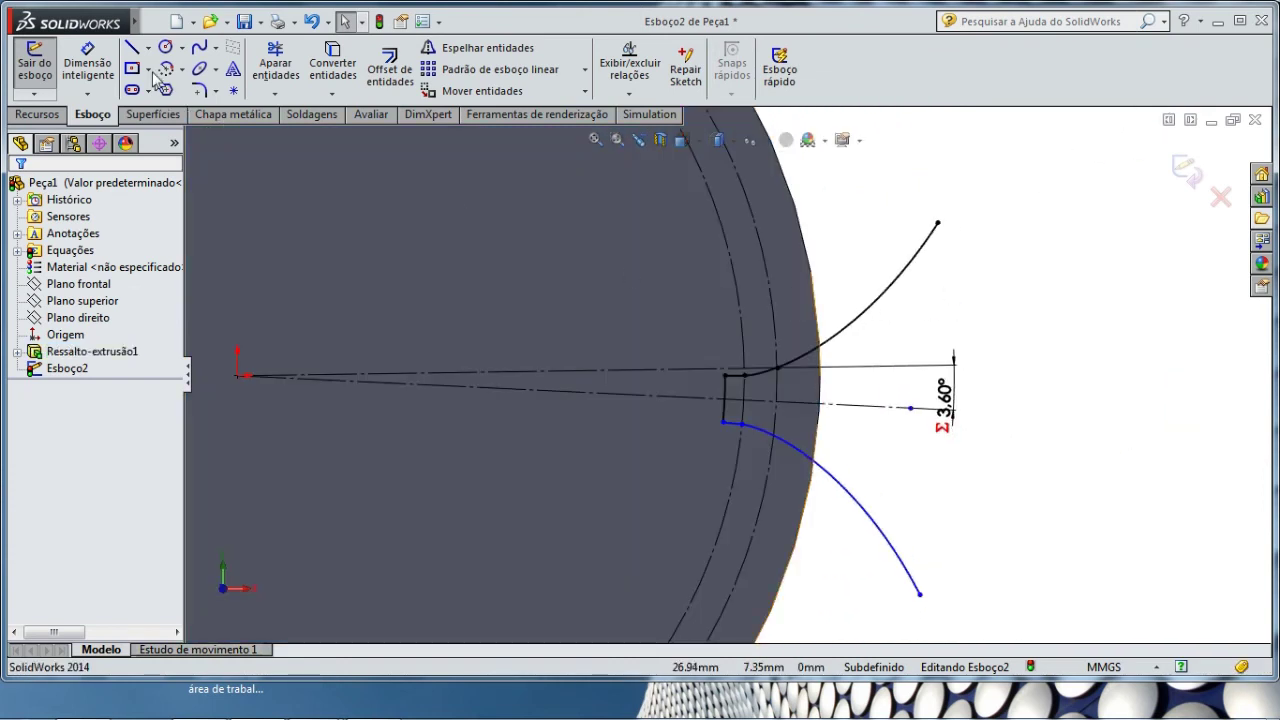
{"action": "left_click", "coordinate": [182, 70]}
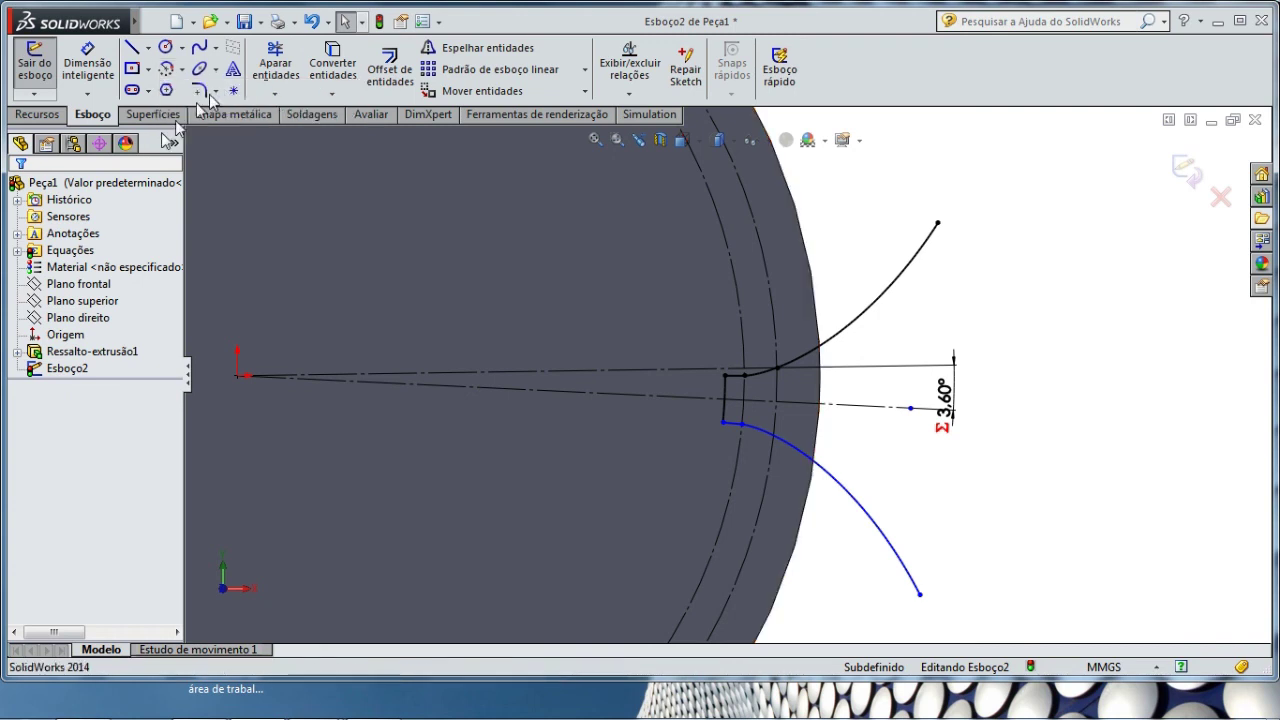
{"action": "left_click", "coordinate": [166, 68]}
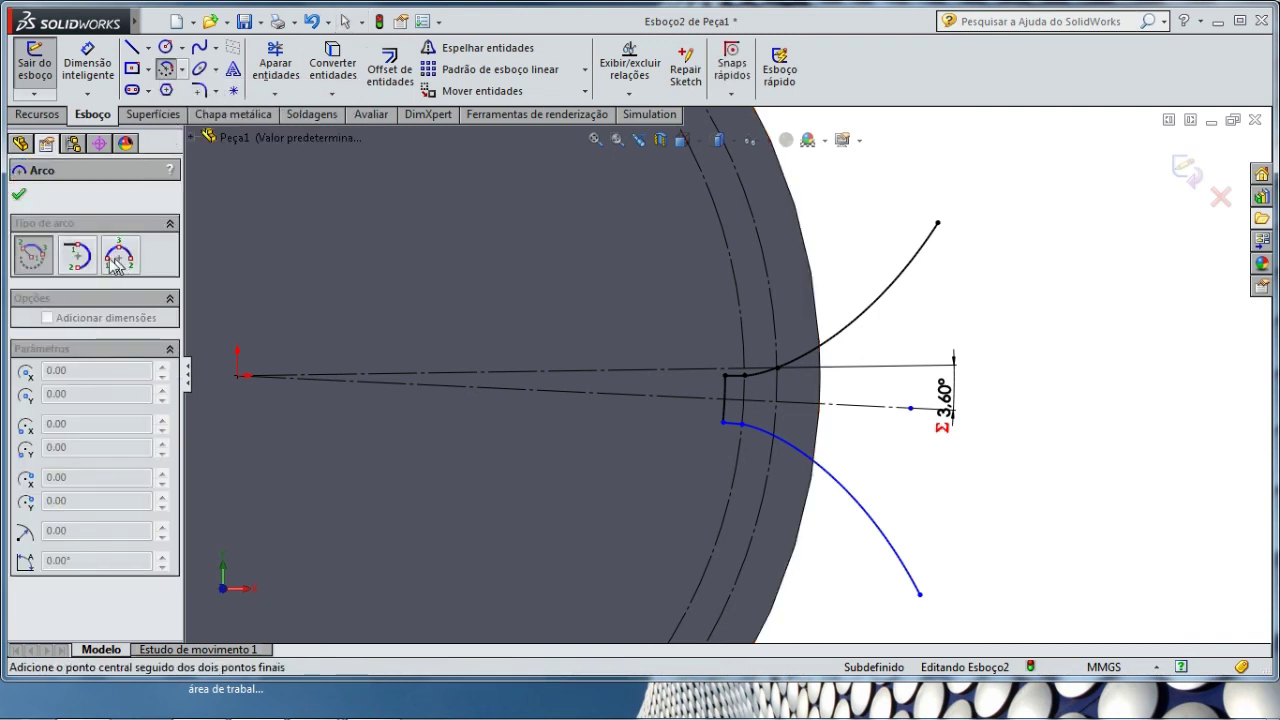
Step: Draw an origin-centred arc joining both flank tips, then exit Esboço2
{"action": "left_click", "coordinate": [237, 375]}
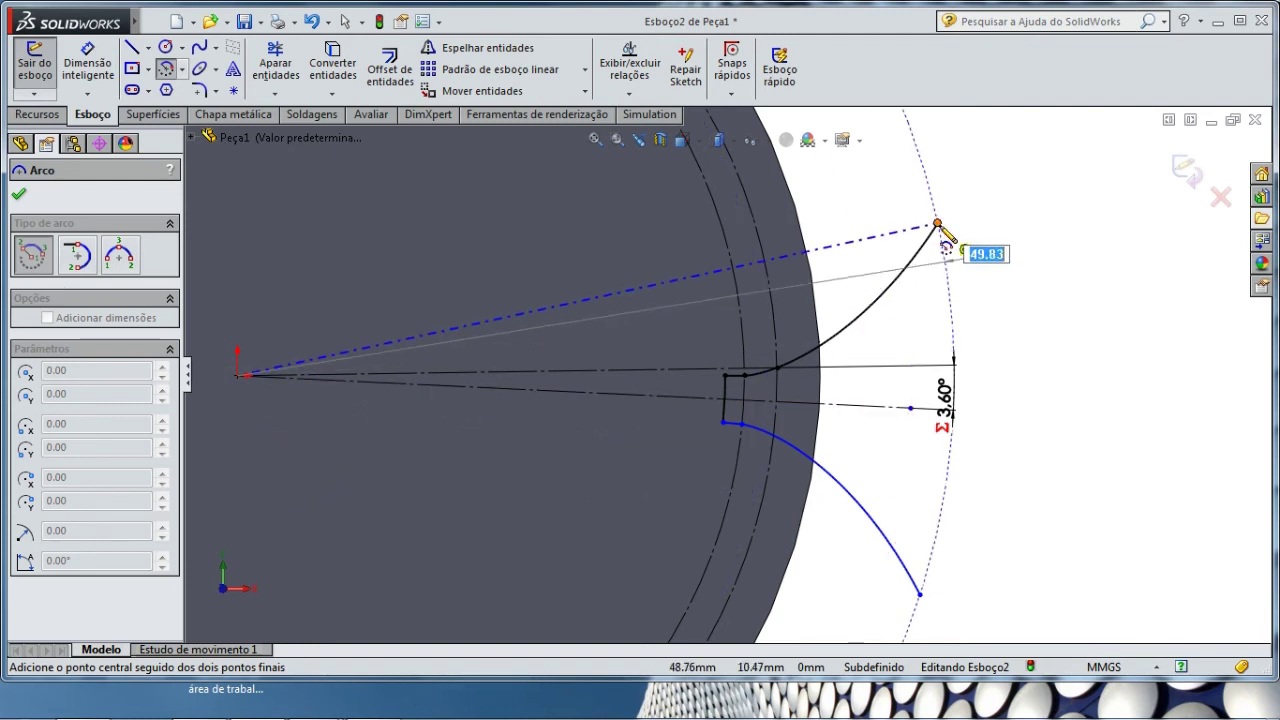
{"action": "left_click", "coordinate": [936, 598]}
{"action": "left_click", "coordinate": [944, 250]}
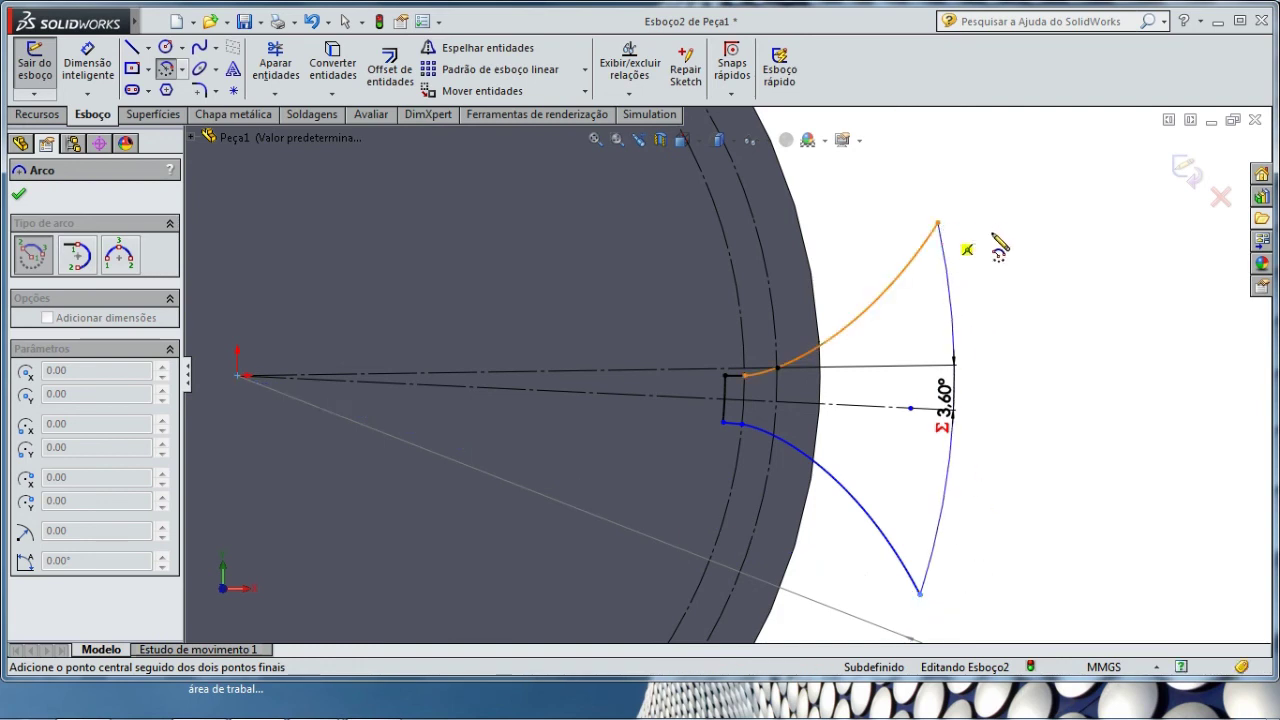
{"action": "key", "text": "Escape"}
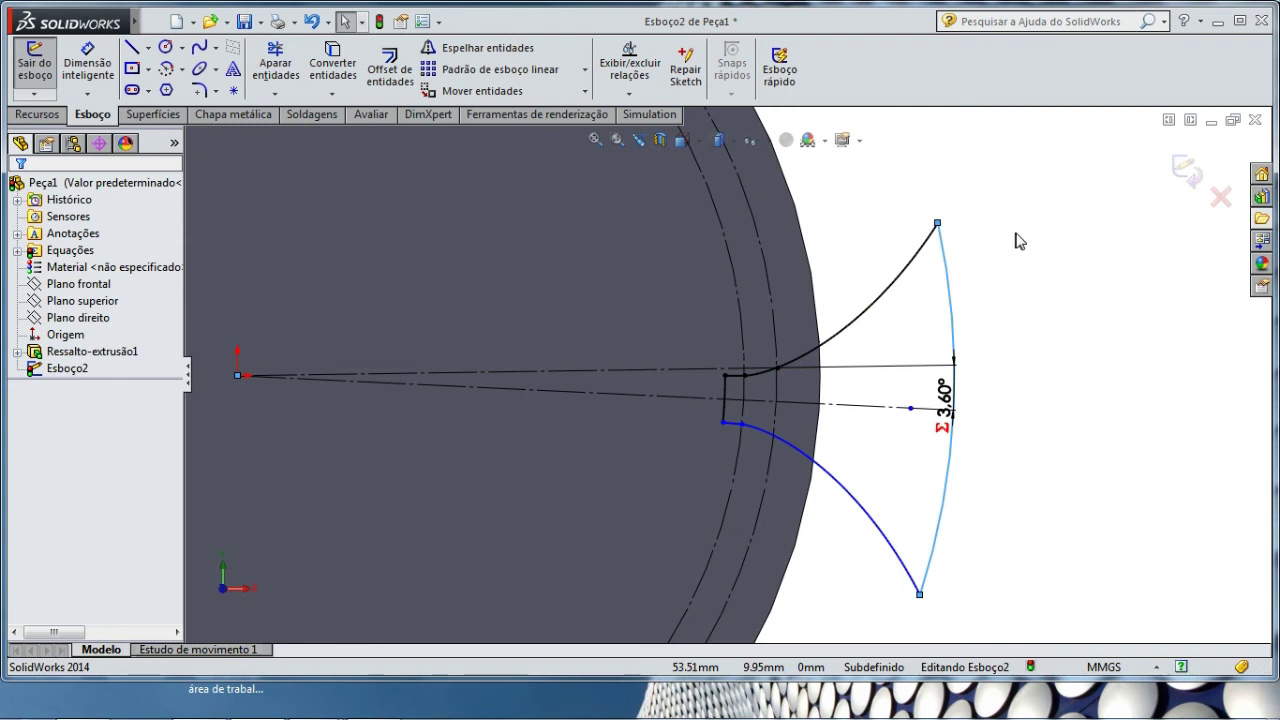
{"action": "left_click", "coordinate": [1018, 241]}
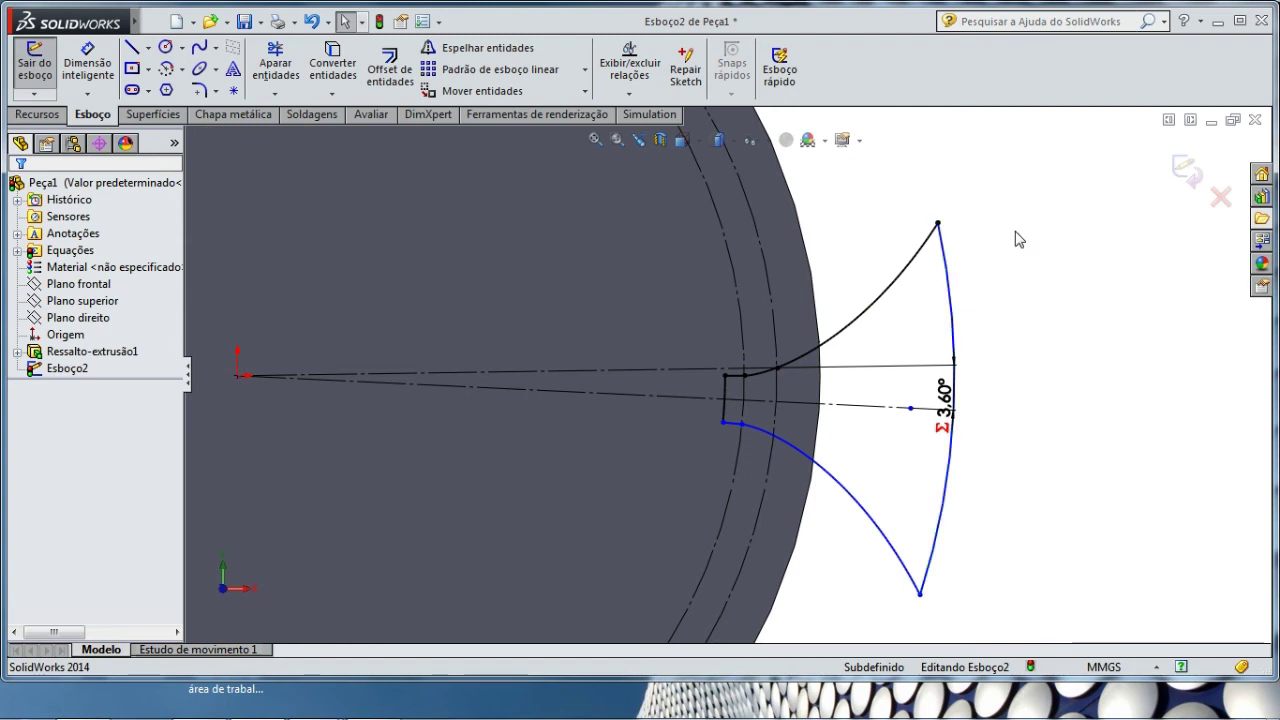
{"action": "key", "text": "ctrl+b"}
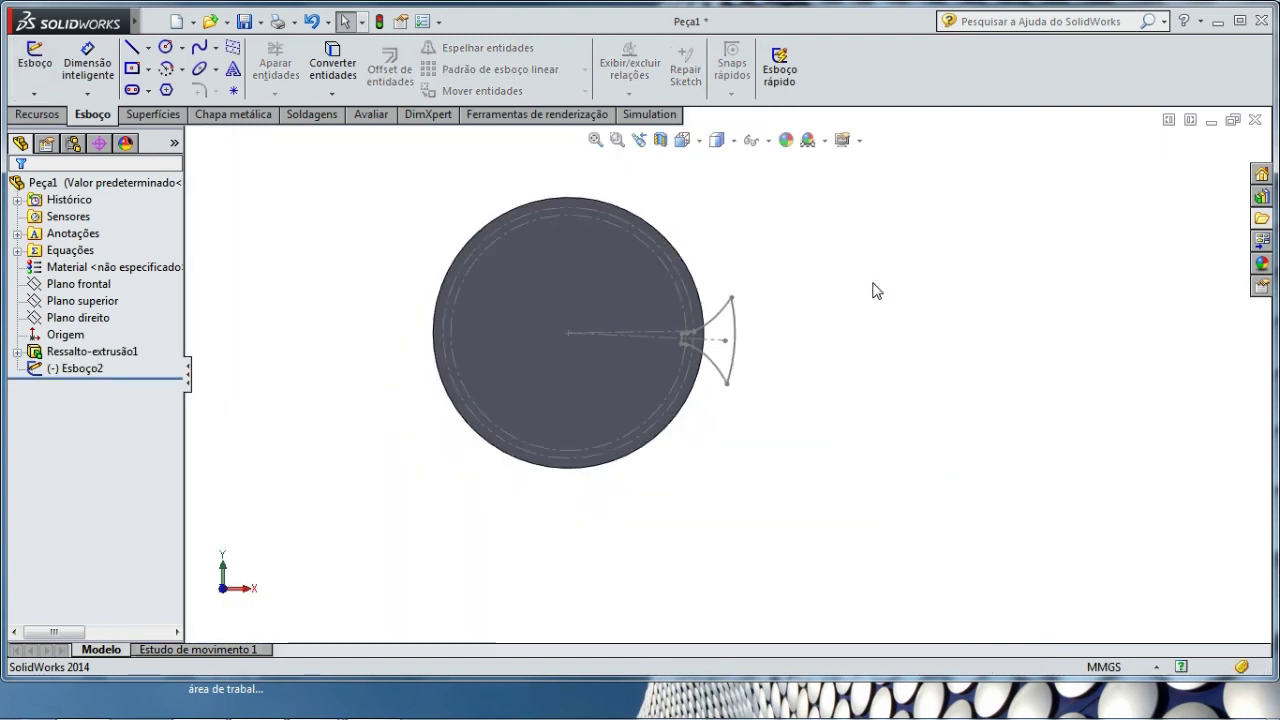
Step: Cut-extrude the tooth-gap sketch Passante (through all) across the gear blank
{"action": "middle_click_drag", "start_coordinate": [873, 293], "coordinate": [829, 300]}
{"action": "left_click", "coordinate": [37, 114]}
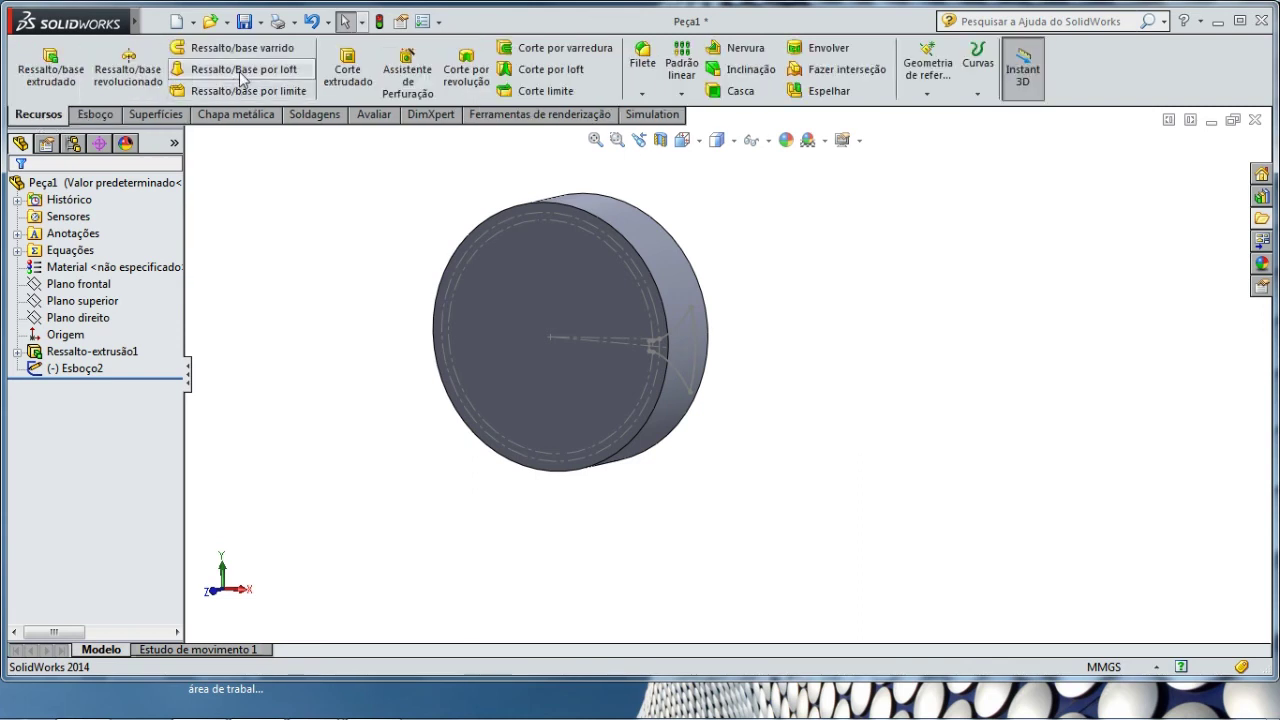
{"action": "left_click", "coordinate": [350, 65]}
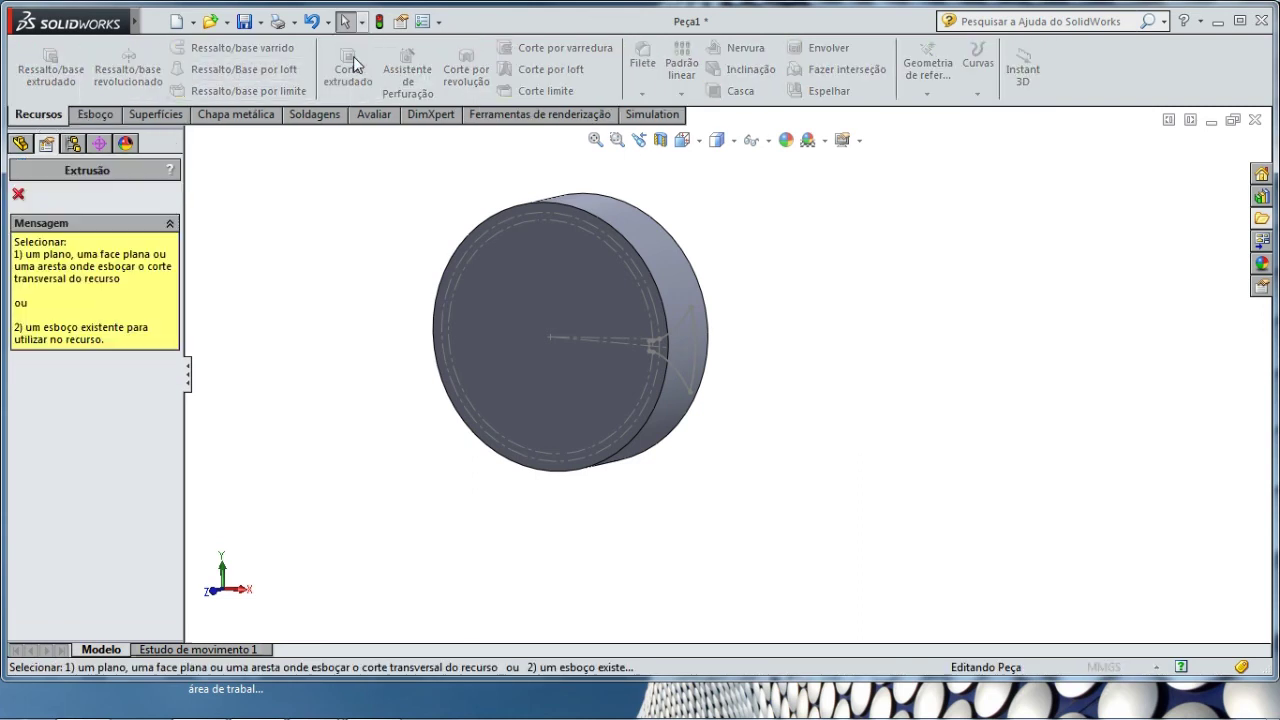
{"action": "left_click", "coordinate": [695, 321]}
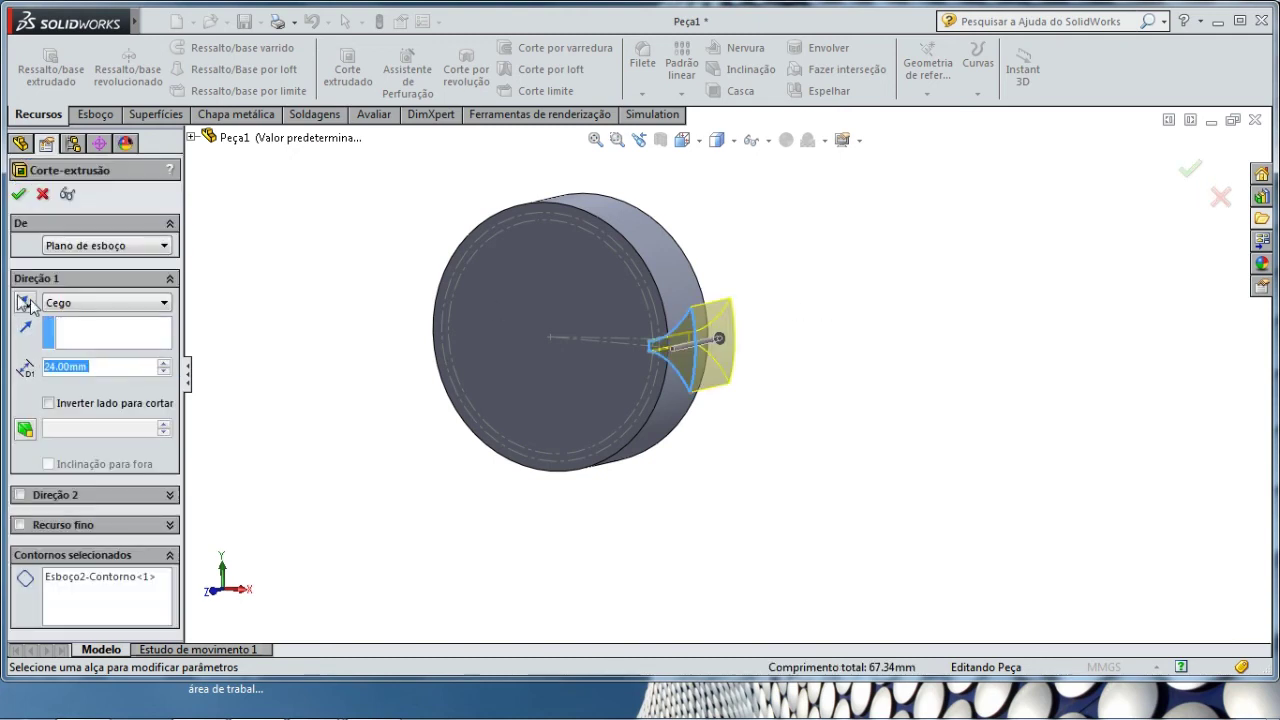
{"action": "left_click", "coordinate": [107, 303]}
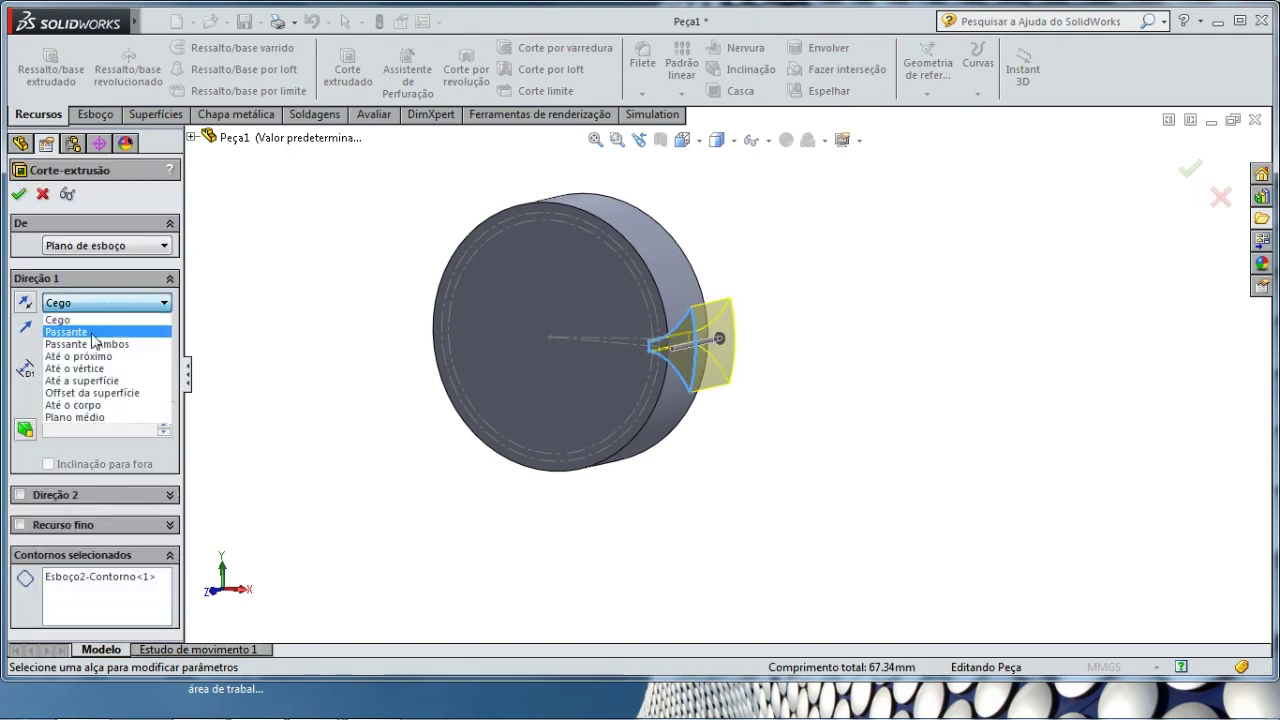
{"action": "left_click", "coordinate": [97, 340]}
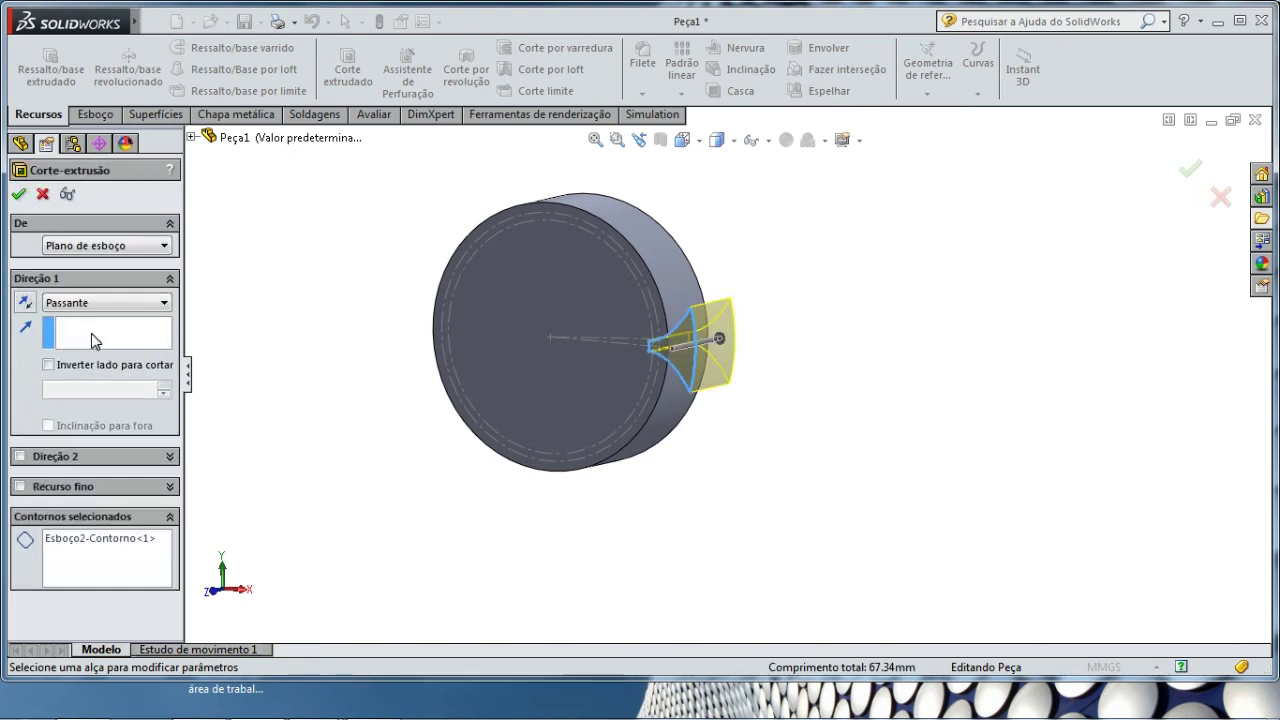
{"action": "left_click", "coordinate": [18, 194]}
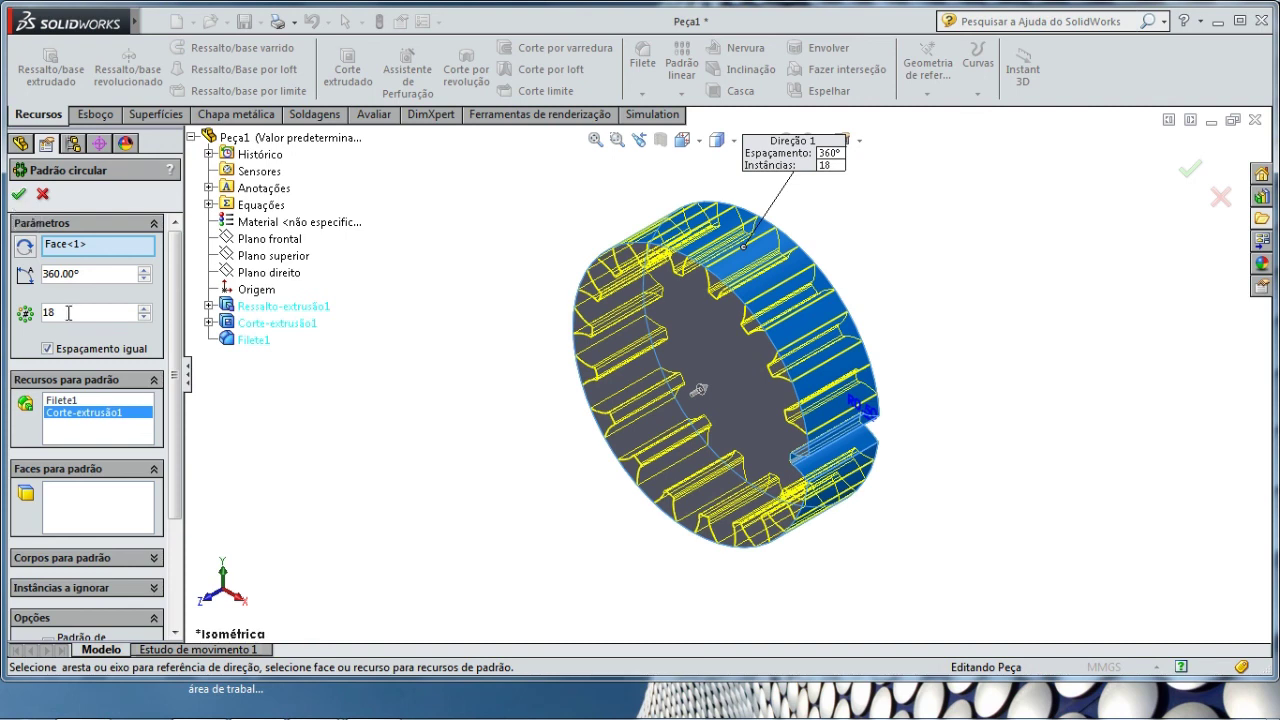
Step: Set the circular pattern to 25 equally spaced instances over 360° and accept it
{"action": "type", "text": "2"}
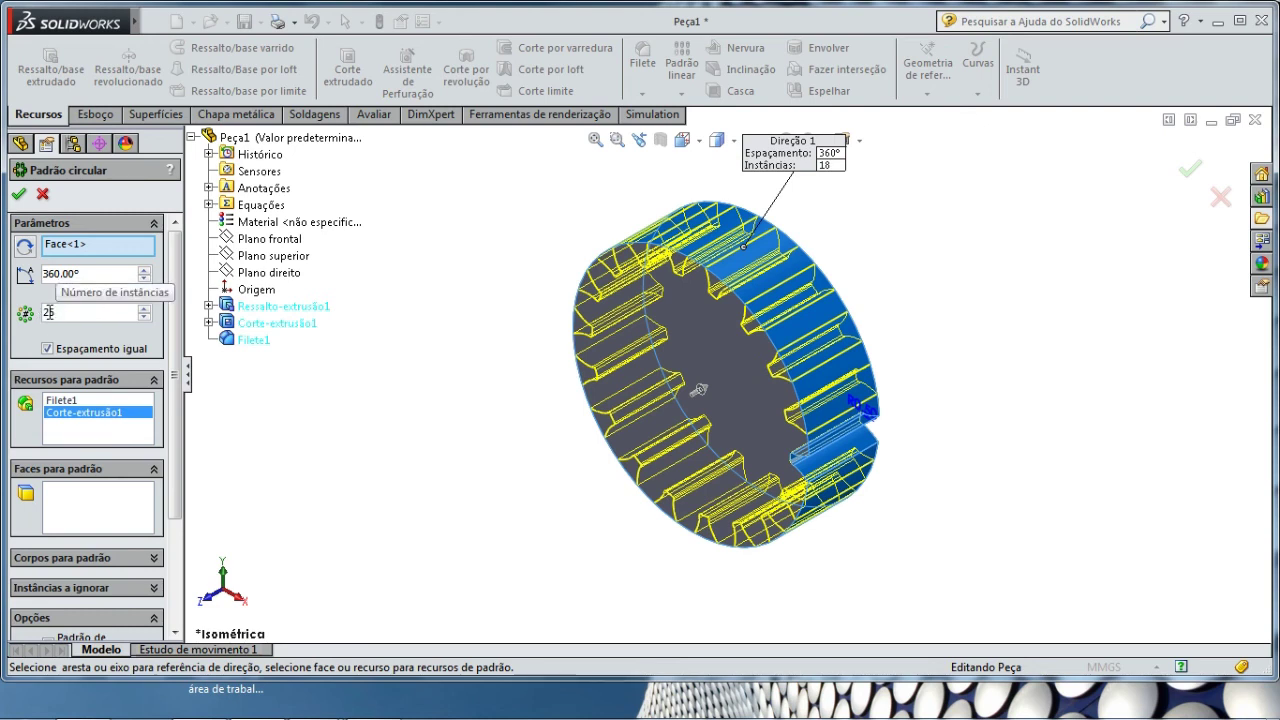
{"action": "key", "text": "Return"}
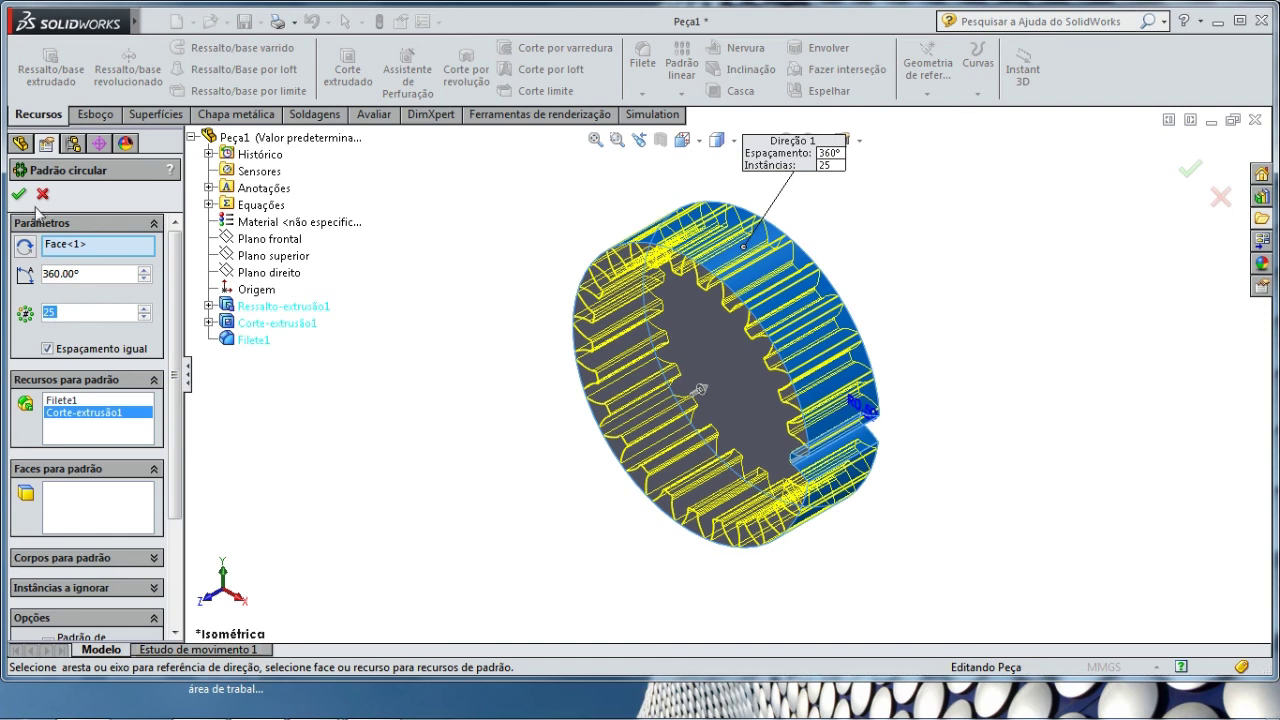
{"action": "left_click", "coordinate": [20, 197]}
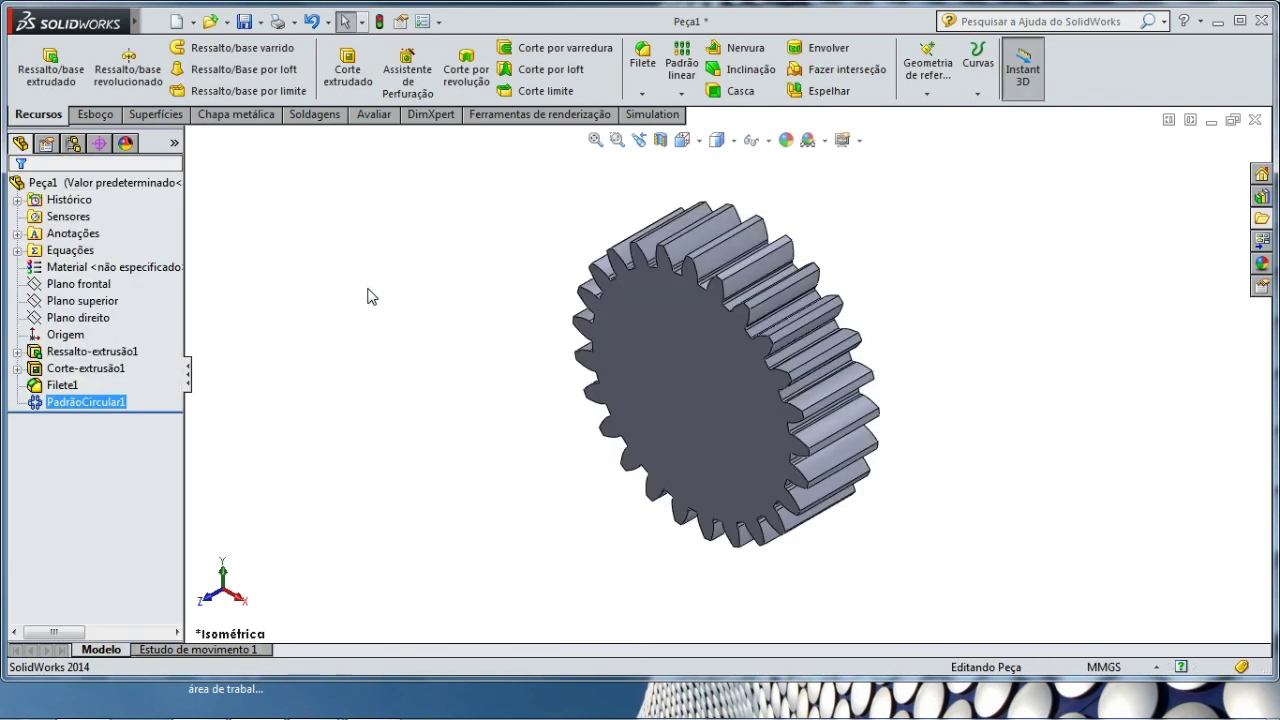
Step: Orbit the finished gear to inspect its teeth, then return to the isometric view
{"action": "mouse_move", "coordinate": [400, 449]}
{"action": "middle_mouse_down"}
{"action": "mouse_move", "coordinate": [560, 343]}
{"action": "mouse_move", "coordinate": [560, 371]}
{"action": "mouse_move", "coordinate": [516, 354]}
{"action": "mouse_move", "coordinate": [548, 334]}
{"action": "mouse_move", "coordinate": [737, 291]}
{"action": "mouse_move", "coordinate": [718, 353]}
{"action": "mouse_move", "coordinate": [549, 409]}
{"action": "mouse_move", "coordinate": [563, 426]}
{"action": "mouse_move", "coordinate": [820, 396]}
{"action": "mouse_move", "coordinate": [717, 449]}
{"action": "mouse_move", "coordinate": [723, 314]}
{"action": "mouse_move", "coordinate": [580, 543]}
{"action": "mouse_move", "coordinate": [562, 326]}
{"action": "mouse_move", "coordinate": [574, 546]}
{"action": "mouse_move", "coordinate": [629, 560]}
{"action": "mouse_move", "coordinate": [609, 578]}
{"action": "mouse_move", "coordinate": [608, 537]}
{"action": "middle_mouse_up"}
{"action": "left_click", "coordinate": [584, 513]}
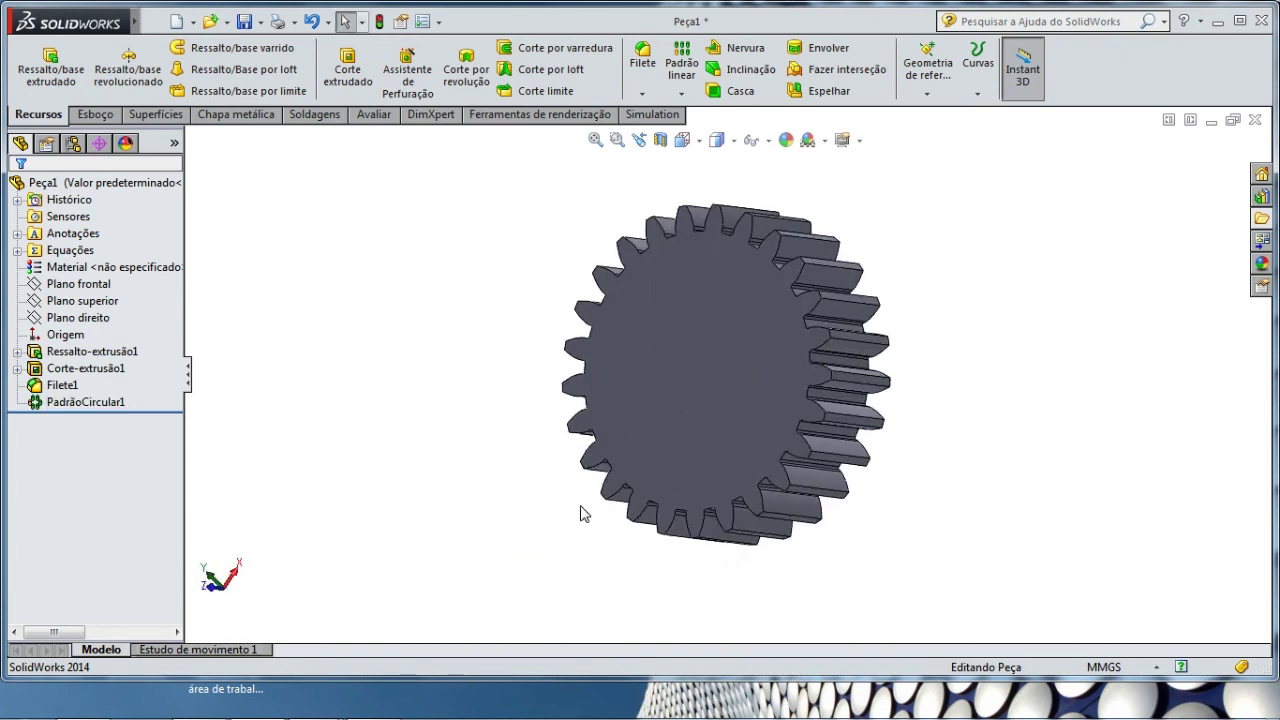
{"action": "key", "text": "ctrl+7"}
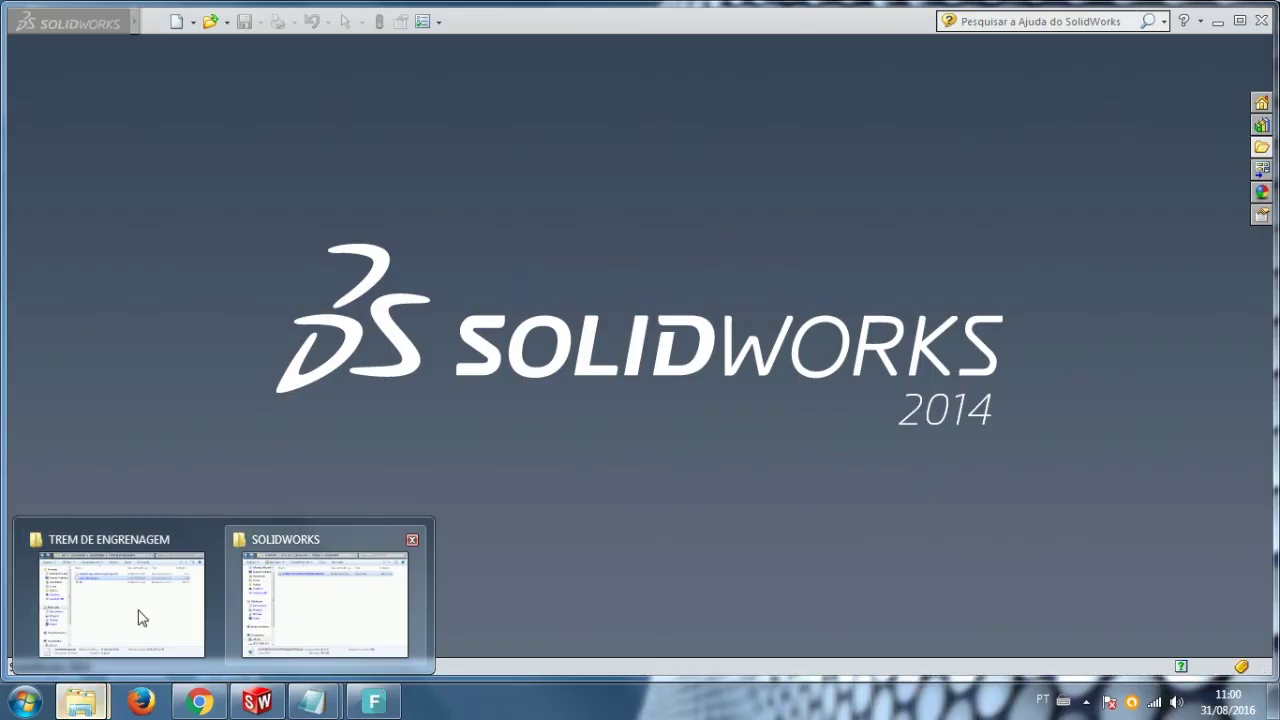
Step: Bring up the TREM DE ENGRENAGEM folder and select the equationsparametrosengrenagemz18 file
{"action": "left_click", "coordinate": [134, 614]}
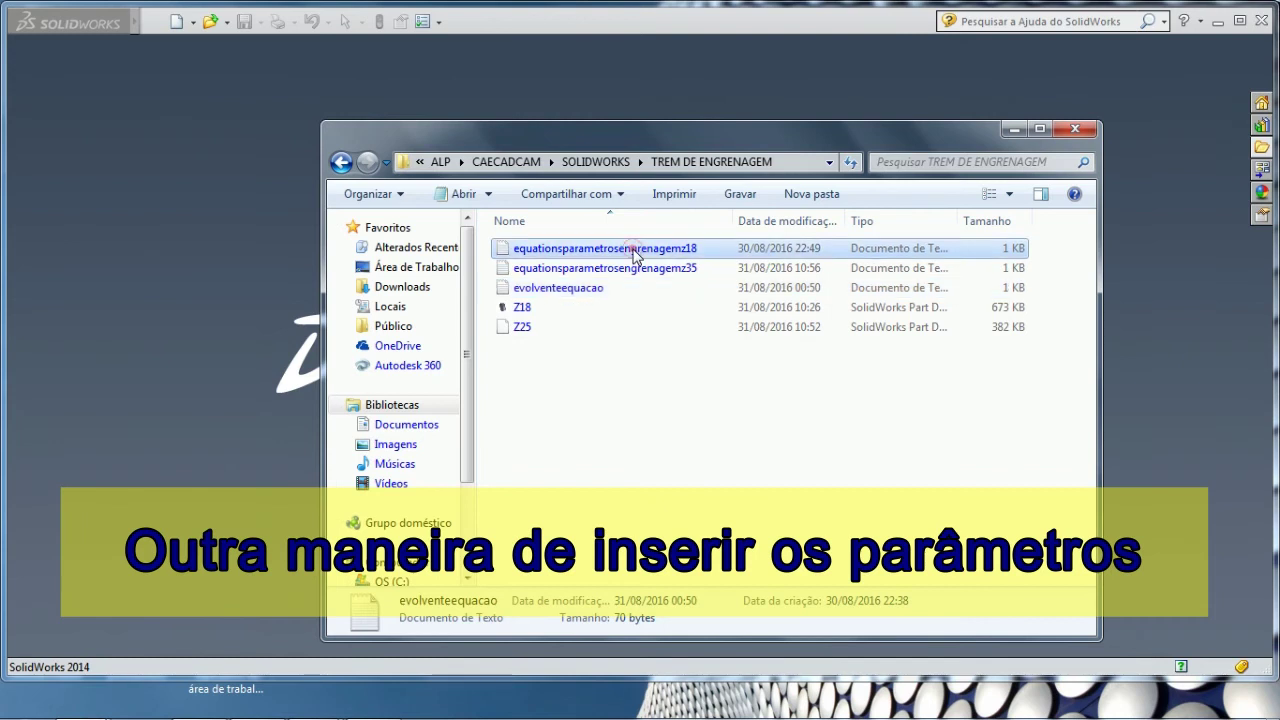
{"action": "left_click", "coordinate": [634, 254]}
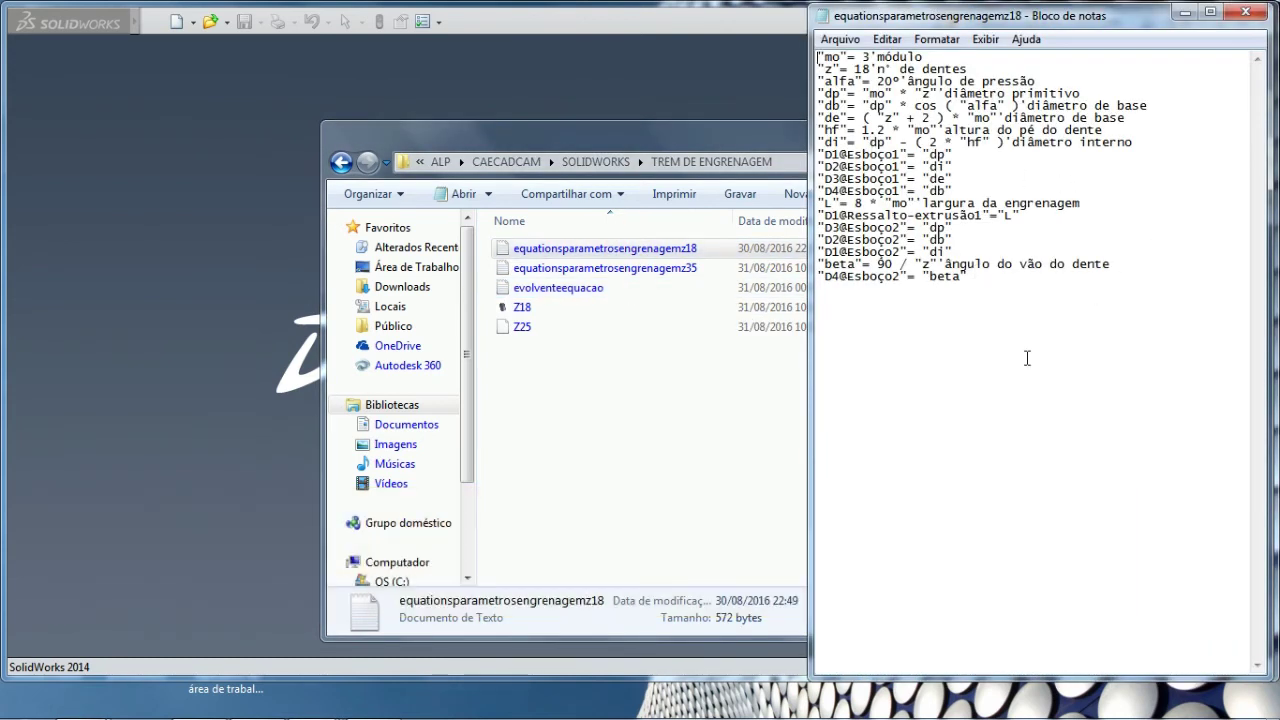
Step: Review the z35 gear equations file in Notepad, then start a new SolidWorks document
{"action": "left_click", "coordinate": [1186, 18]}
{"action": "left_click", "coordinate": [1012, 128]}
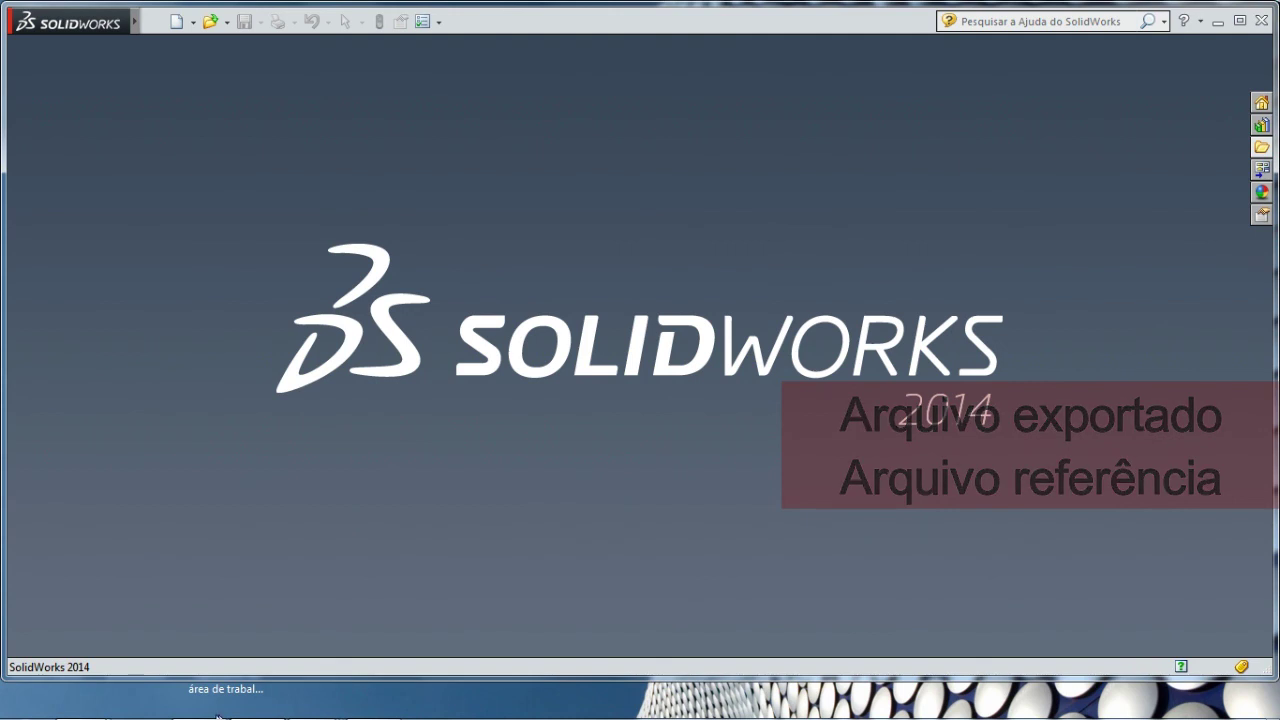
{"action": "mouse_move", "coordinate": [311, 701]}
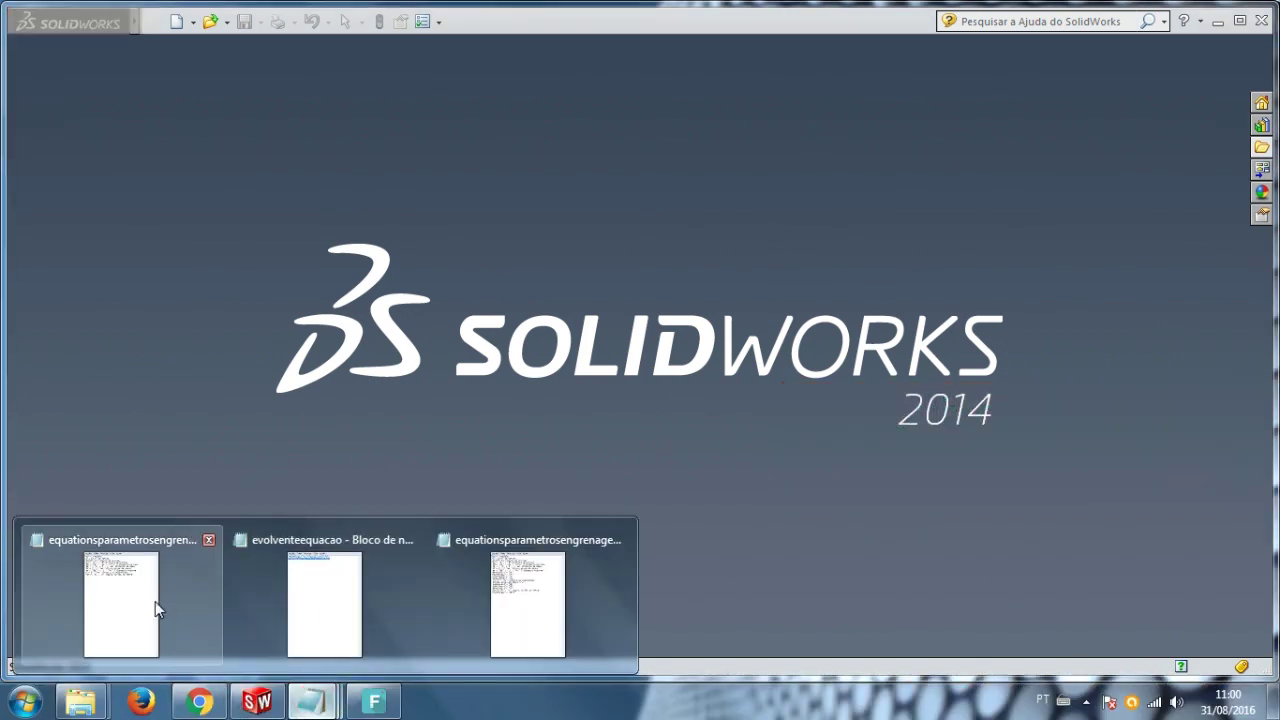
{"action": "left_click", "coordinate": [120, 603]}
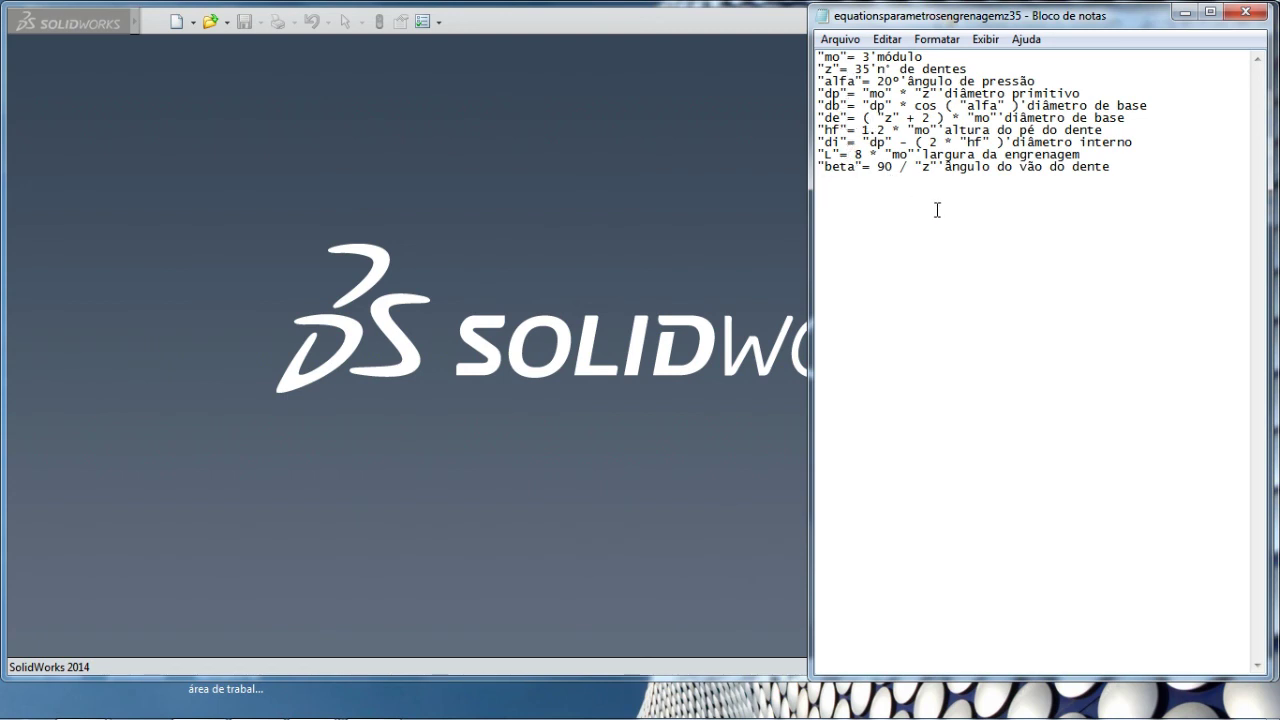
{"action": "left_click", "coordinate": [1180, 12]}
{"action": "left_click", "coordinate": [172, 21]}
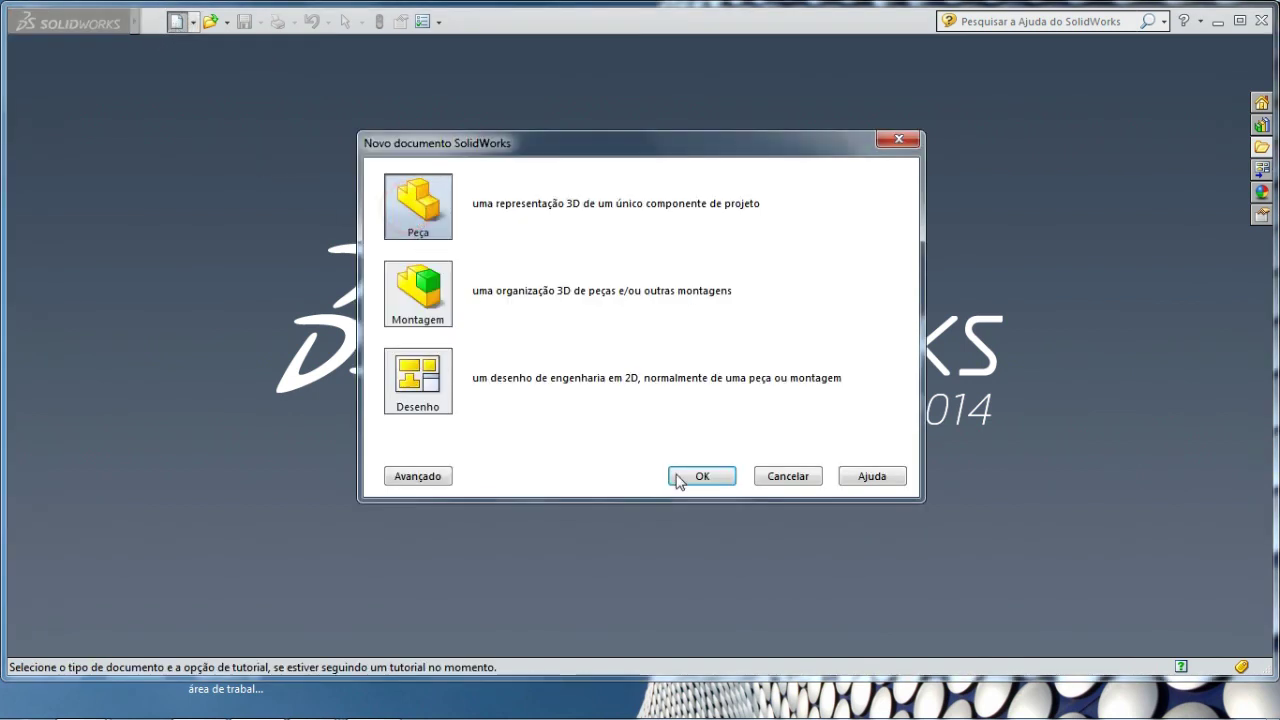
Step: Create a new part and import linked equations from equationsparametrosengrenagemz35 (z = 35, mo = 3)
{"action": "left_click", "coordinate": [702, 477]}
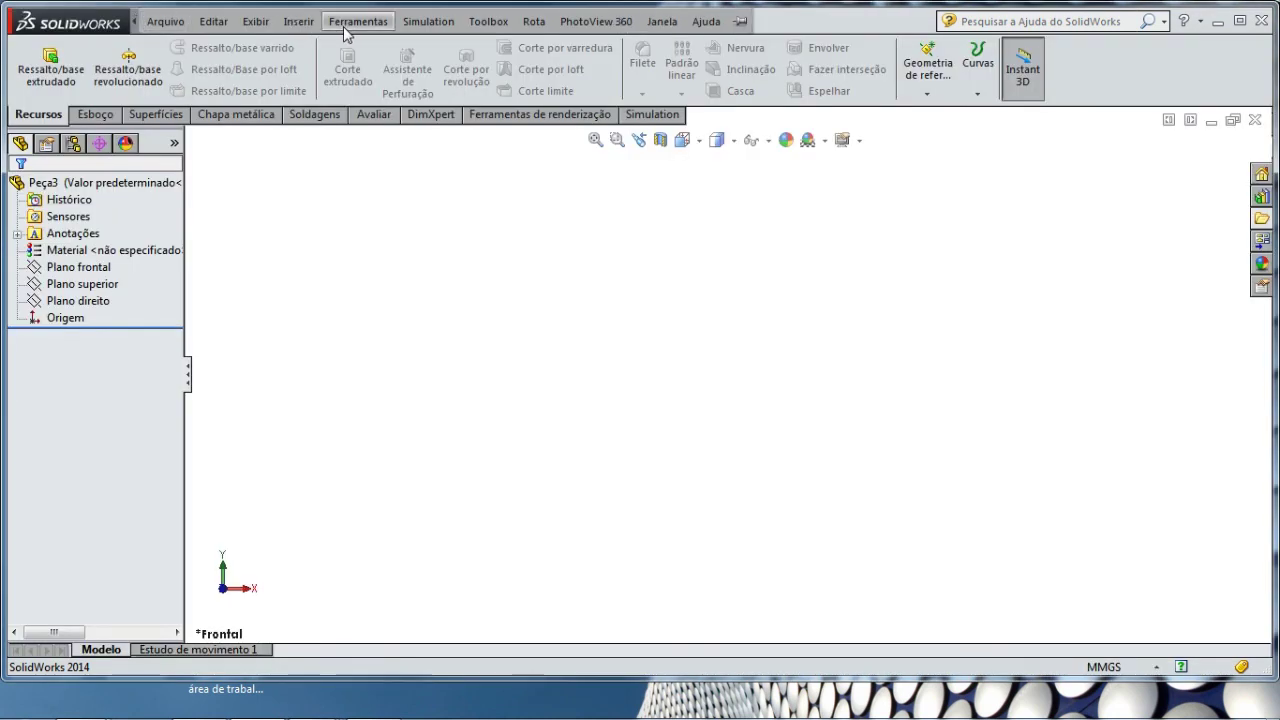
{"action": "left_click", "coordinate": [352, 26]}
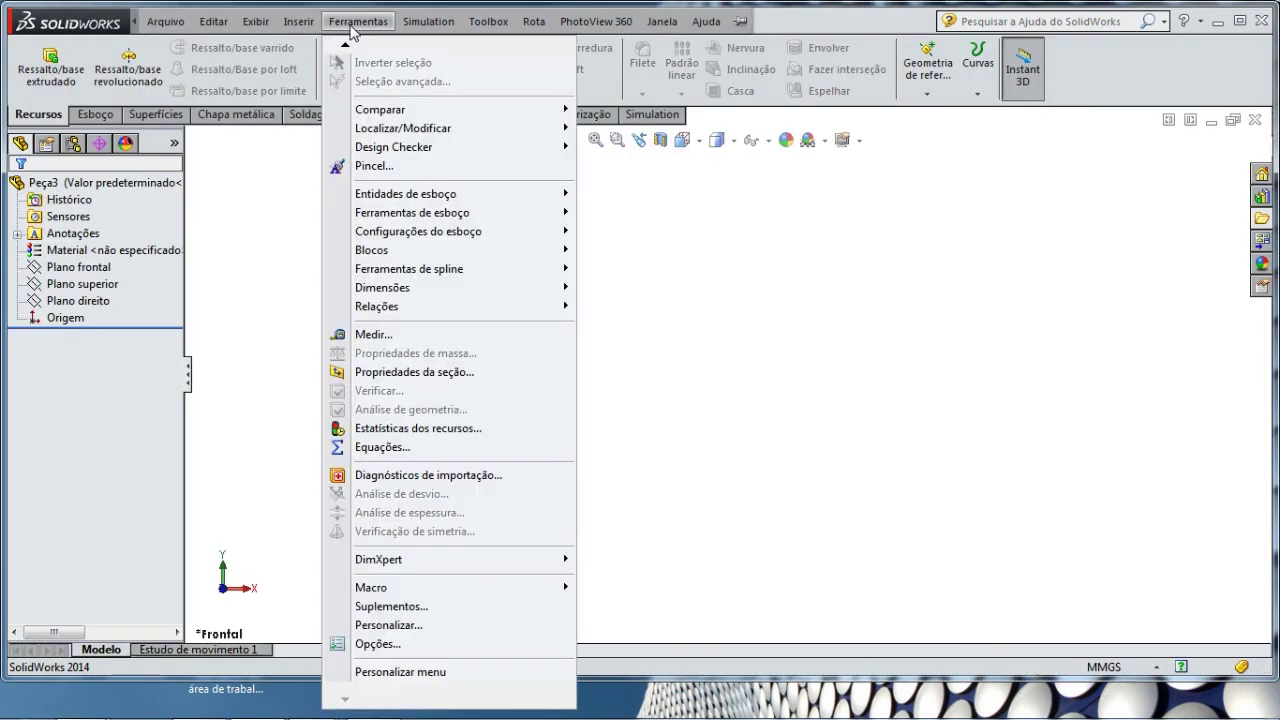
{"action": "left_click", "coordinate": [374, 447]}
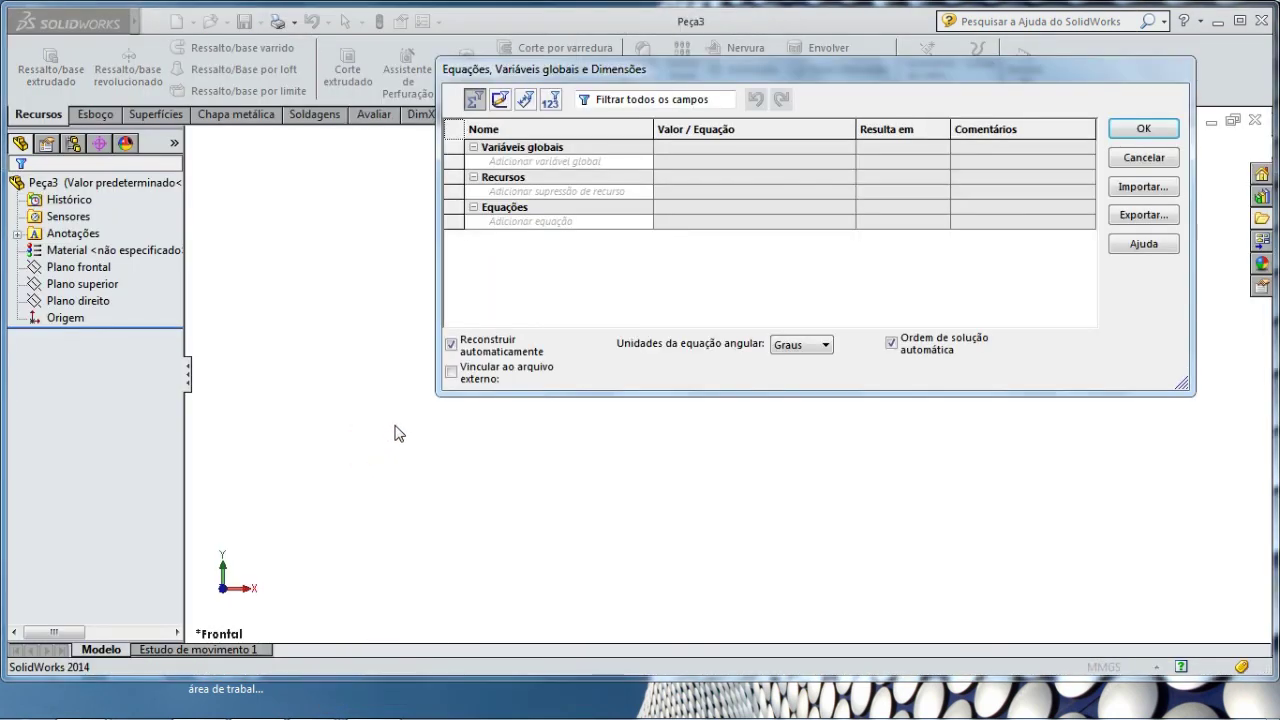
{"action": "left_click", "coordinate": [1158, 191]}
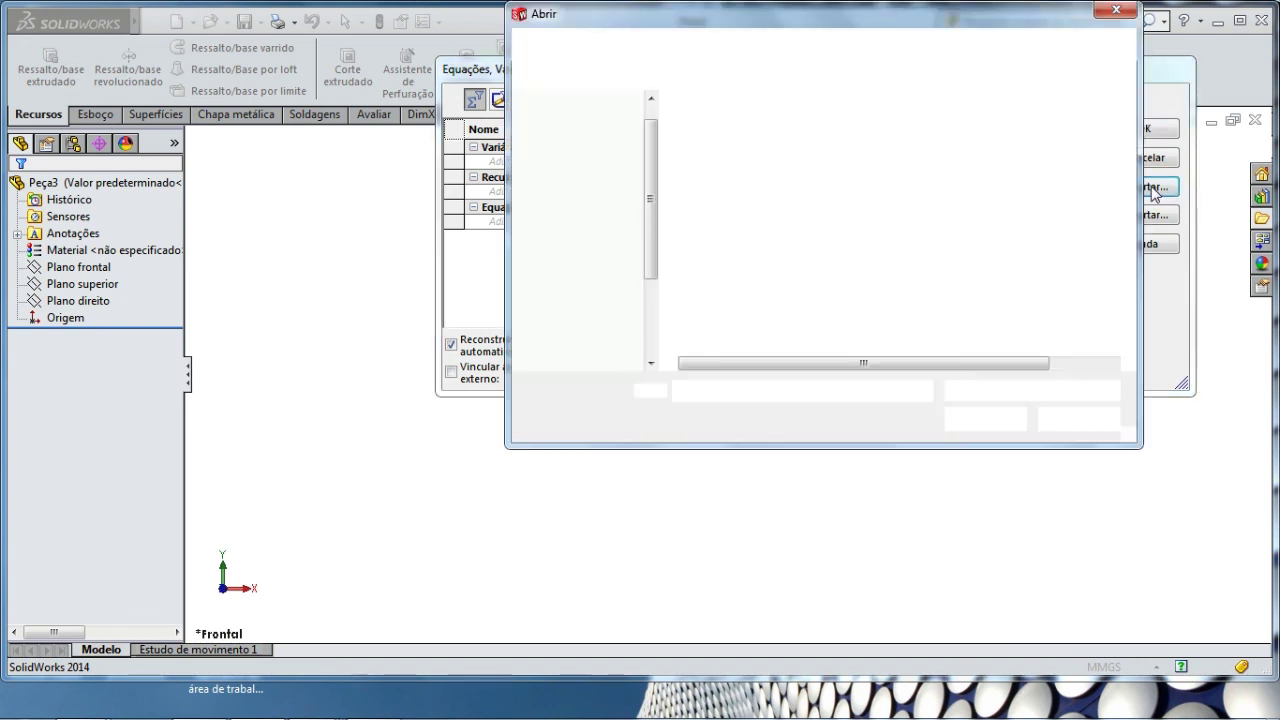
{"action": "left_click", "coordinate": [848, 150]}
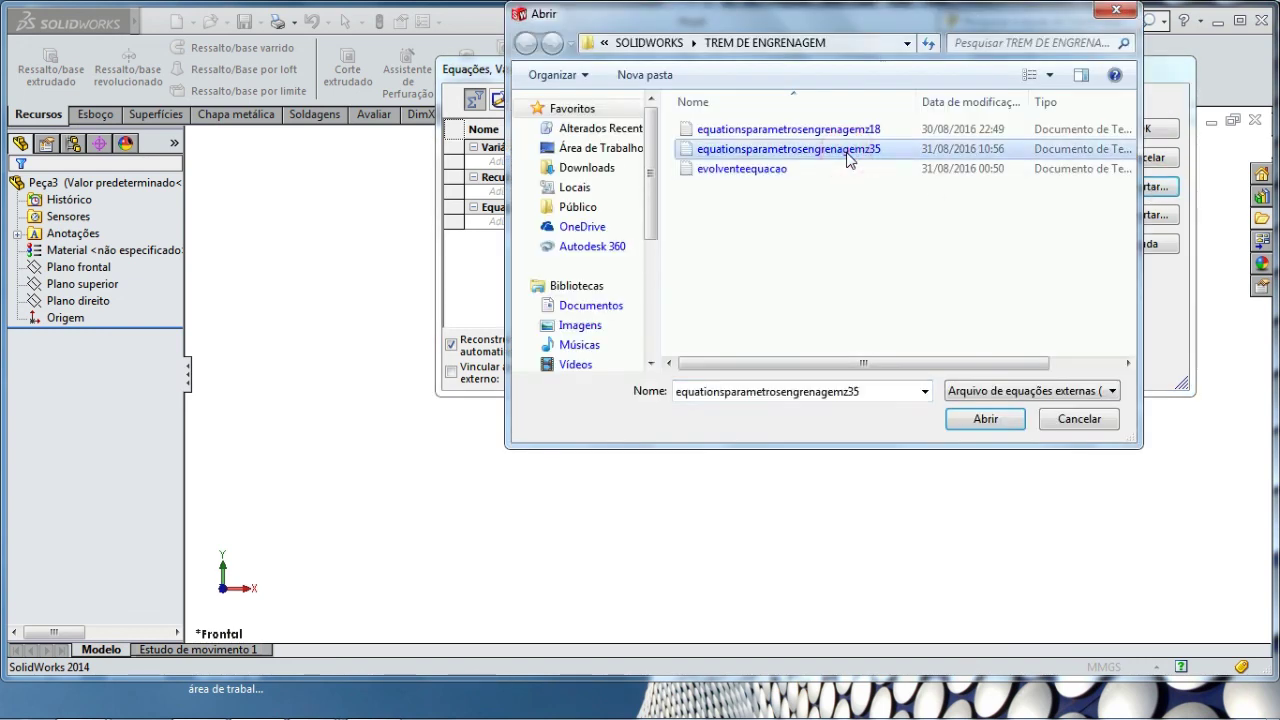
{"action": "left_click", "coordinate": [980, 426]}
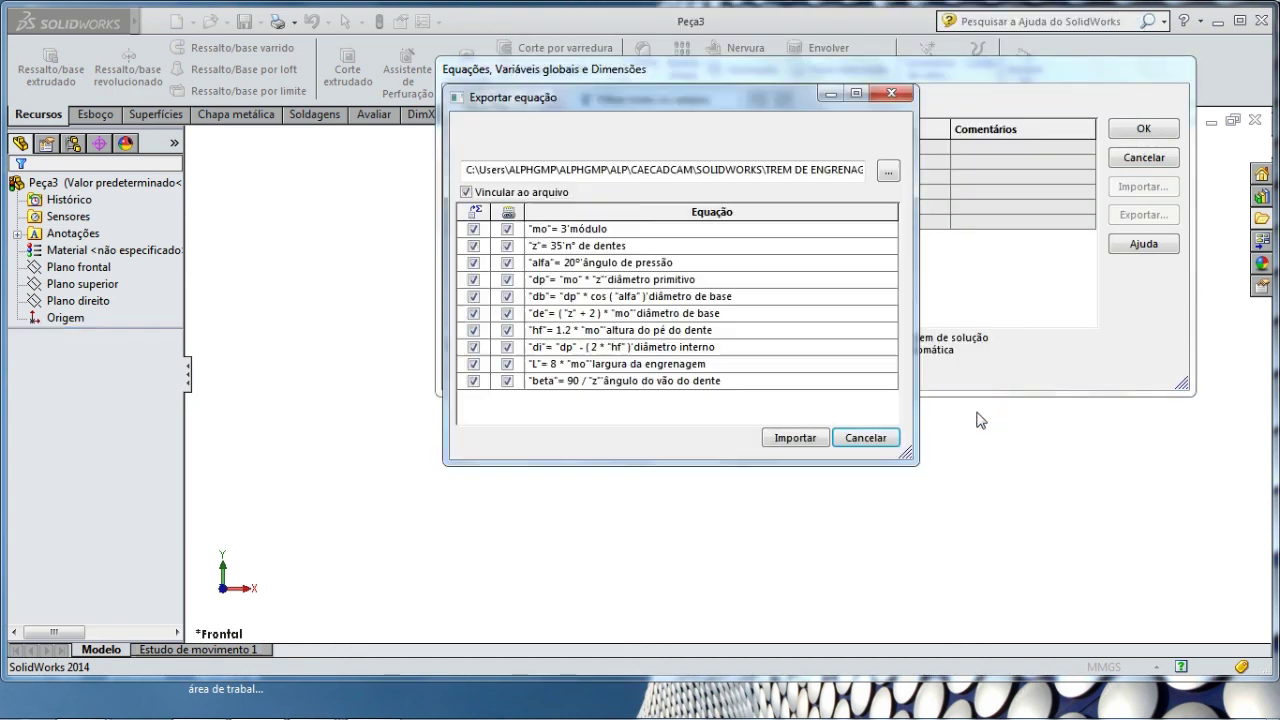
{"action": "left_click", "coordinate": [790, 440]}
{"action": "left_click", "coordinate": [580, 344]}
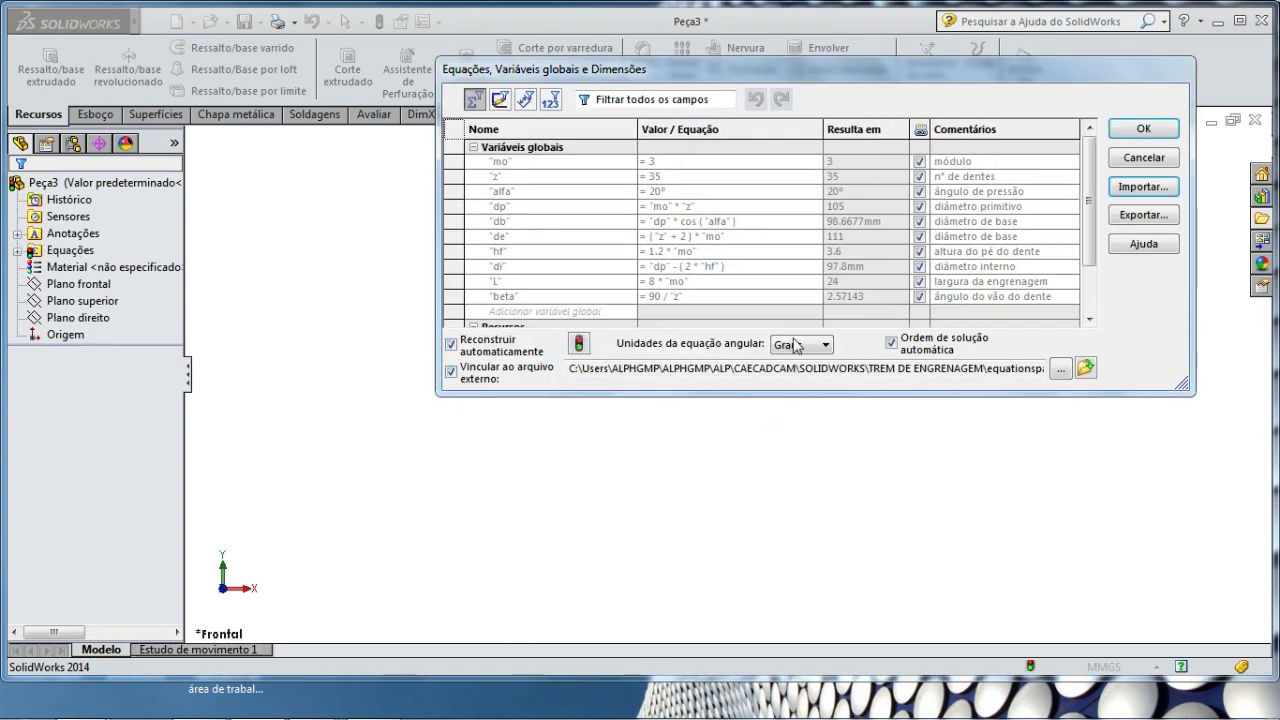
{"action": "left_click", "coordinate": [1140, 131]}
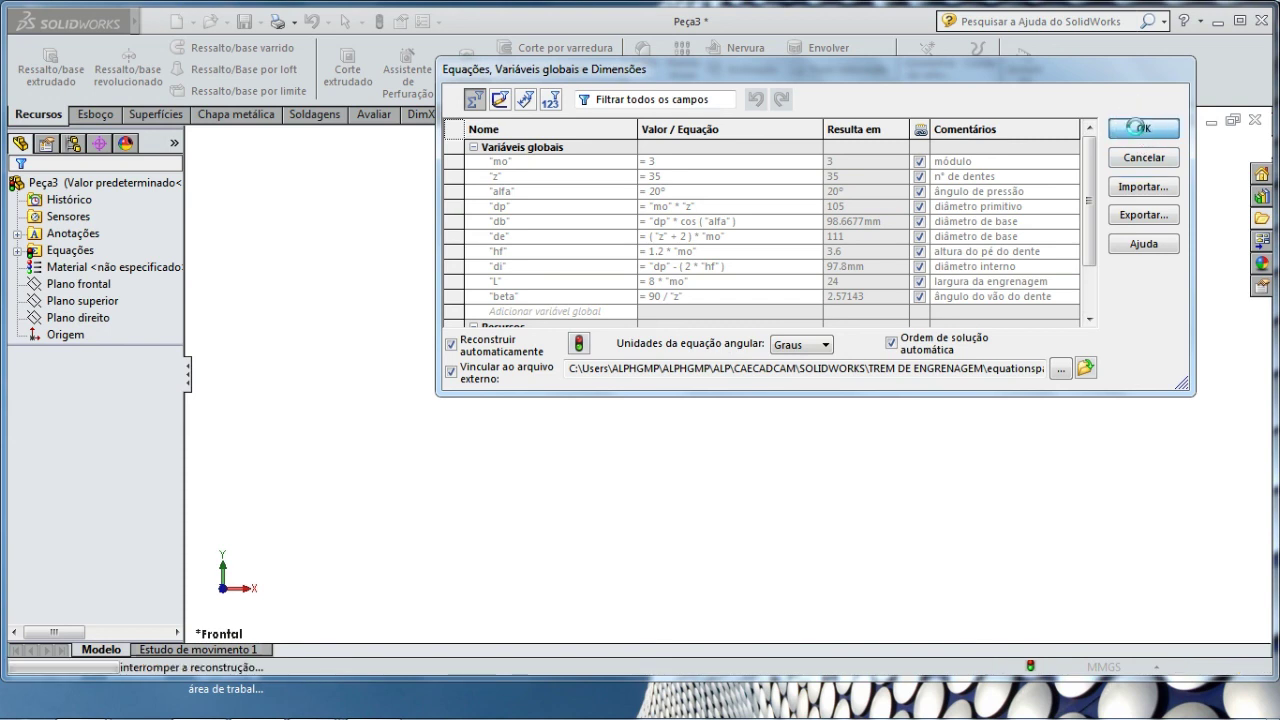
Step: Reopen the equations manager from the Equações folder to check the linked gear variables
{"action": "left_click", "coordinate": [40, 251]}
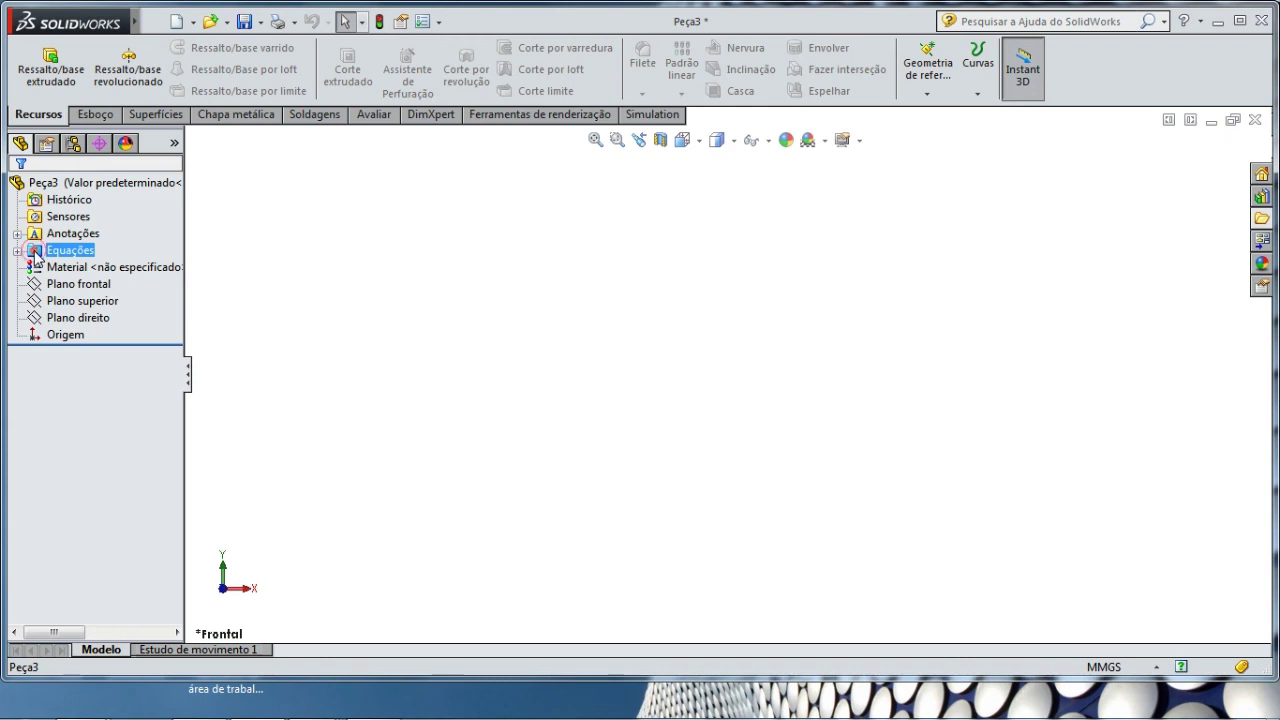
{"action": "right_click", "coordinate": [34, 254]}
{"action": "left_click", "coordinate": [99, 263]}
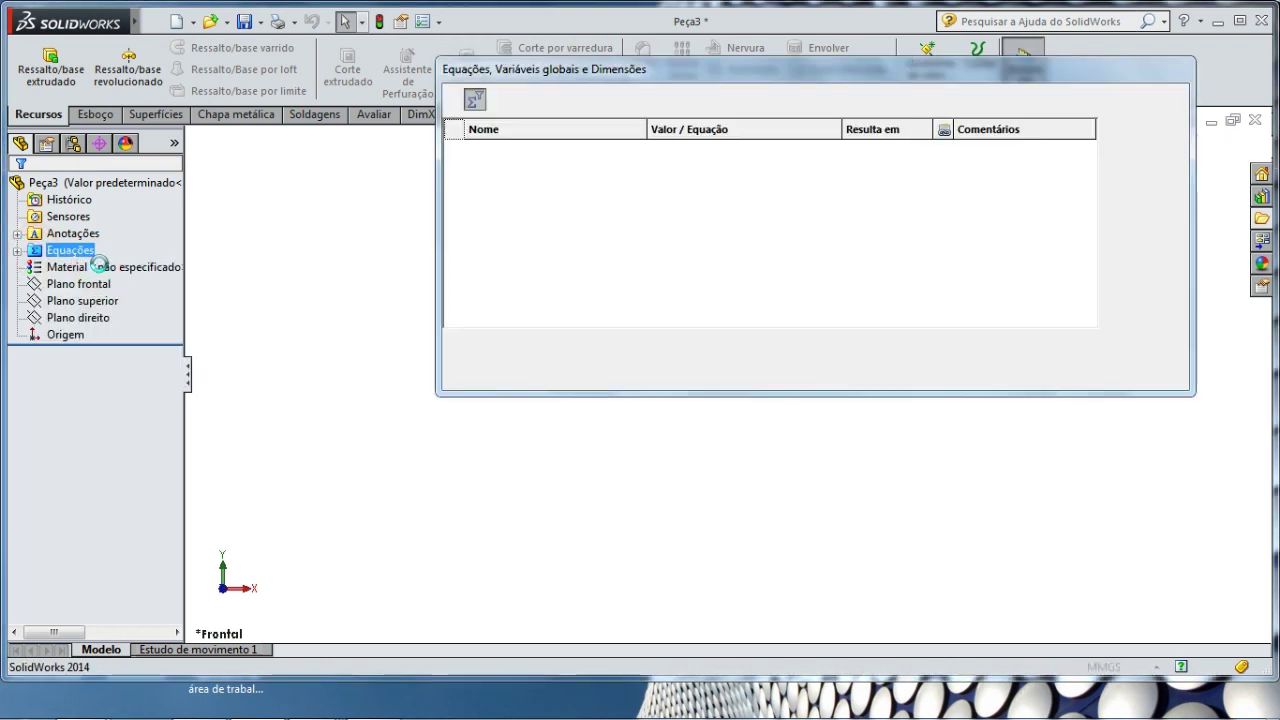
{"action": "left_click_drag", "start_coordinate": [1092, 212], "coordinate": [1094, 258]}
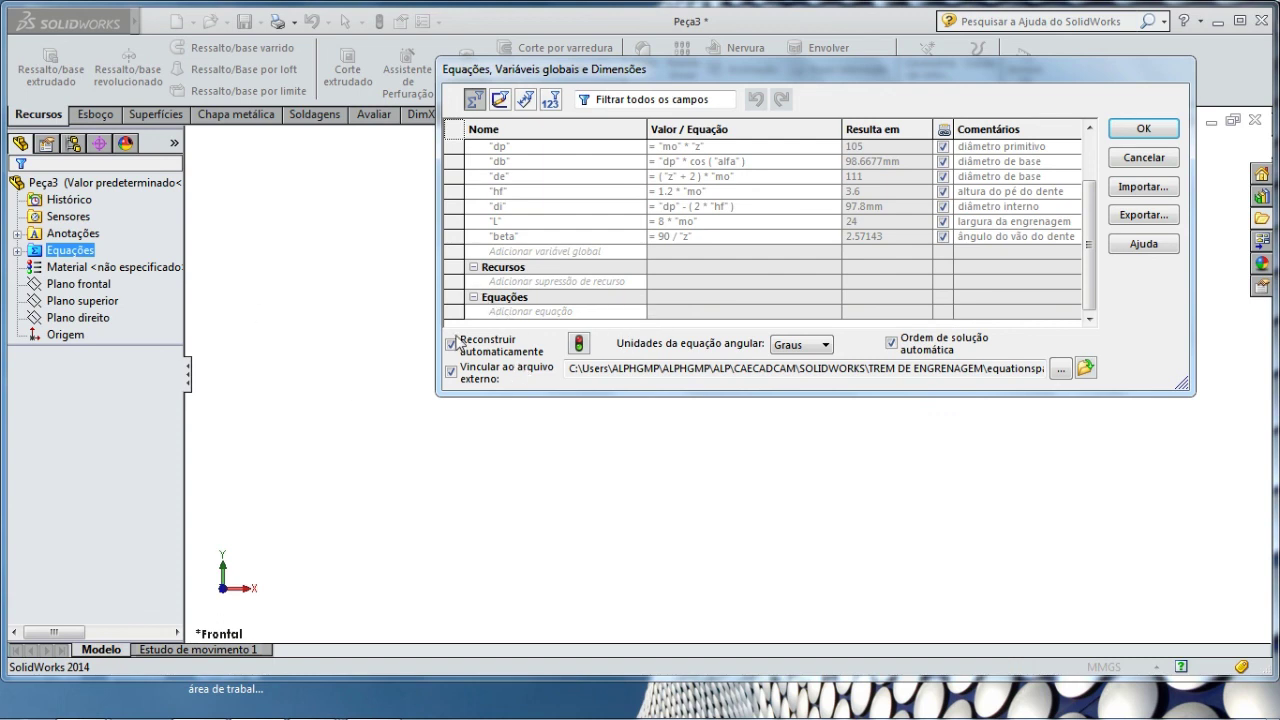
{"action": "left_click", "coordinate": [1141, 130]}
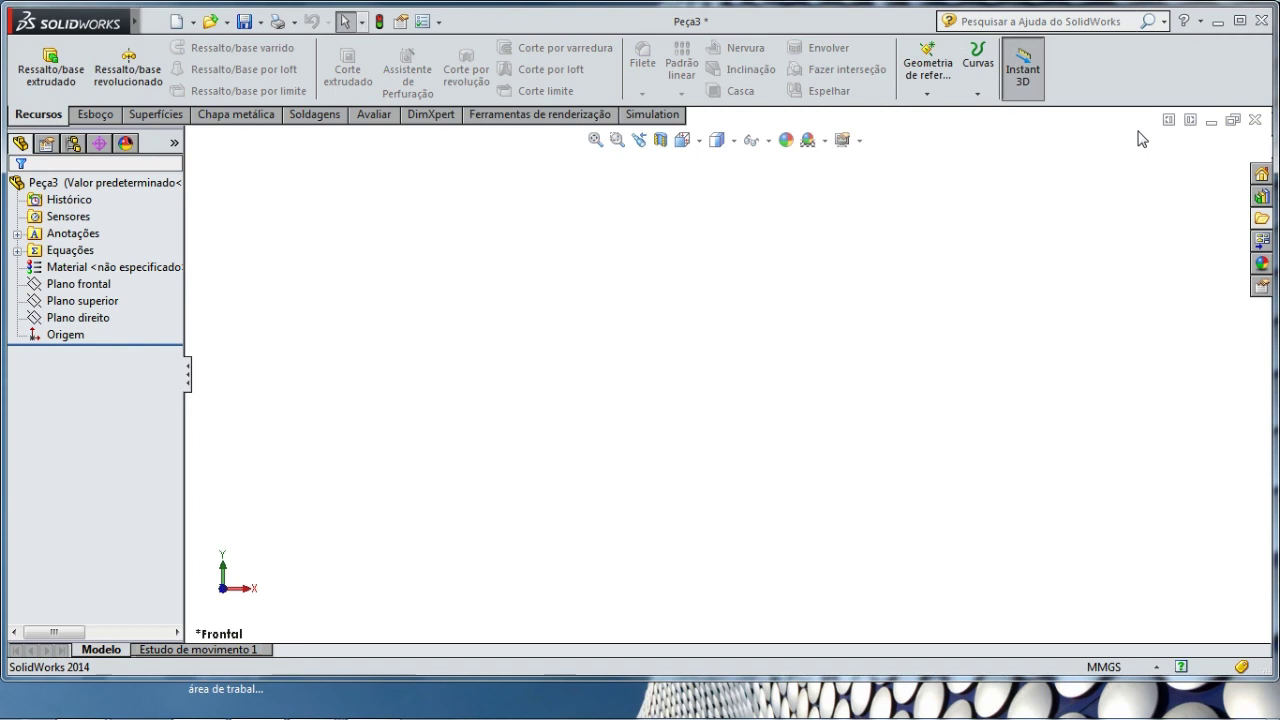
Step: Save the new part under the file name Z25 in the TREM DE ENGRENAGEM folder
{"action": "left_click", "coordinate": [245, 22]}
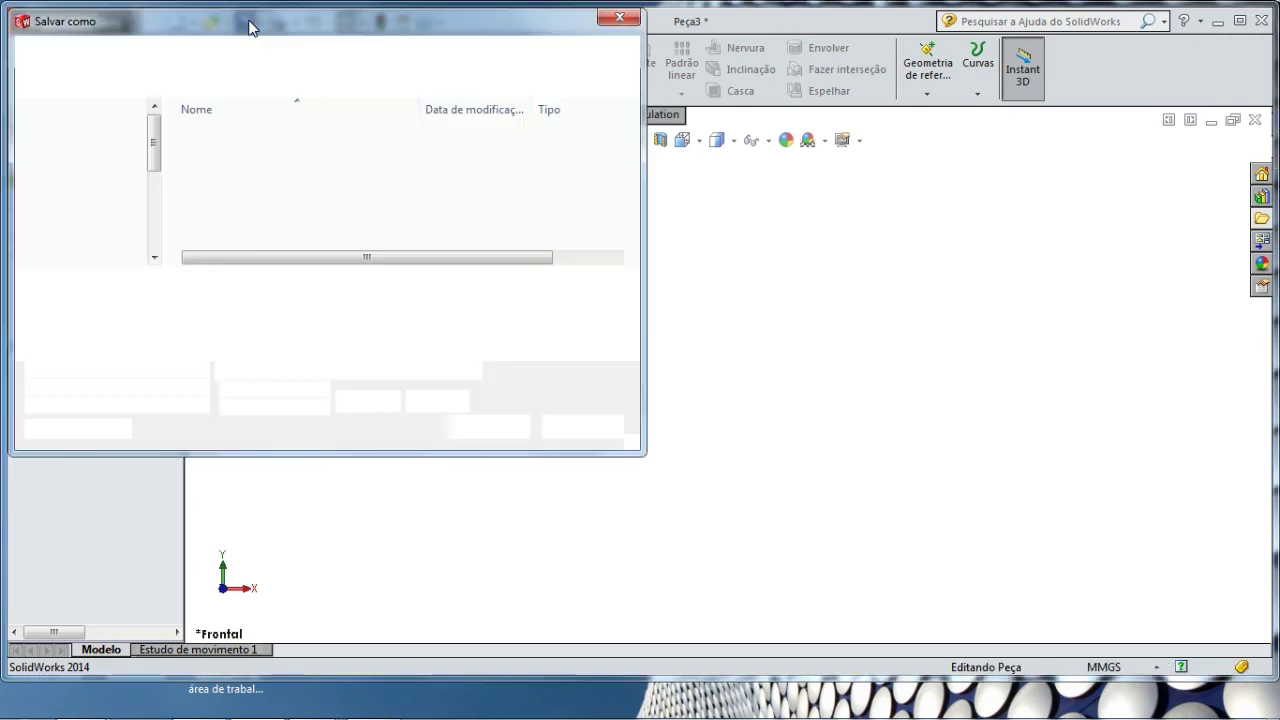
{"action": "left_click", "coordinate": [209, 158]}
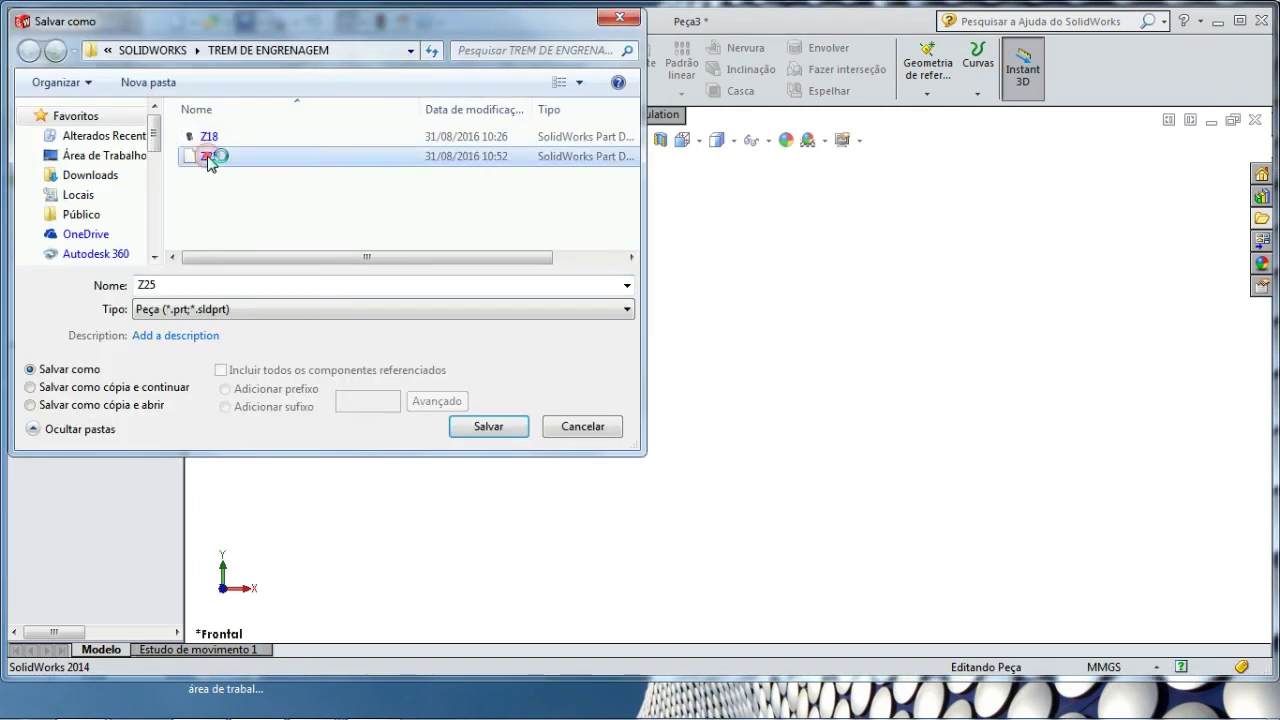
{"action": "left_click", "coordinate": [148, 285]}
{"action": "left_click", "coordinate": [146, 285]}
{"action": "left_click_drag", "start_coordinate": [146, 285], "coordinate": [152, 286]}
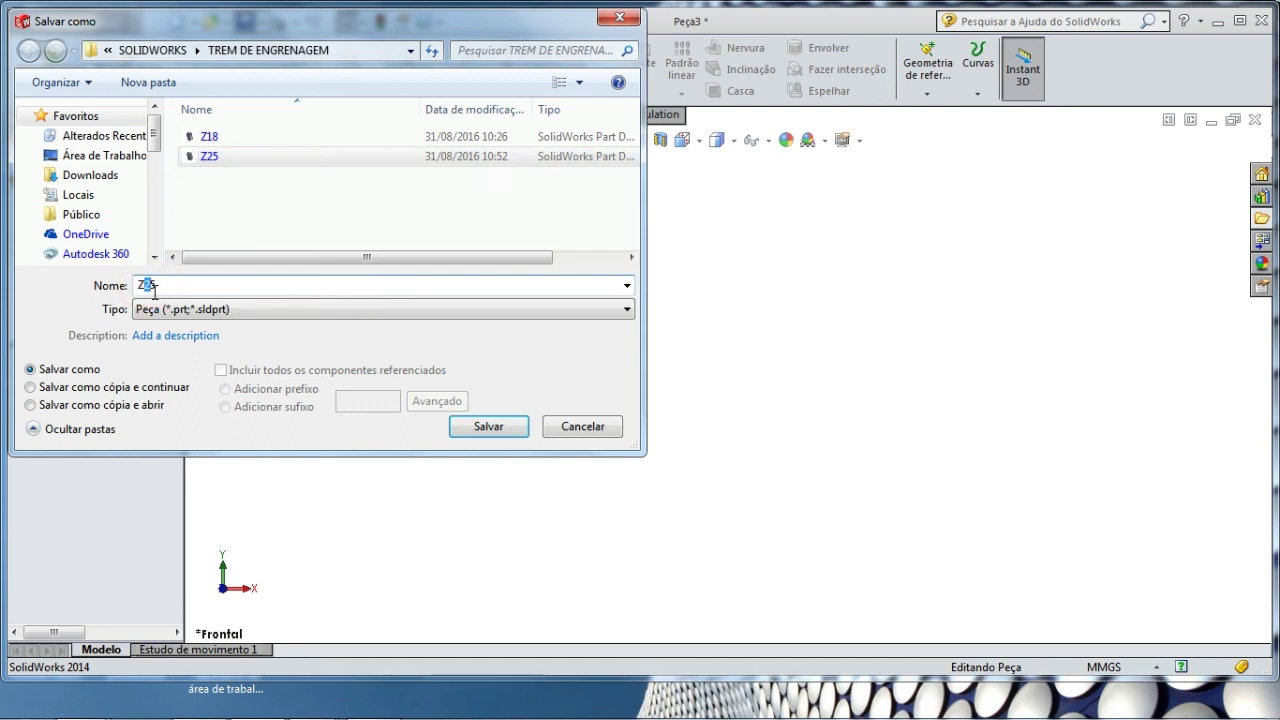
{"action": "type", "text": "3"}
{"action": "left_click", "coordinate": [474, 432]}
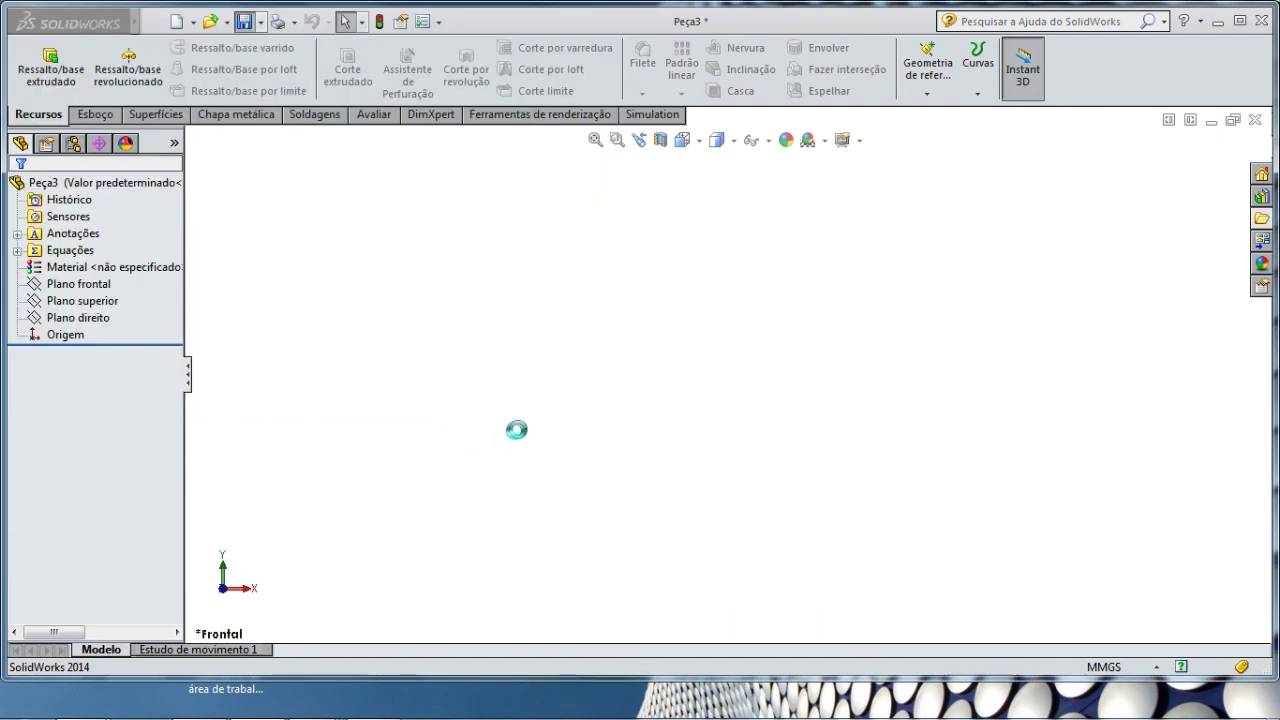